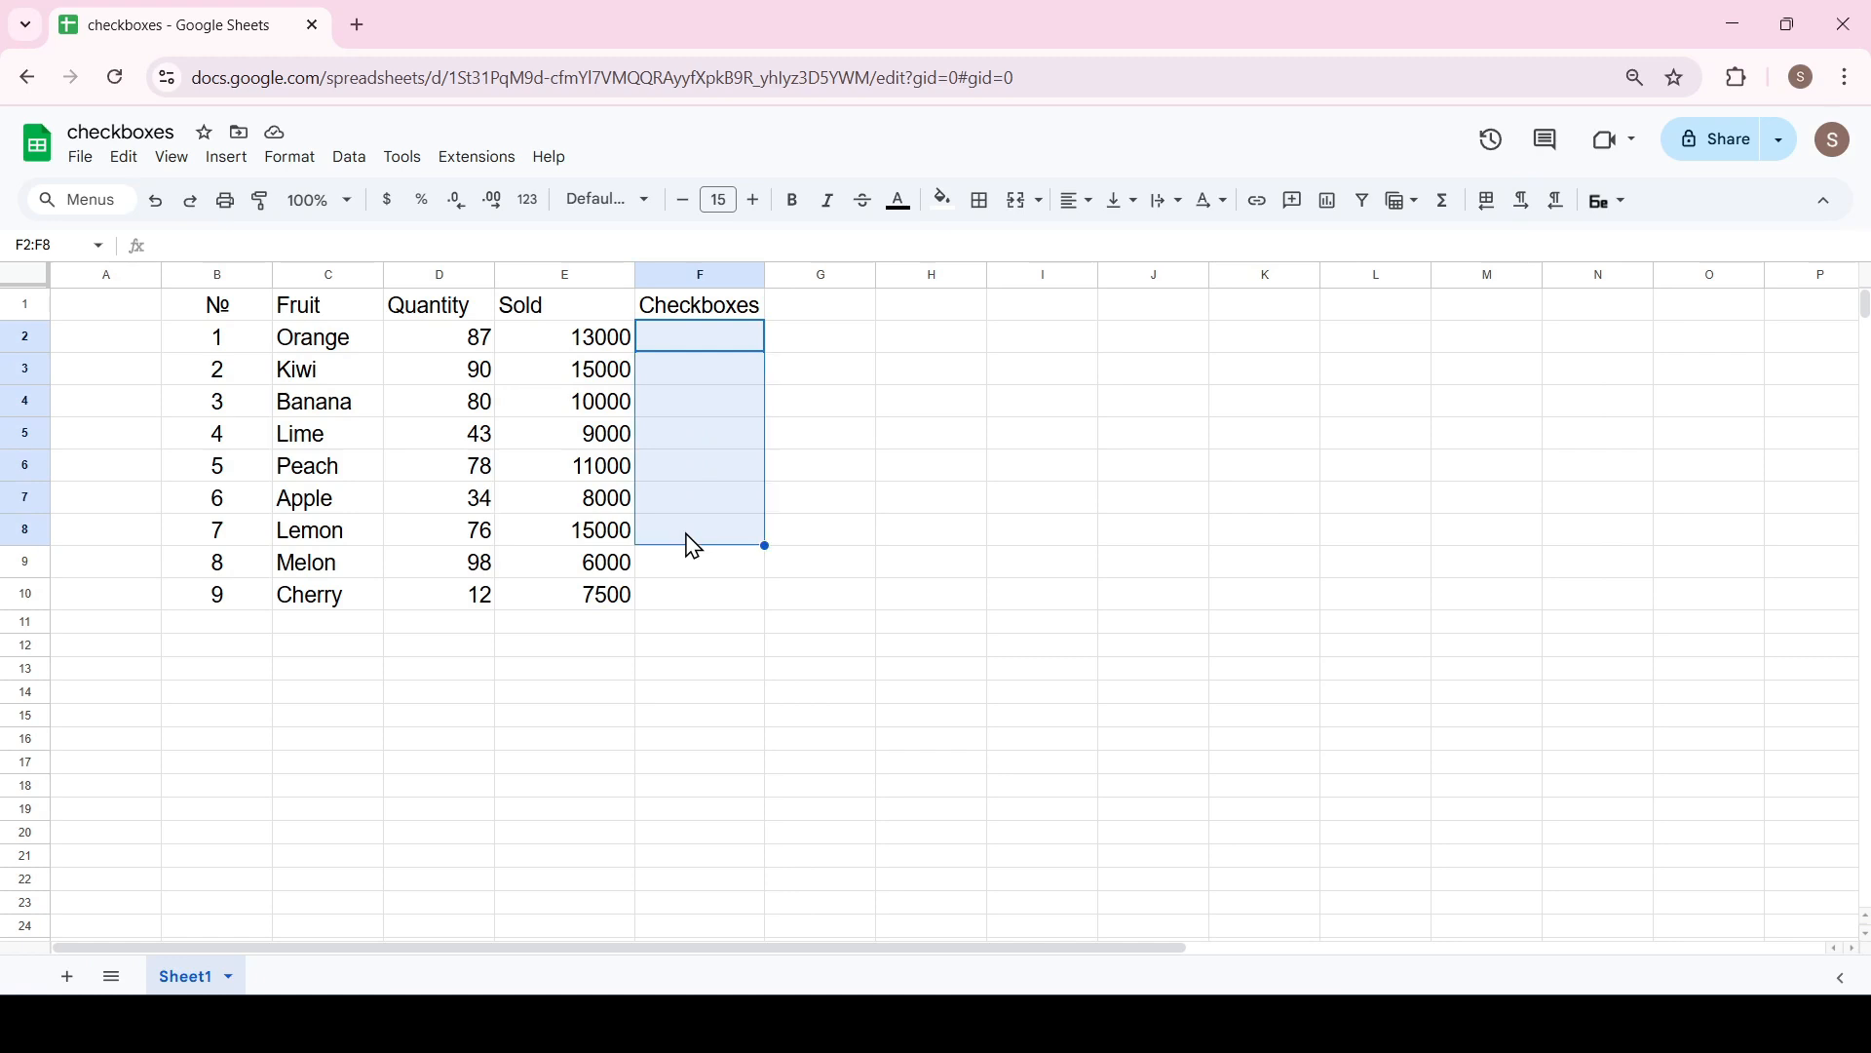
Step: Insert checkboxes into cells F2:F10 of the Checkboxes column
{"action": "left_click", "coordinate": [748, 436]}
{"action": "left_click_drag", "start_coordinate": [703, 343], "coordinate": [731, 598]}
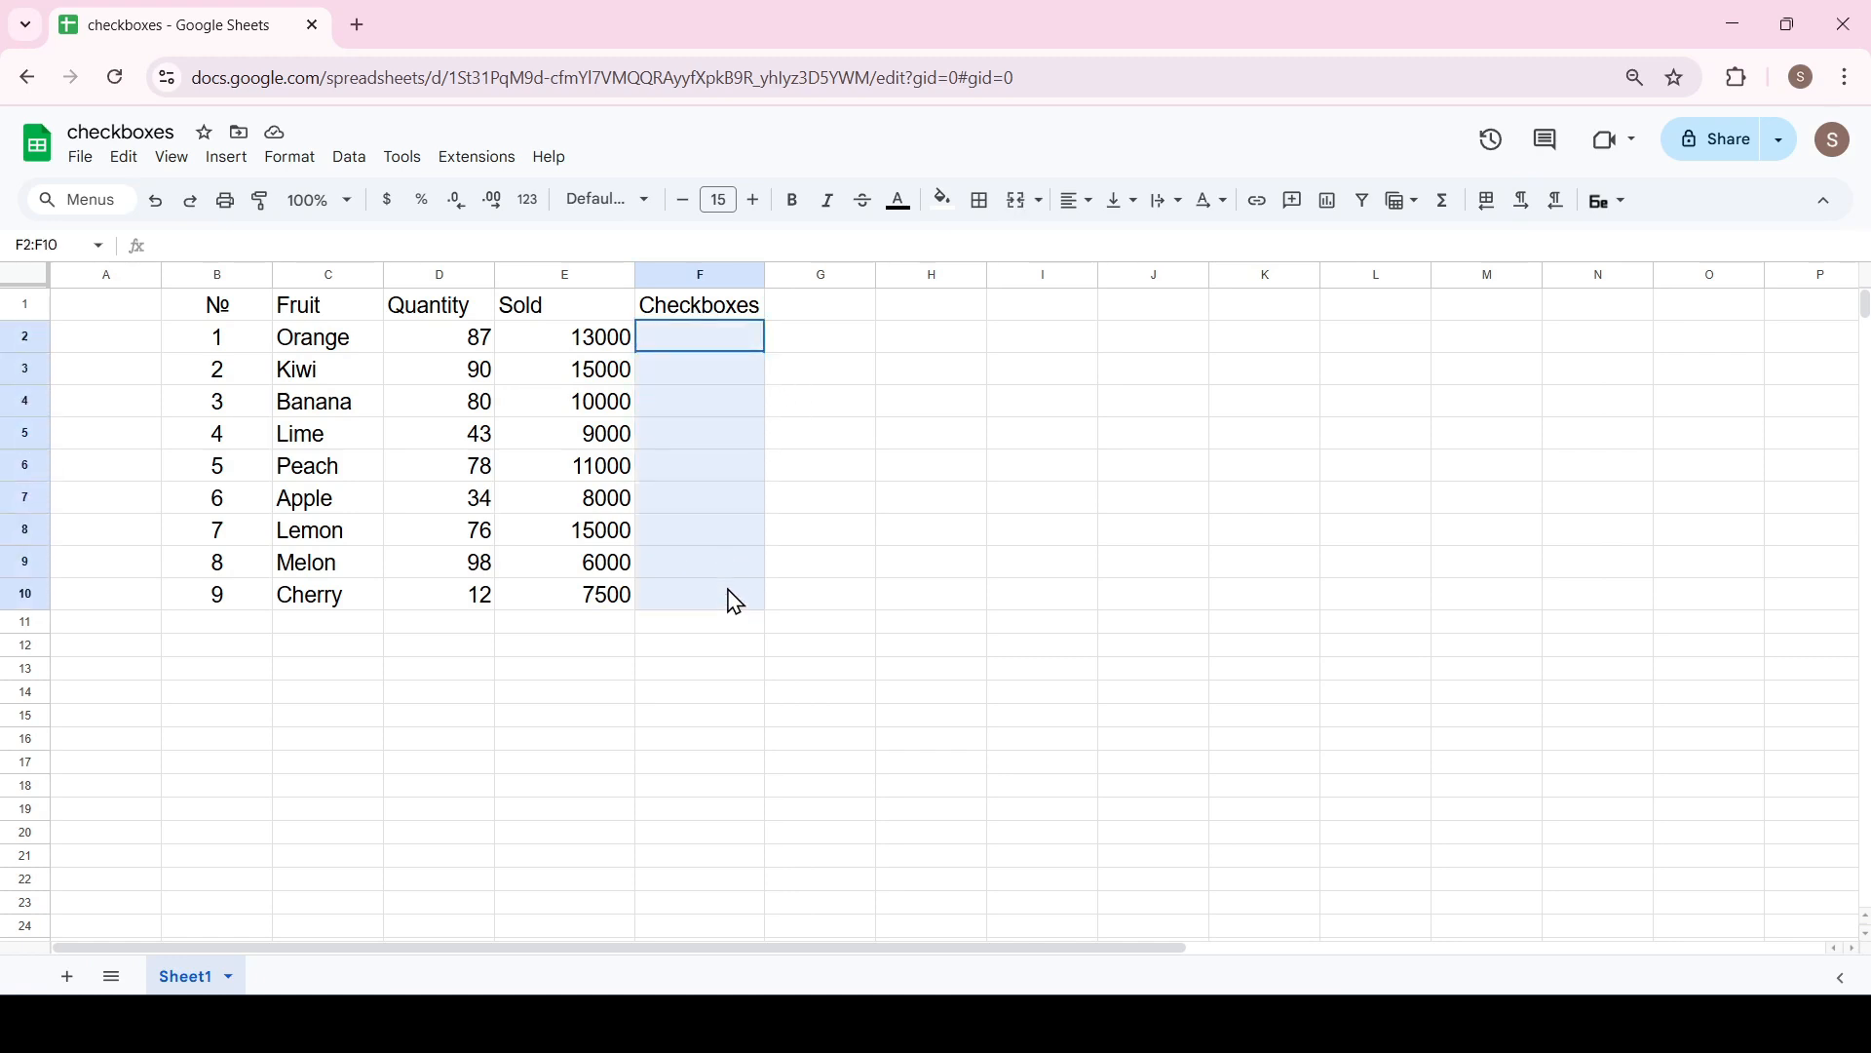
{"action": "left_click", "coordinate": [227, 157]}
{"action": "left_click", "coordinate": [297, 656]}
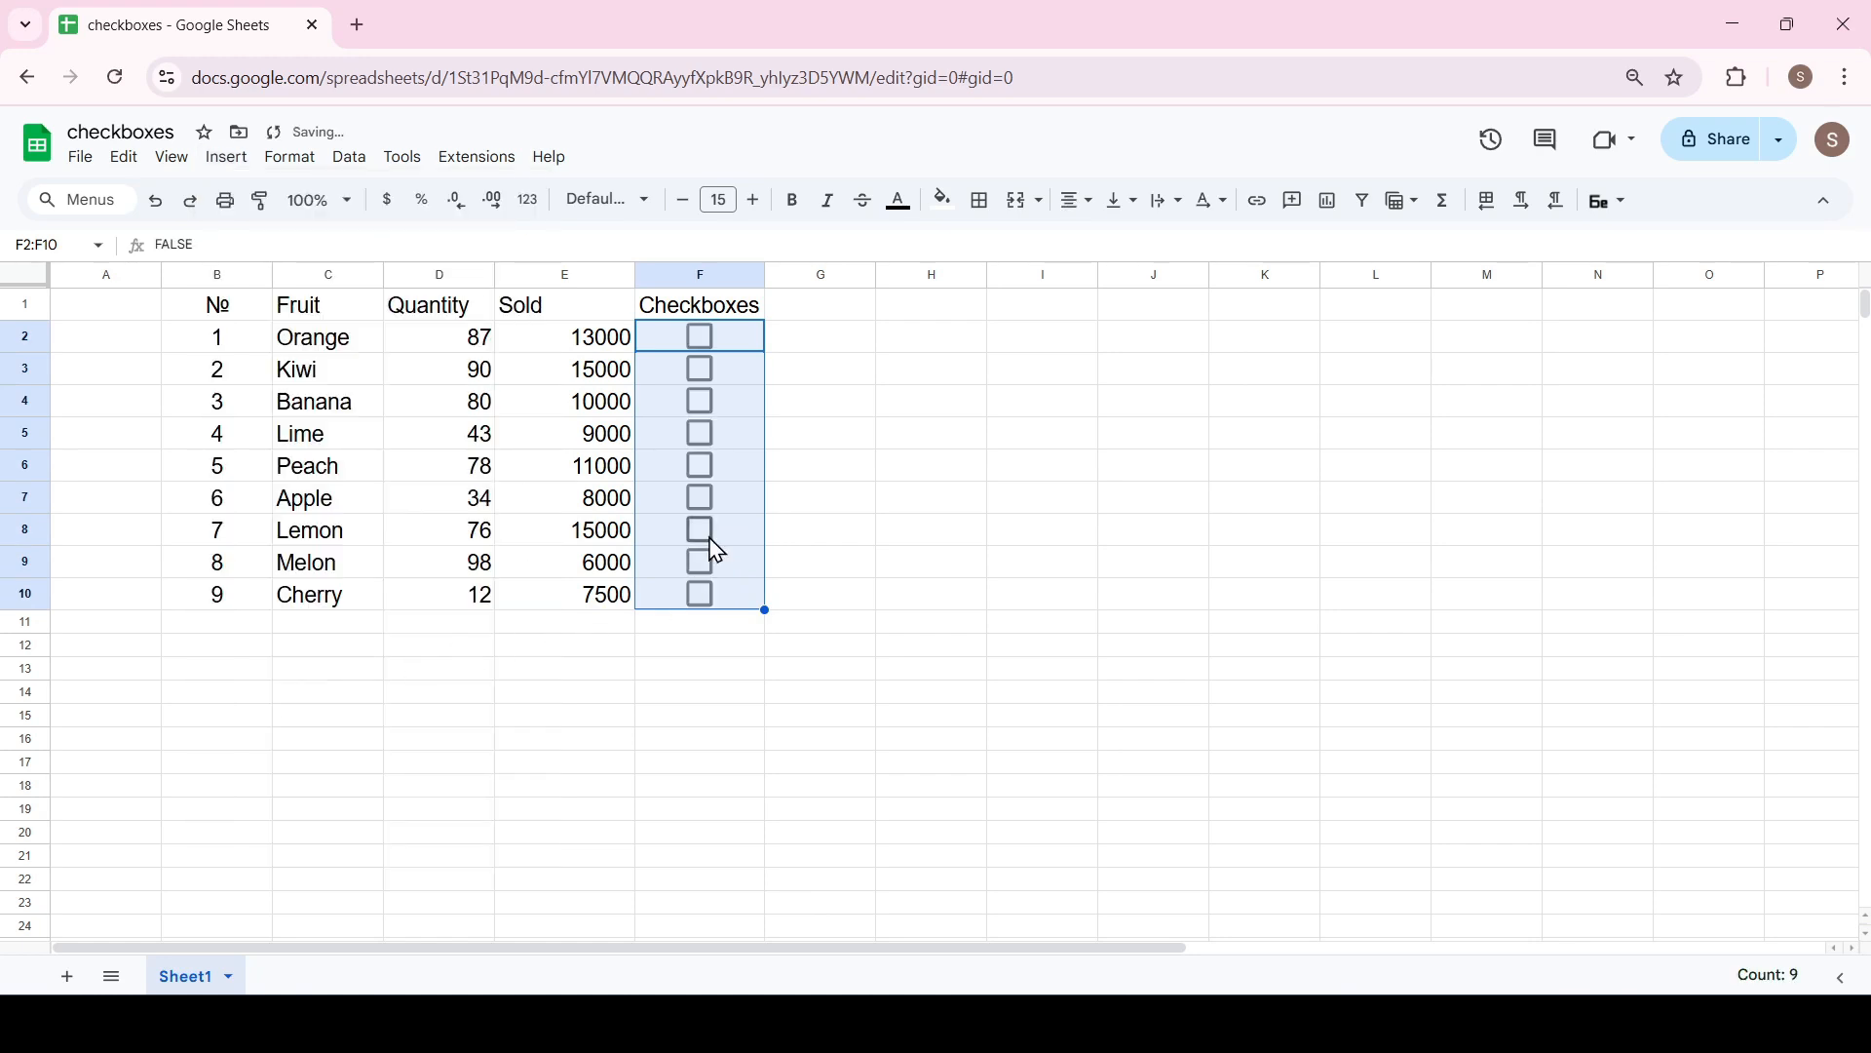
Step: Tick the checkboxes for Lemon and Lime in column F
{"action": "left_click", "coordinate": [740, 465]}
{"action": "left_click", "coordinate": [742, 499]}
{"action": "left_click", "coordinate": [745, 563]}
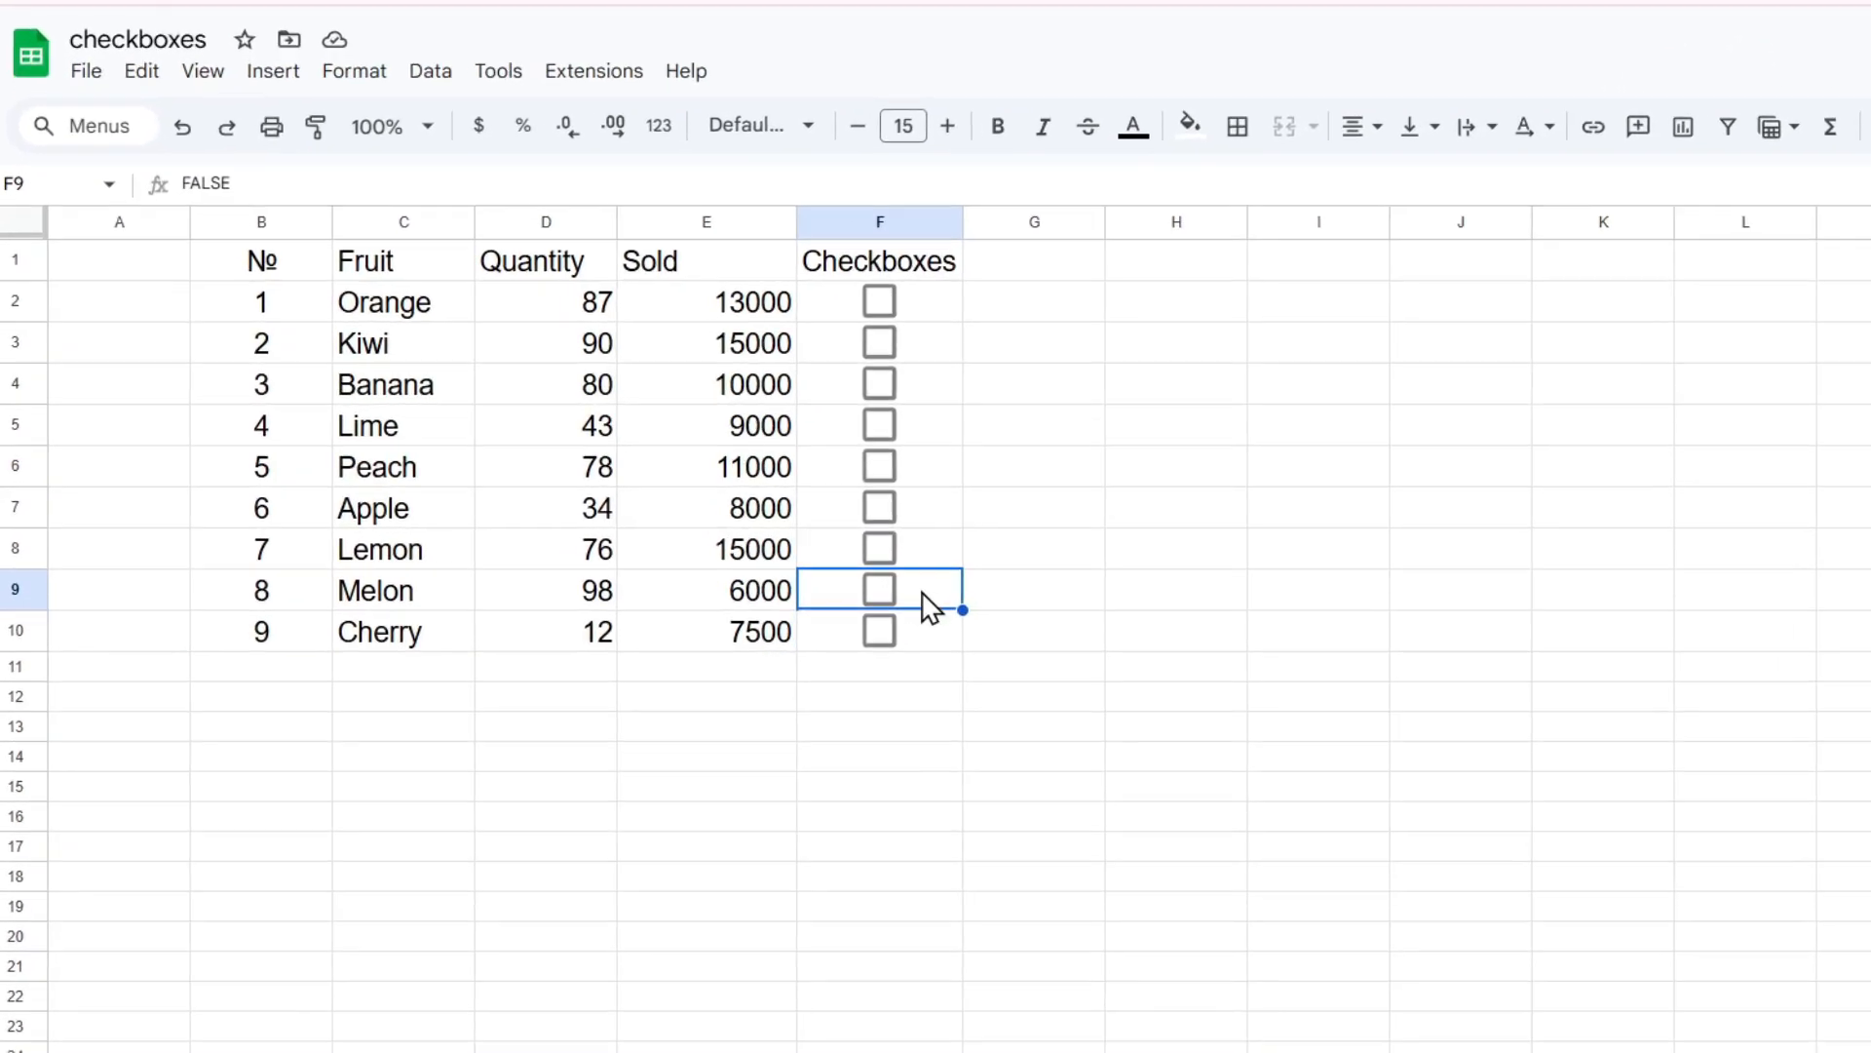
{"action": "left_click", "coordinate": [885, 548]}
{"action": "left_click", "coordinate": [897, 426]}
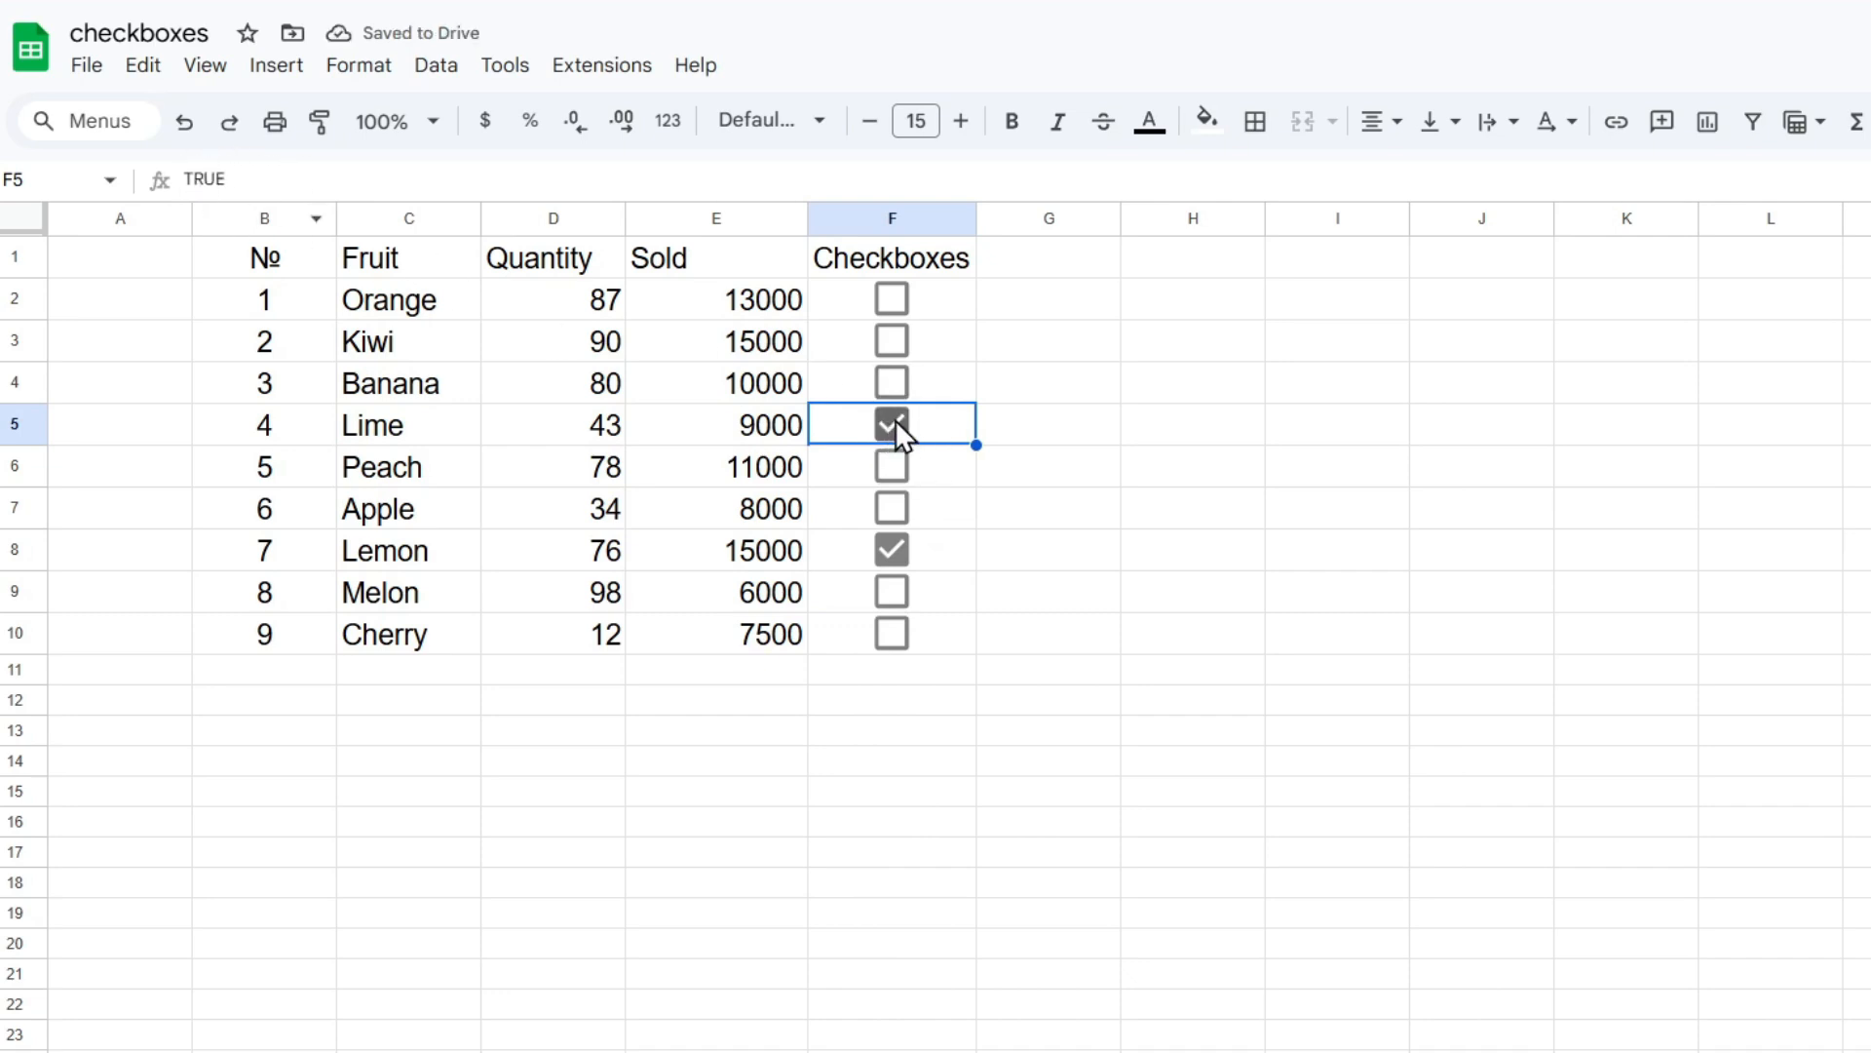
Step: Compare the underlying values of the ticked Lime cell and the unticked Peach cell
{"action": "left_click", "coordinate": [954, 468]}
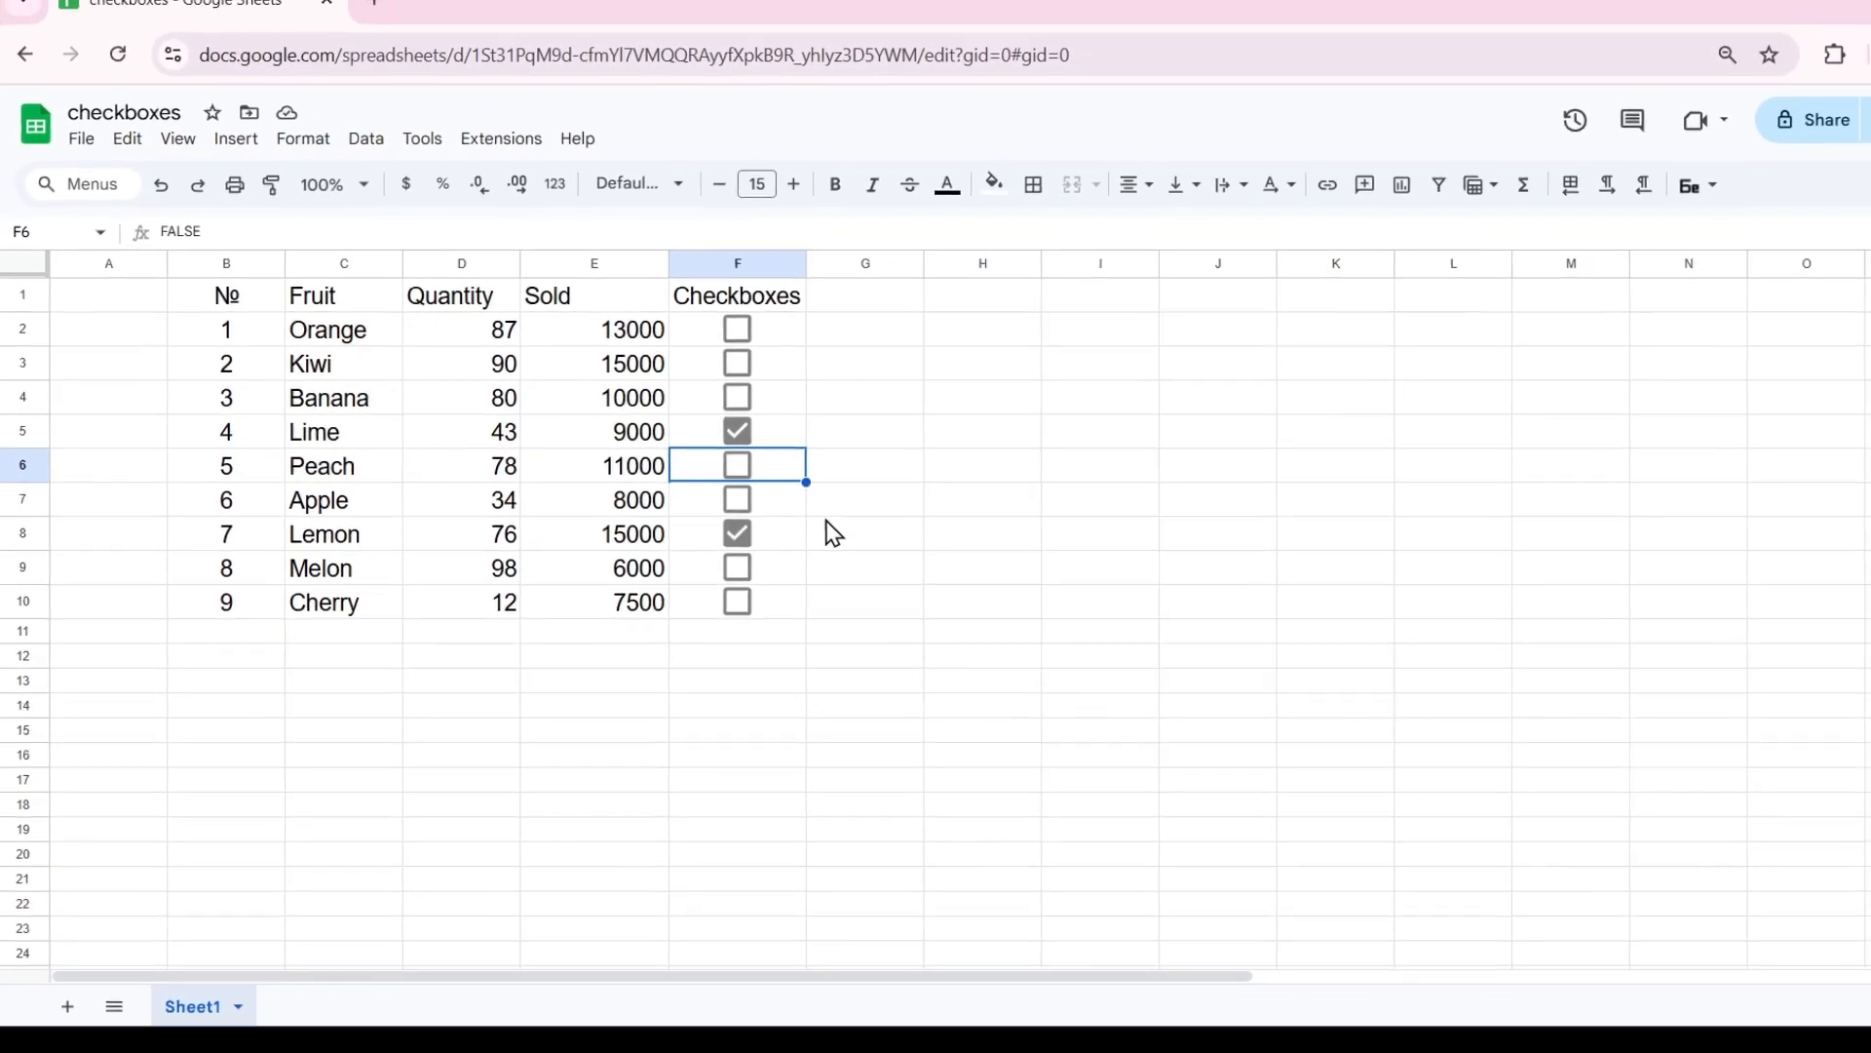
{"action": "left_click", "coordinate": [765, 434]}
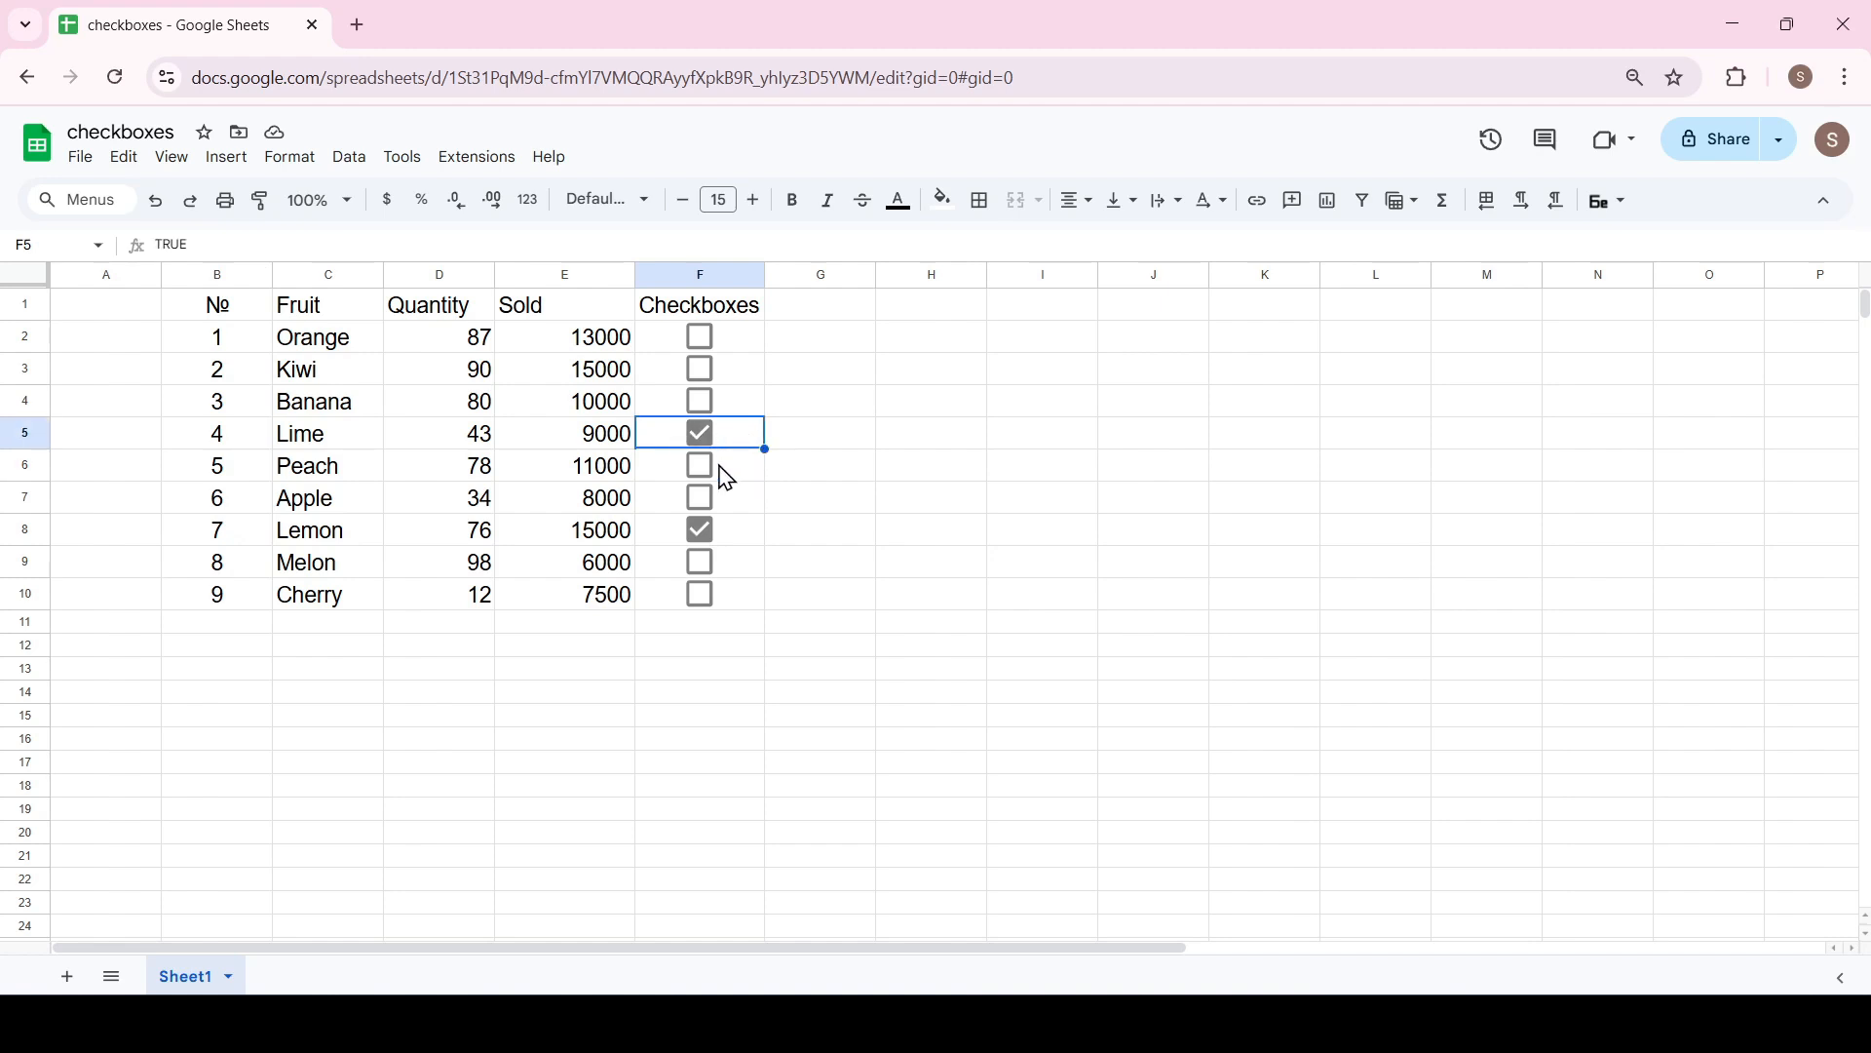
{"action": "left_click", "coordinate": [726, 477]}
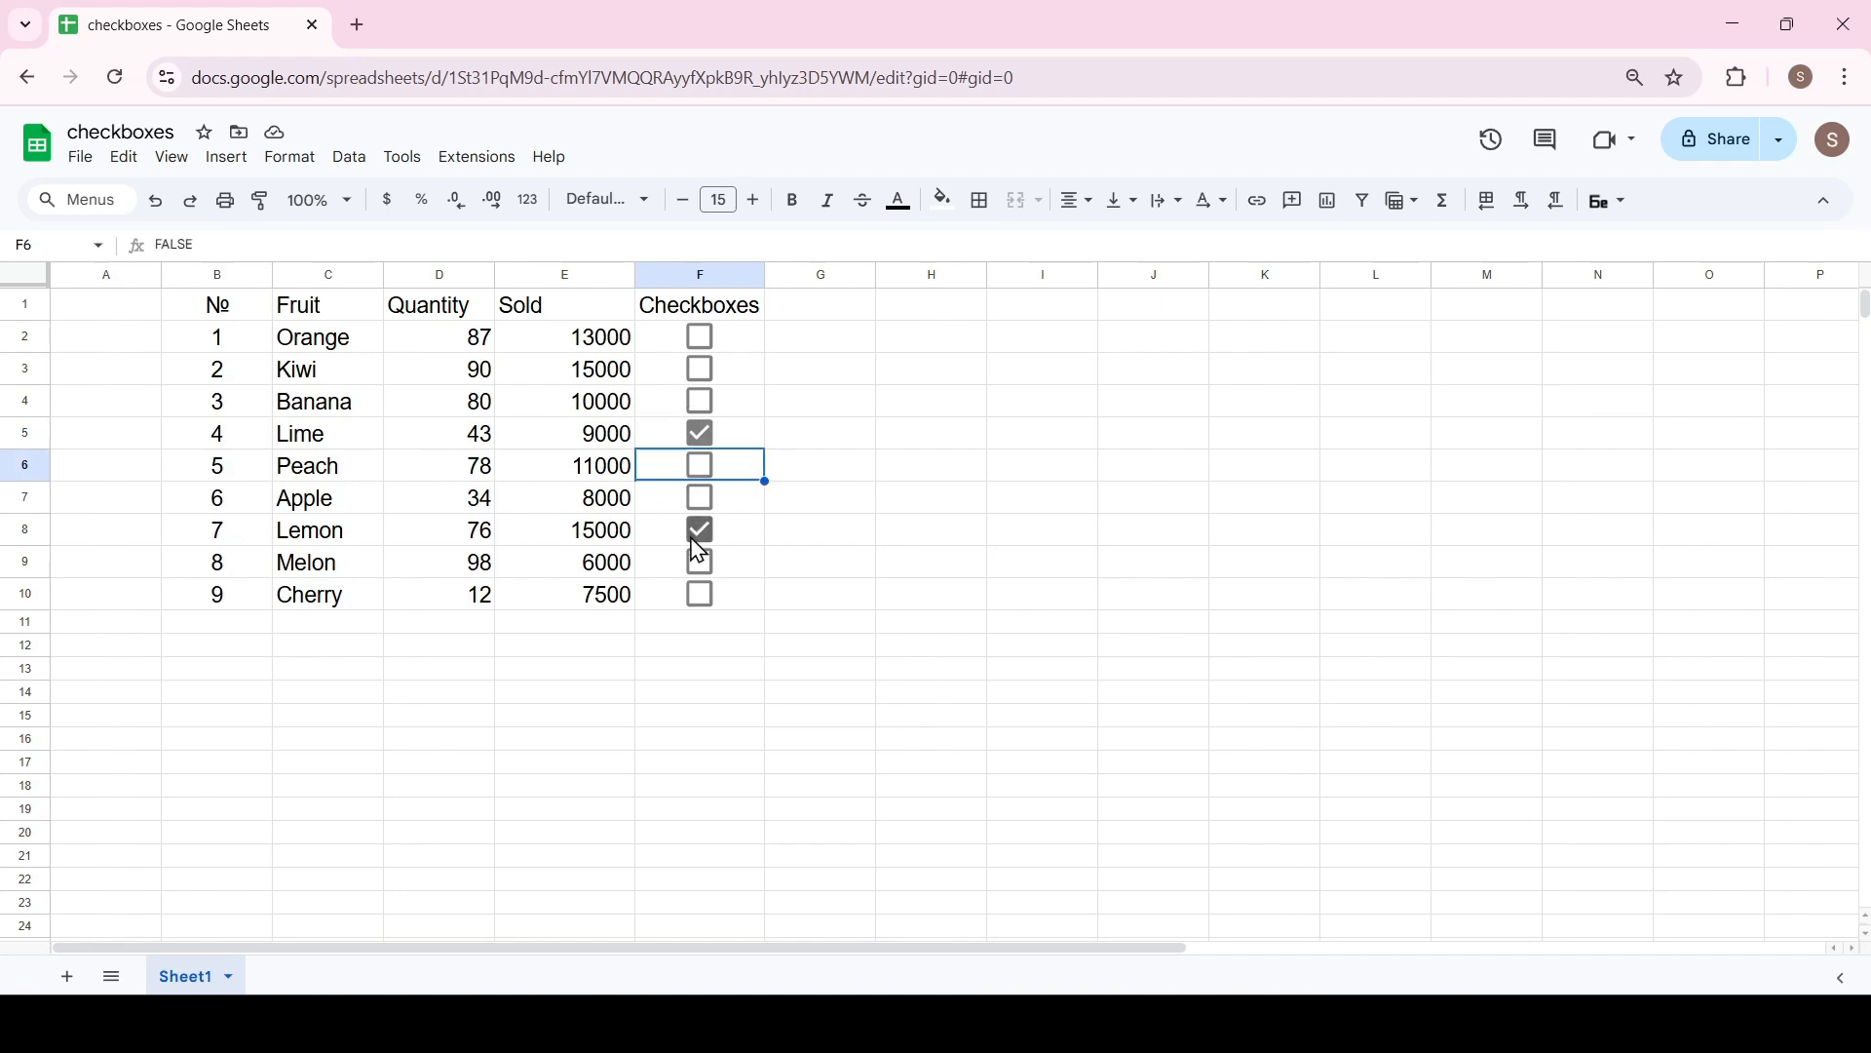
{"action": "left_click", "coordinate": [559, 408]}
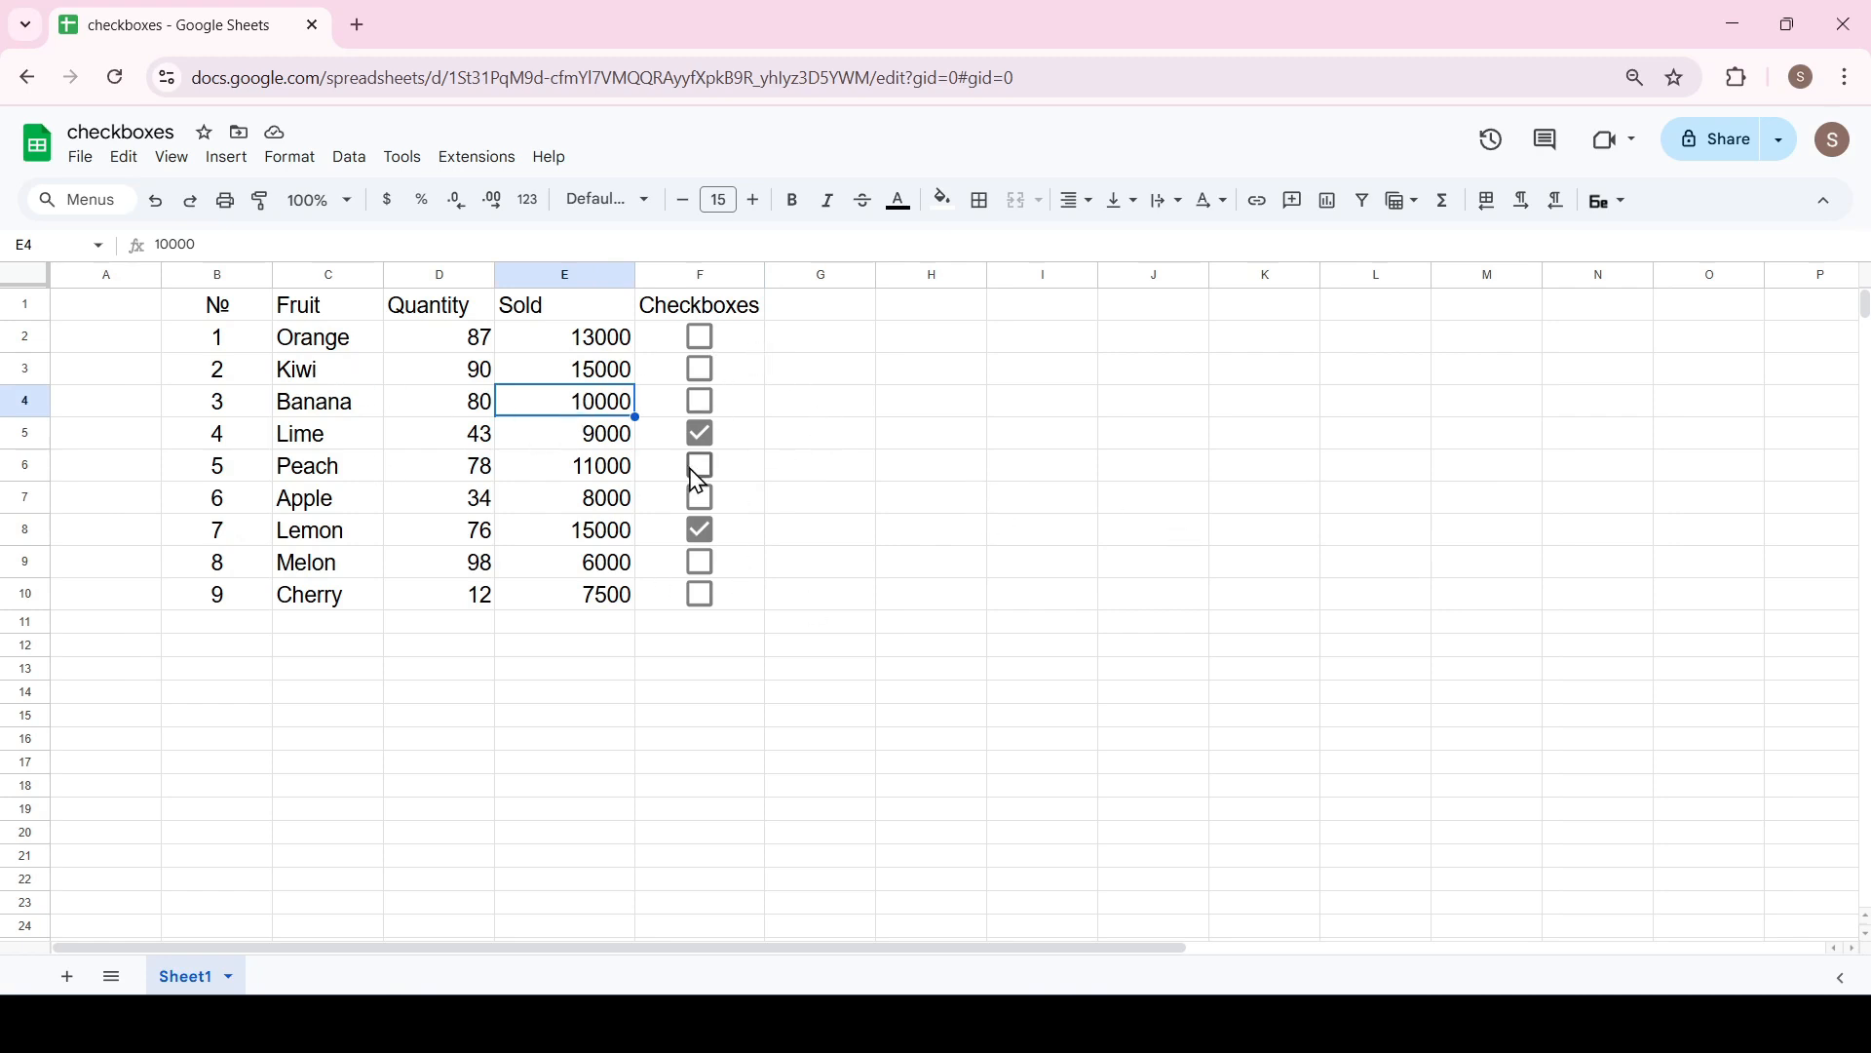
Step: Toggle the Lime checkbox off and on again, and tick the Banana checkbox
{"action": "left_click", "coordinate": [704, 437]}
{"action": "left_click", "coordinate": [703, 407]}
{"action": "left_click", "coordinate": [702, 433]}
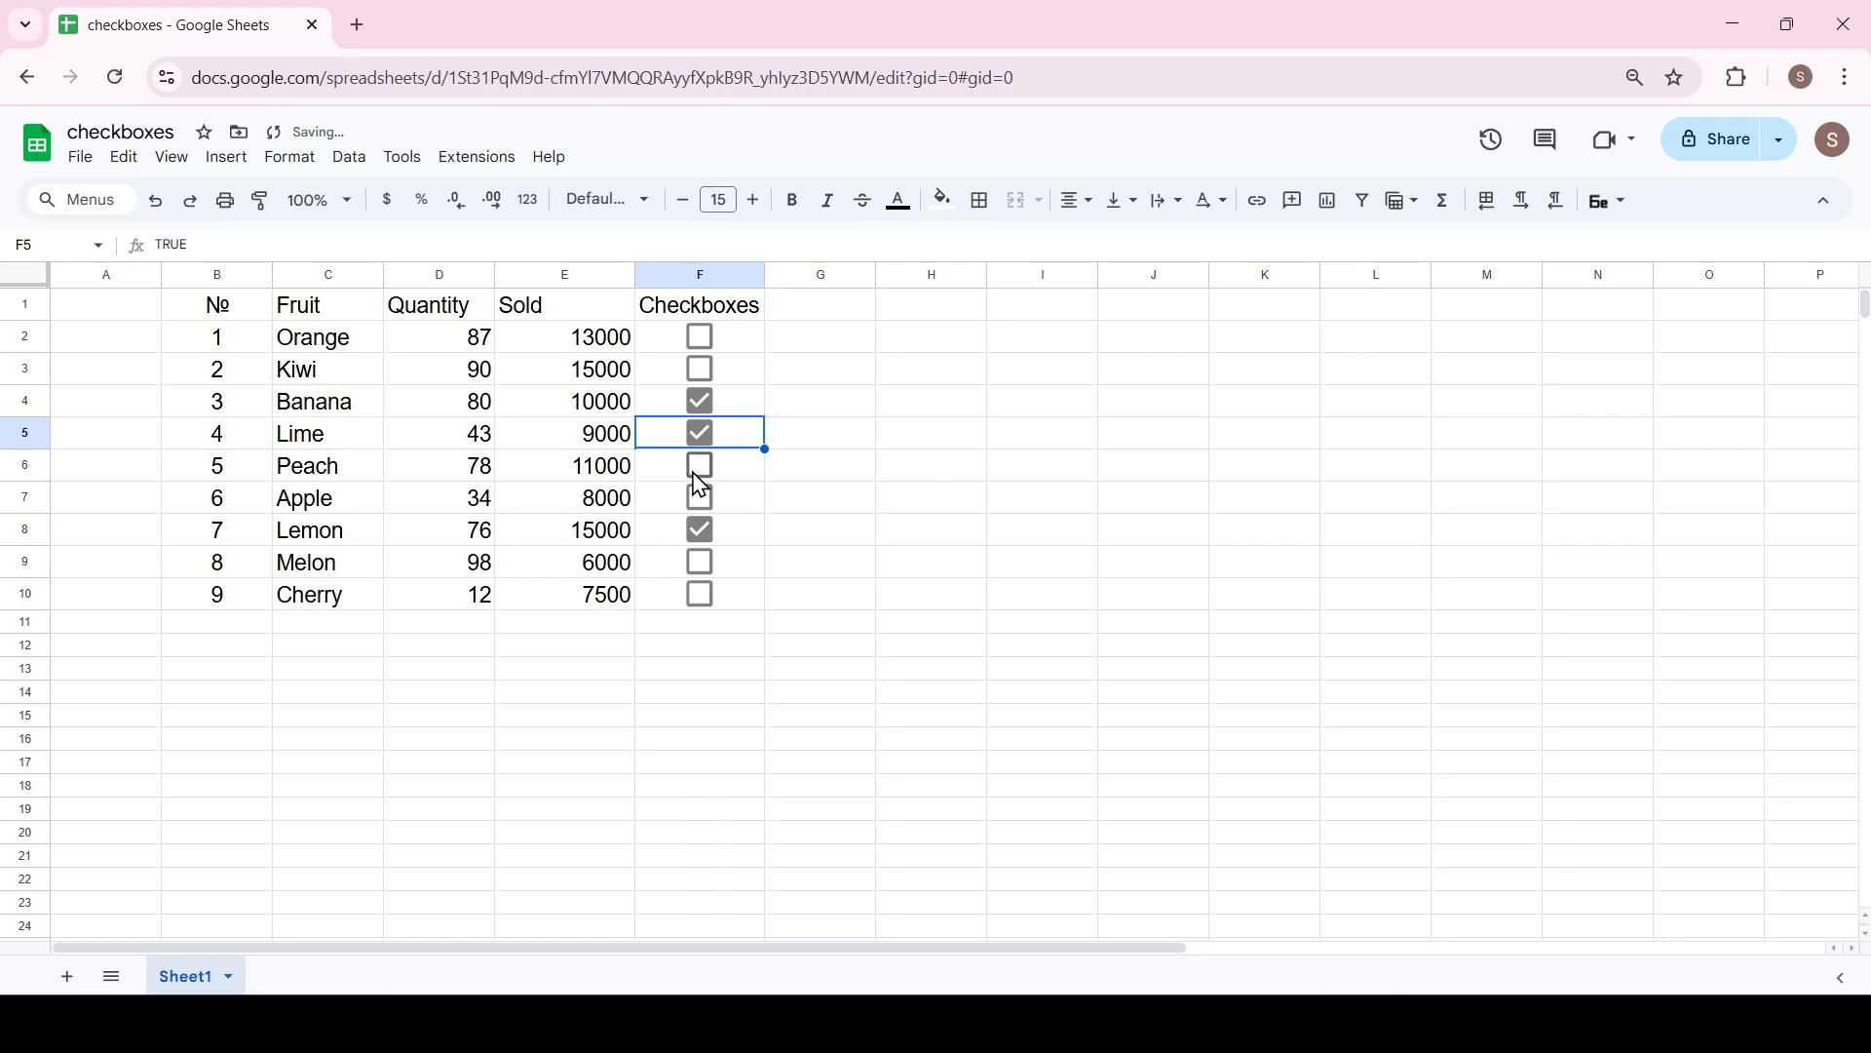
Step: Create a conditional formatting rule that applies to the range B2:F10
{"action": "left_click_drag", "start_coordinate": [216, 343], "coordinate": [676, 594]}
{"action": "left_click", "coordinate": [289, 157]}
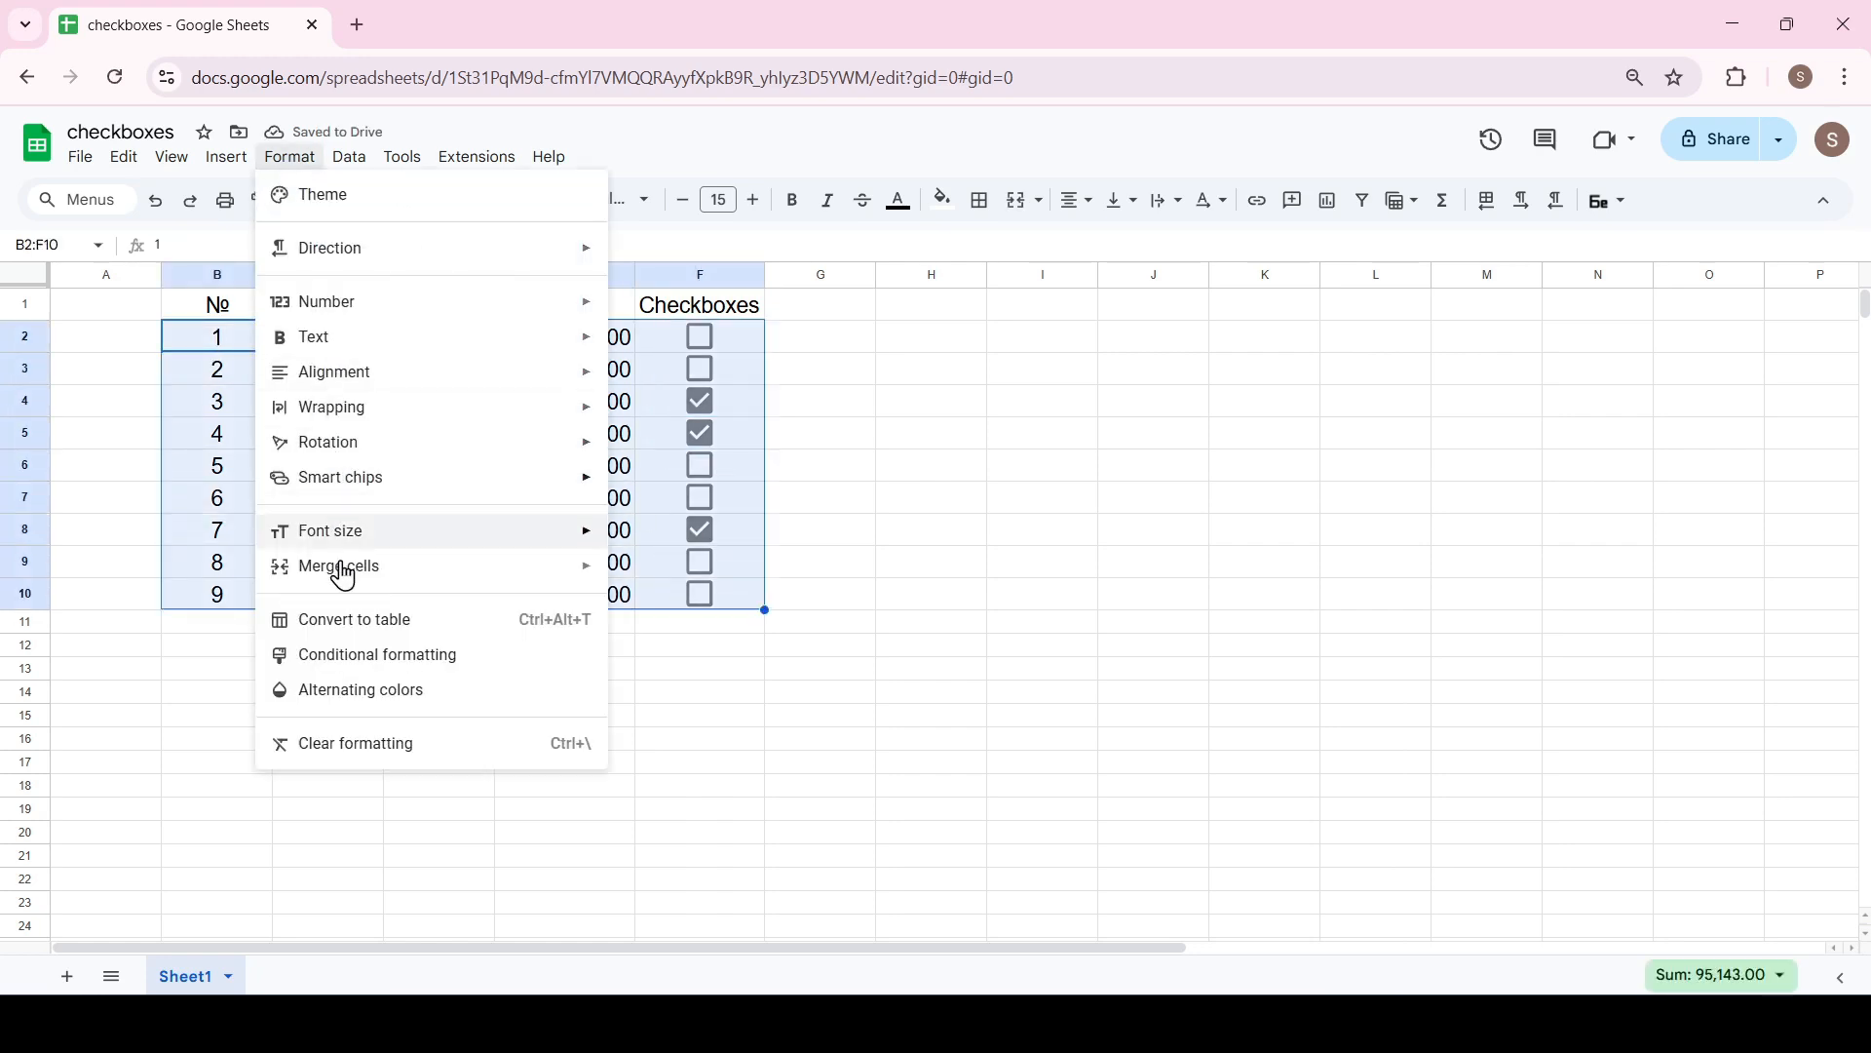
{"action": "left_click", "coordinate": [401, 655]}
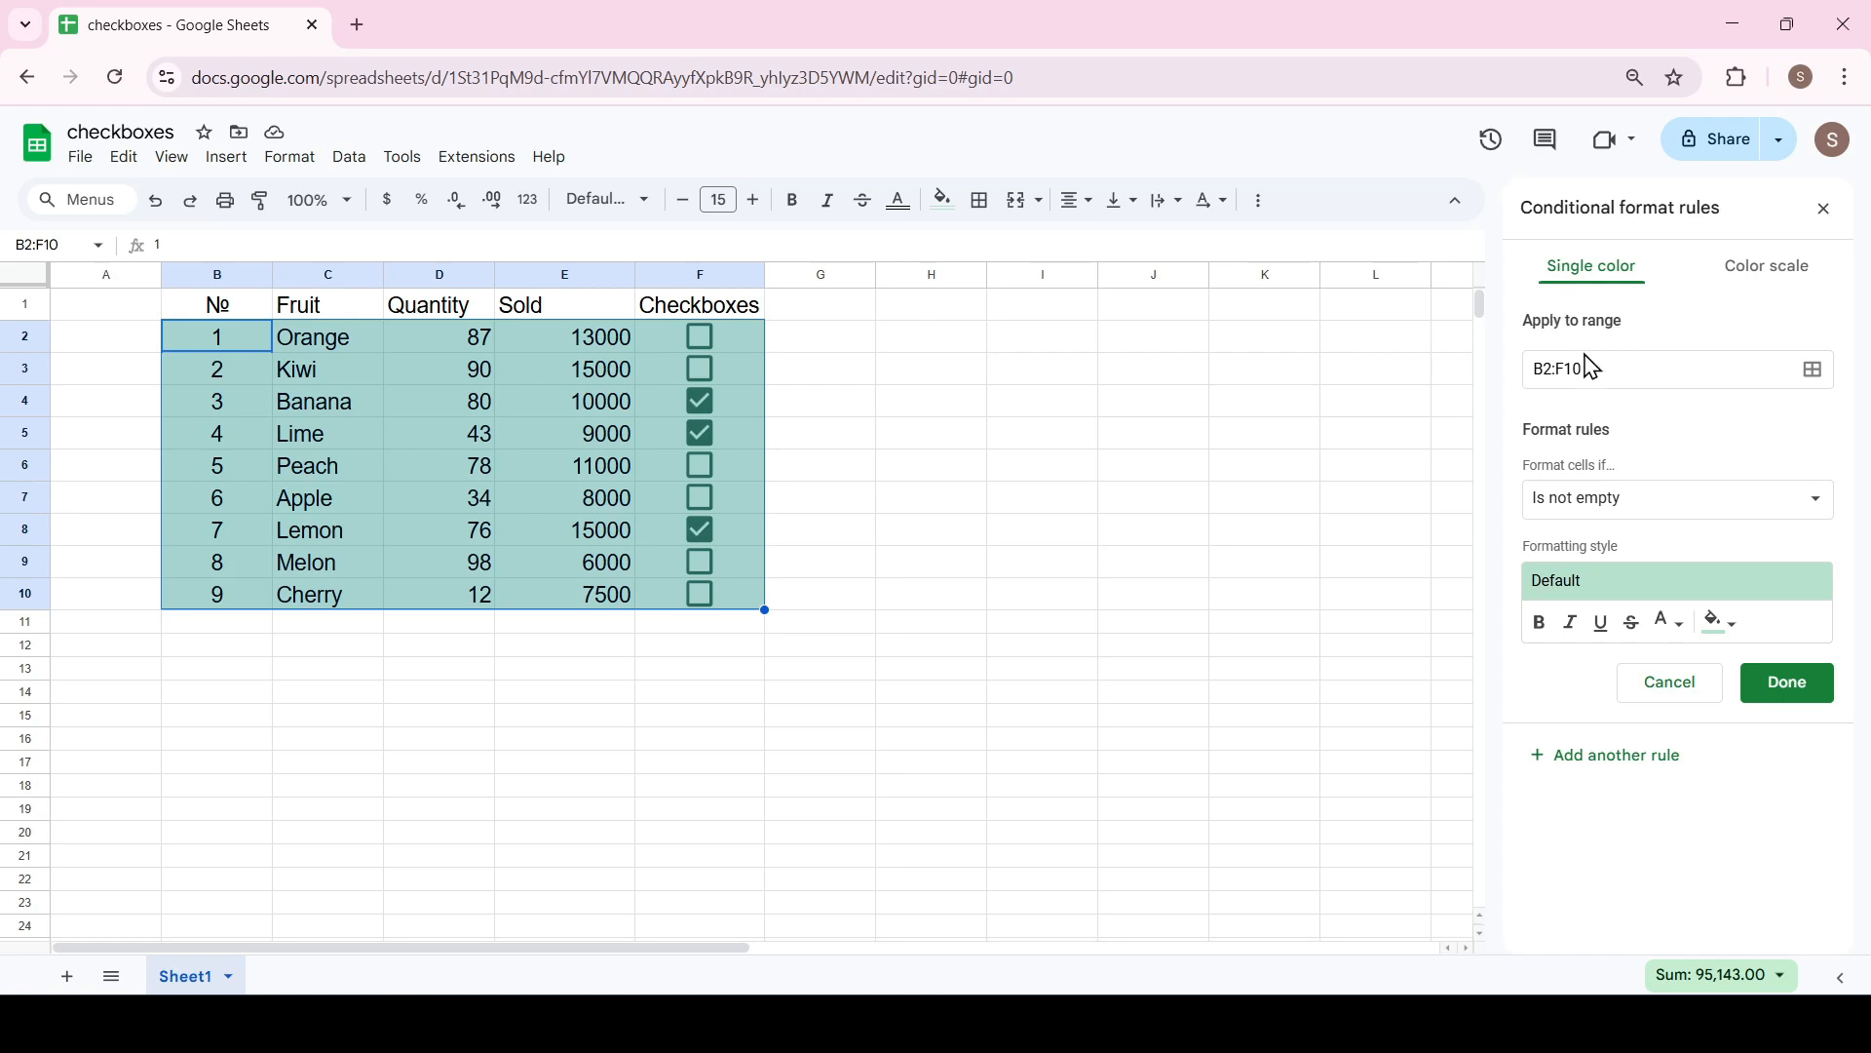
{"action": "left_click", "coordinate": [1746, 366]}
{"action": "left_click", "coordinate": [1814, 372]}
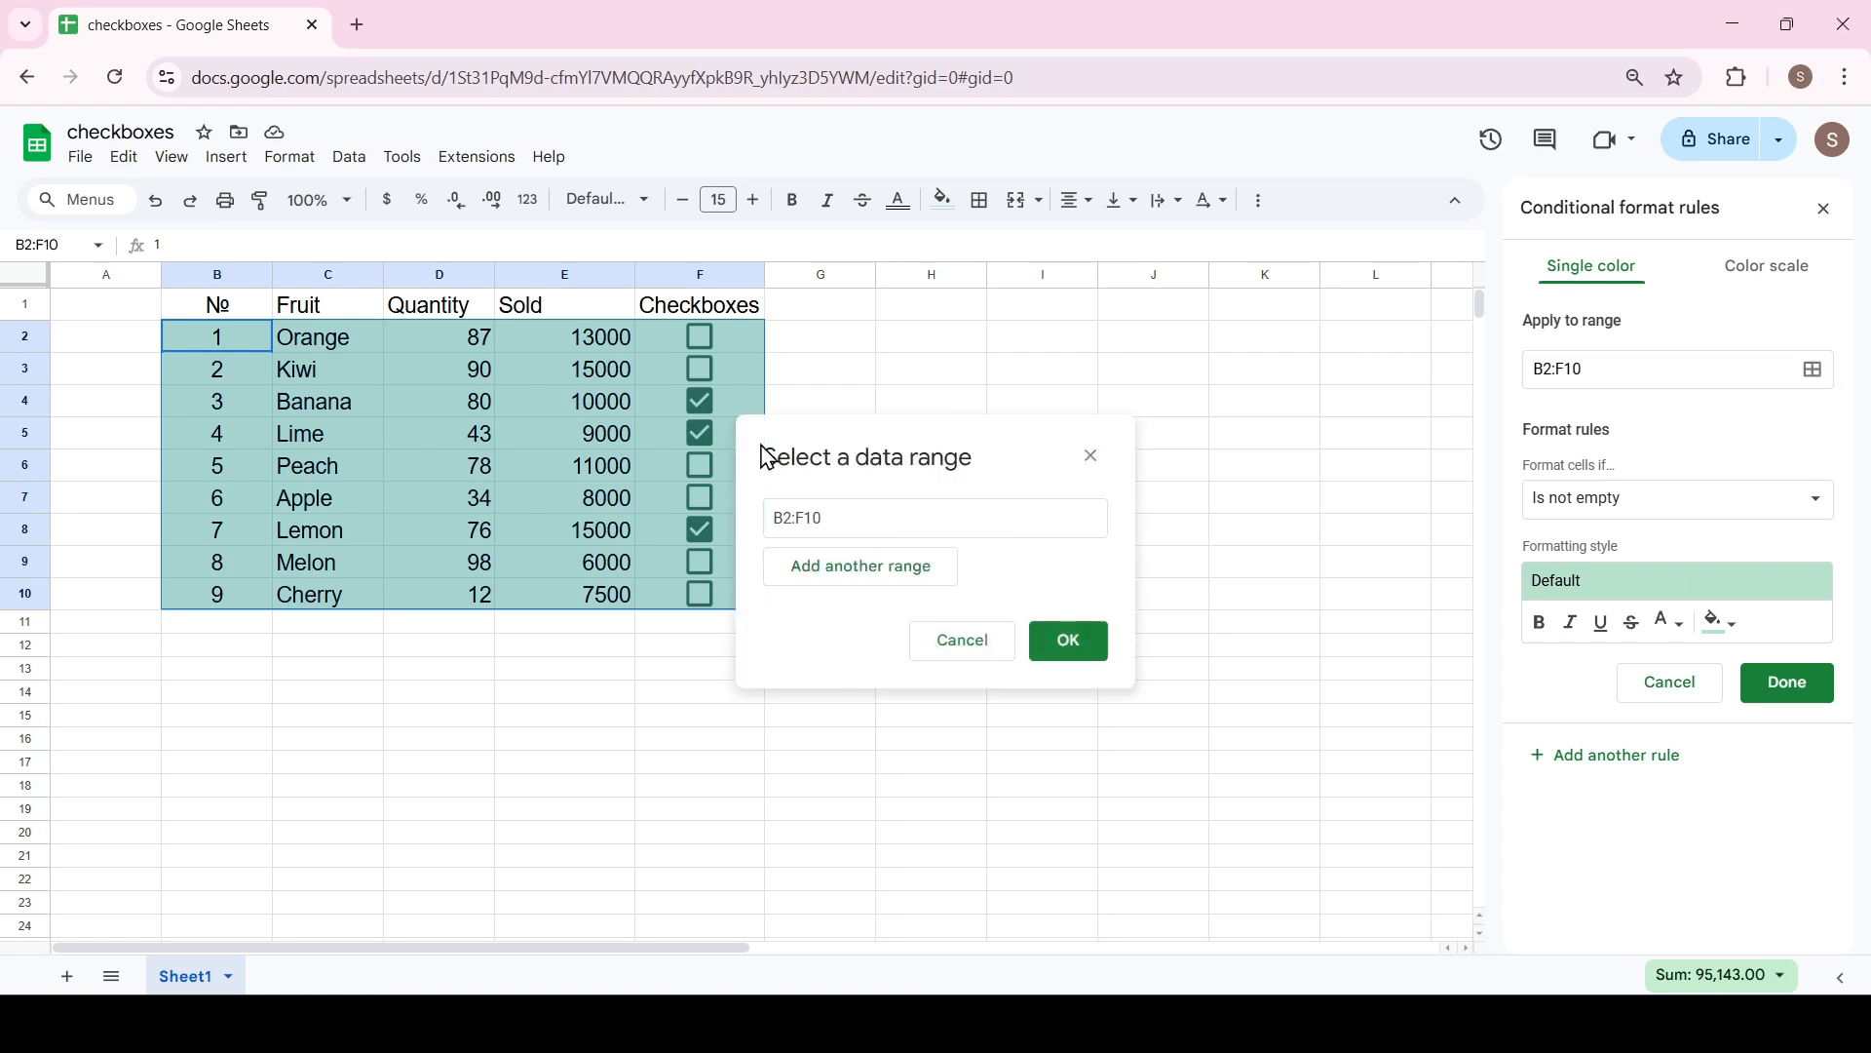
{"action": "left_click", "coordinate": [1072, 643]}
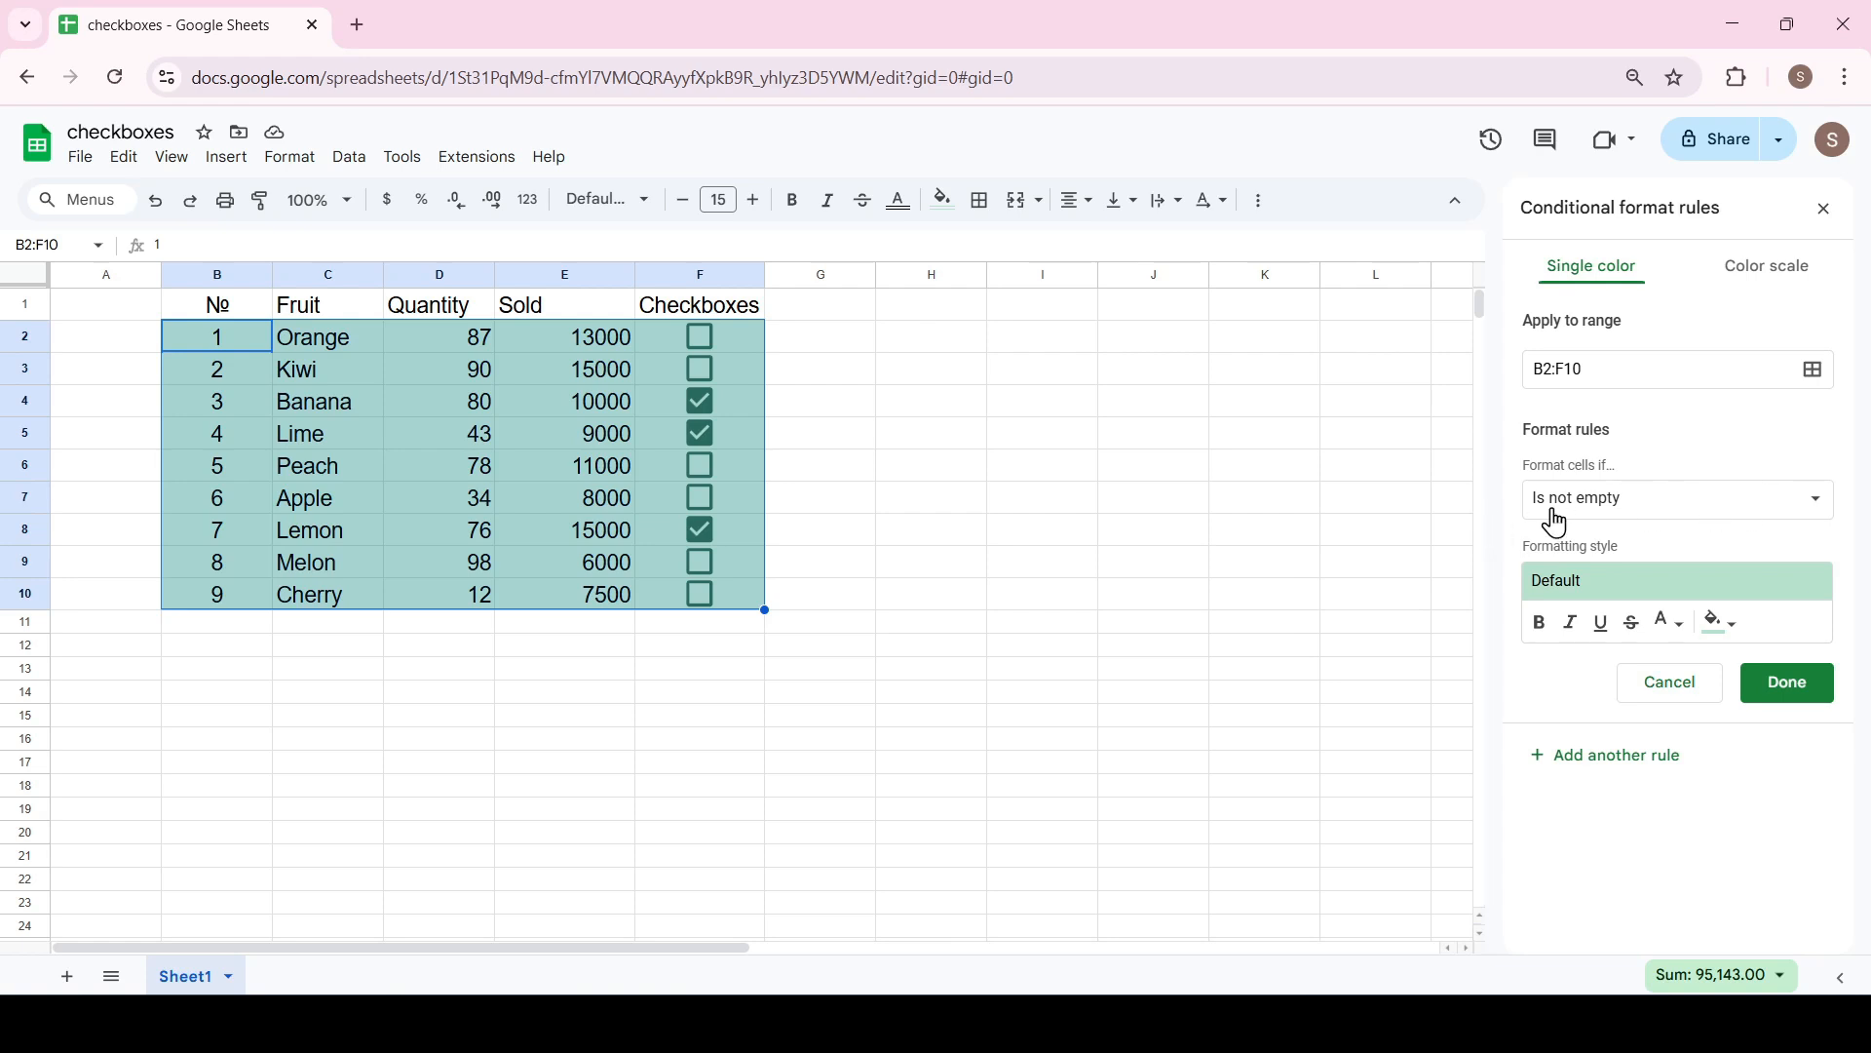
Step: Set the rule's condition to a custom formula of =$f2=true
{"action": "left_click", "coordinate": [1788, 508]}
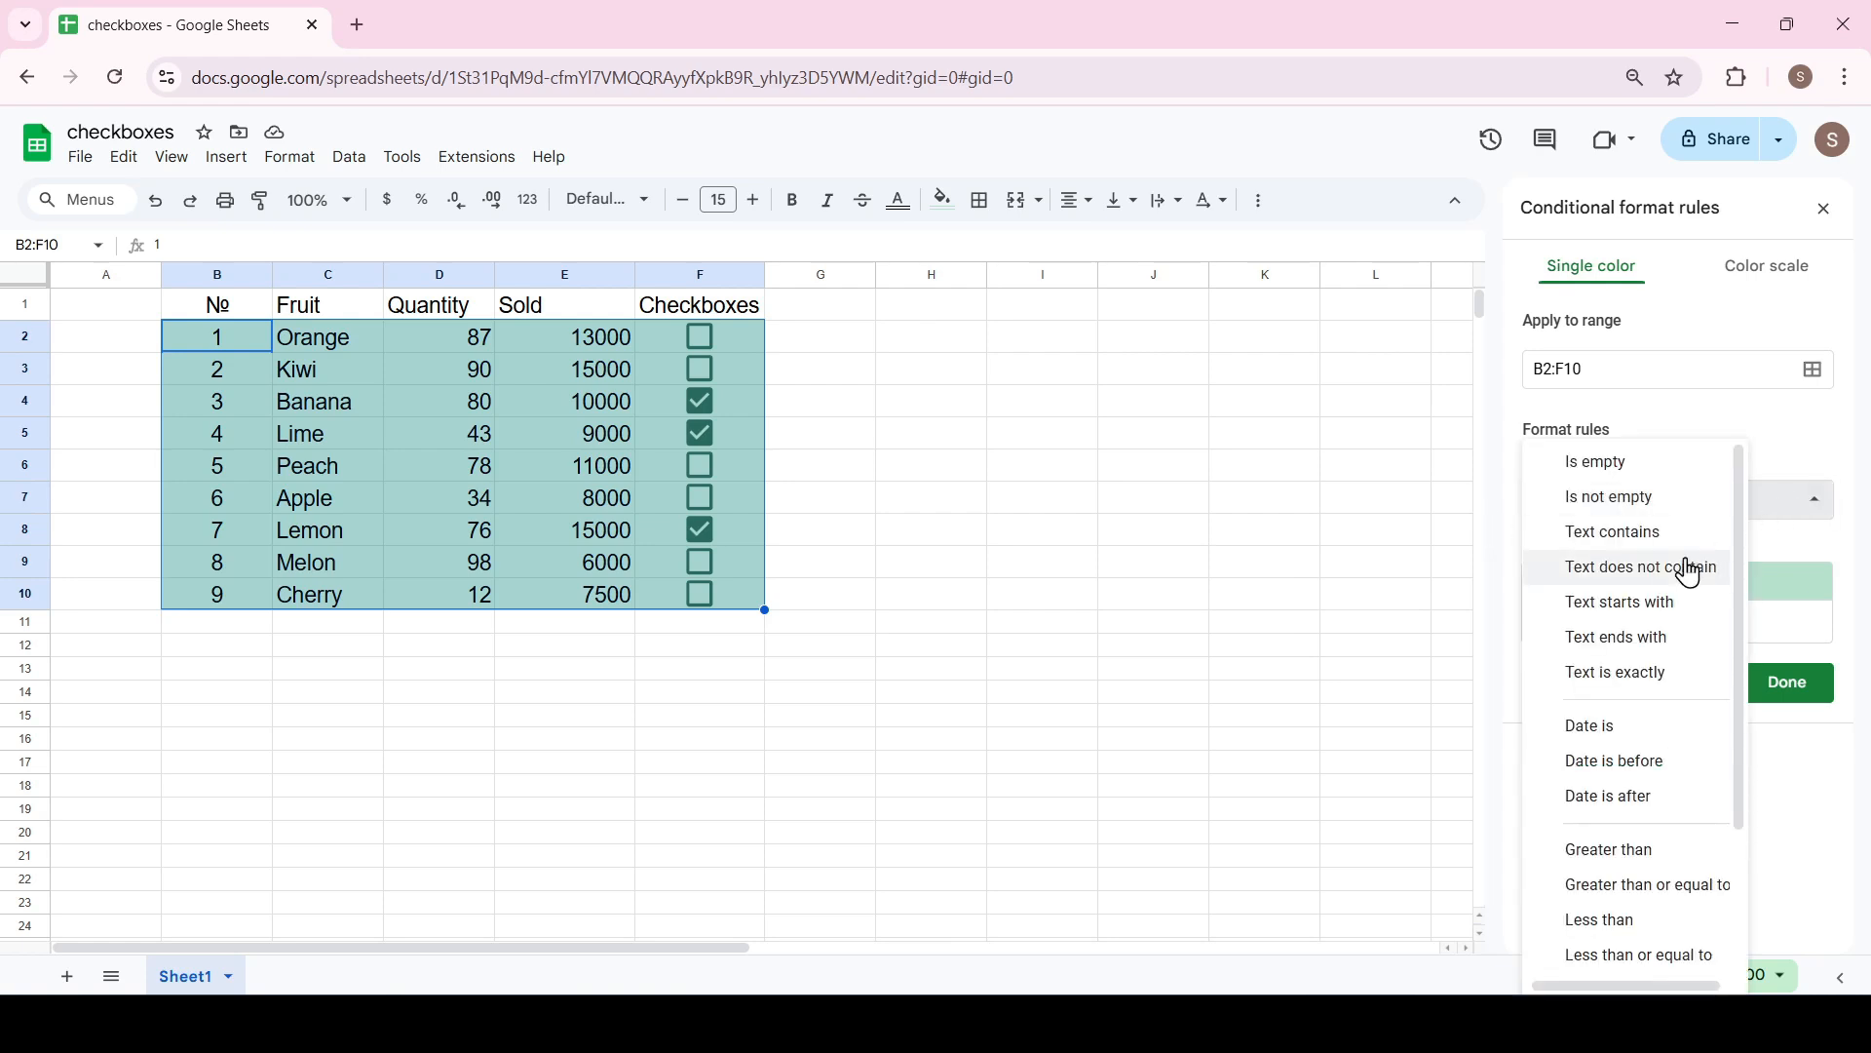
{"action": "scroll", "coordinate": [1686, 702], "scroll_direction": "down", "scroll_amount": 2}
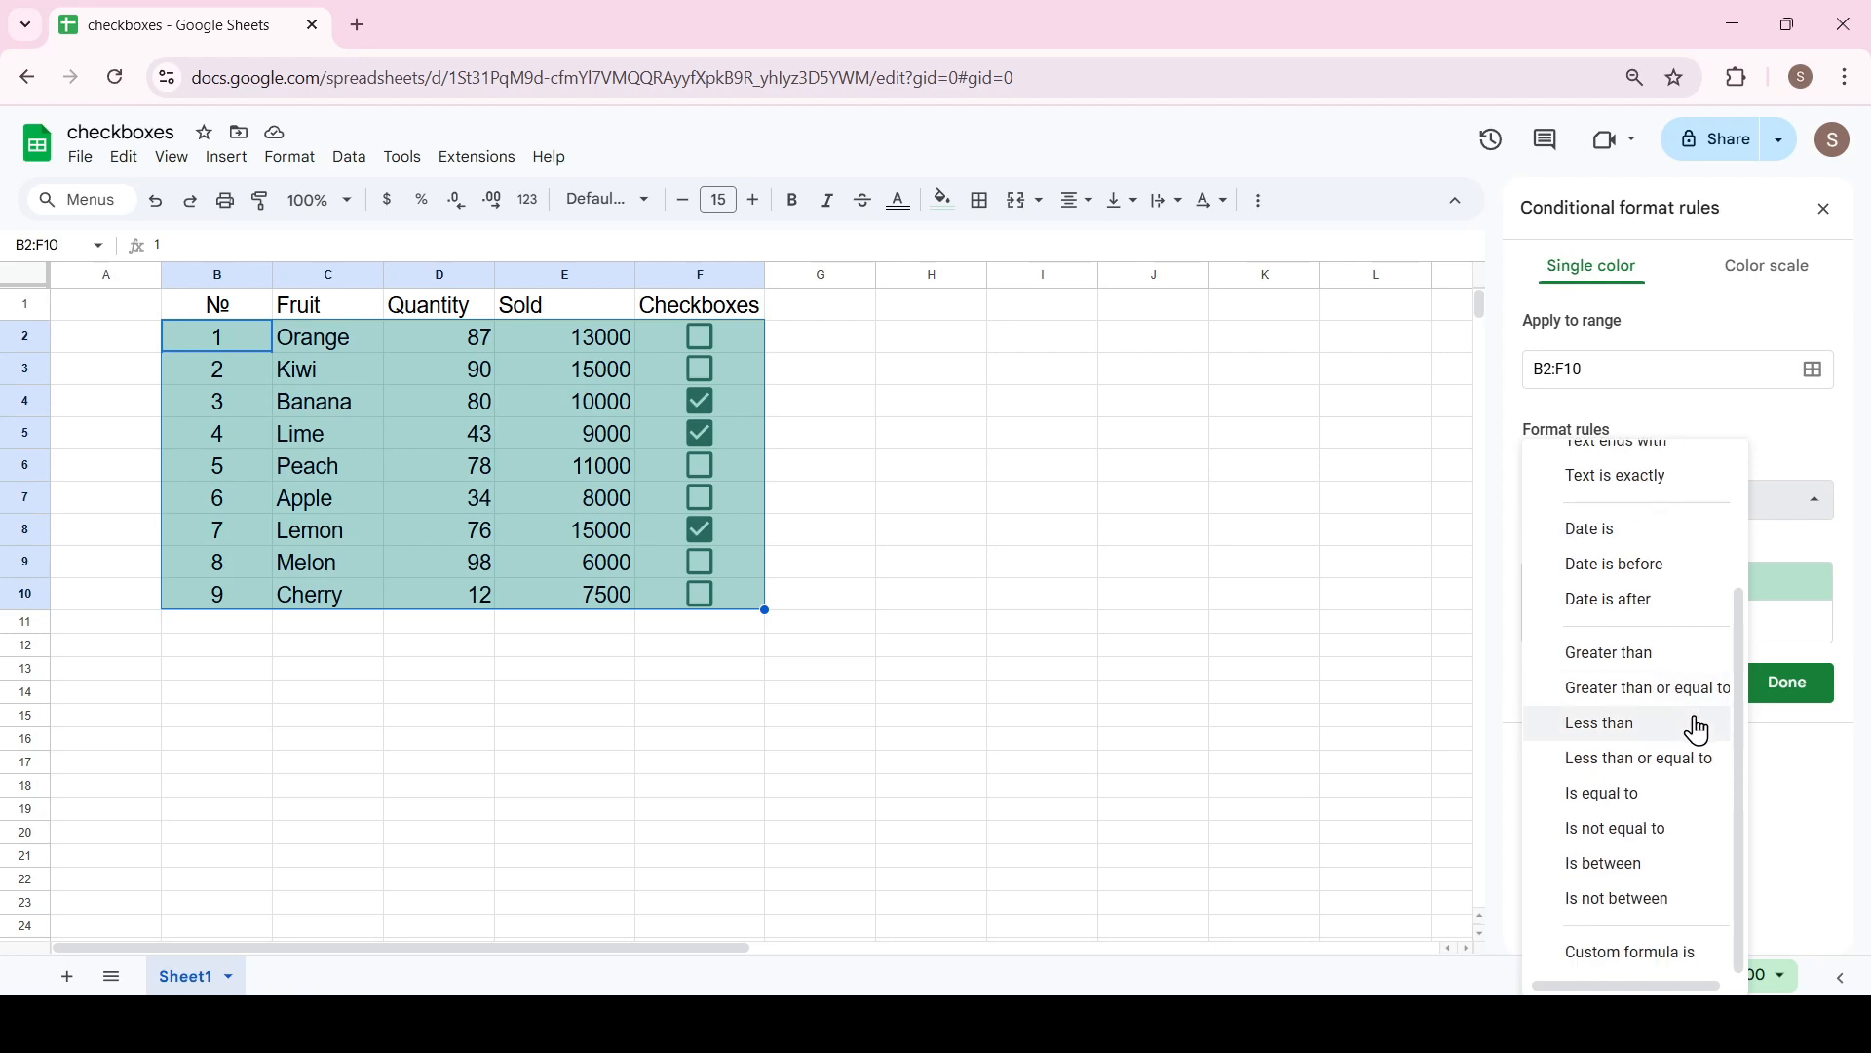
{"action": "left_click", "coordinate": [1674, 960]}
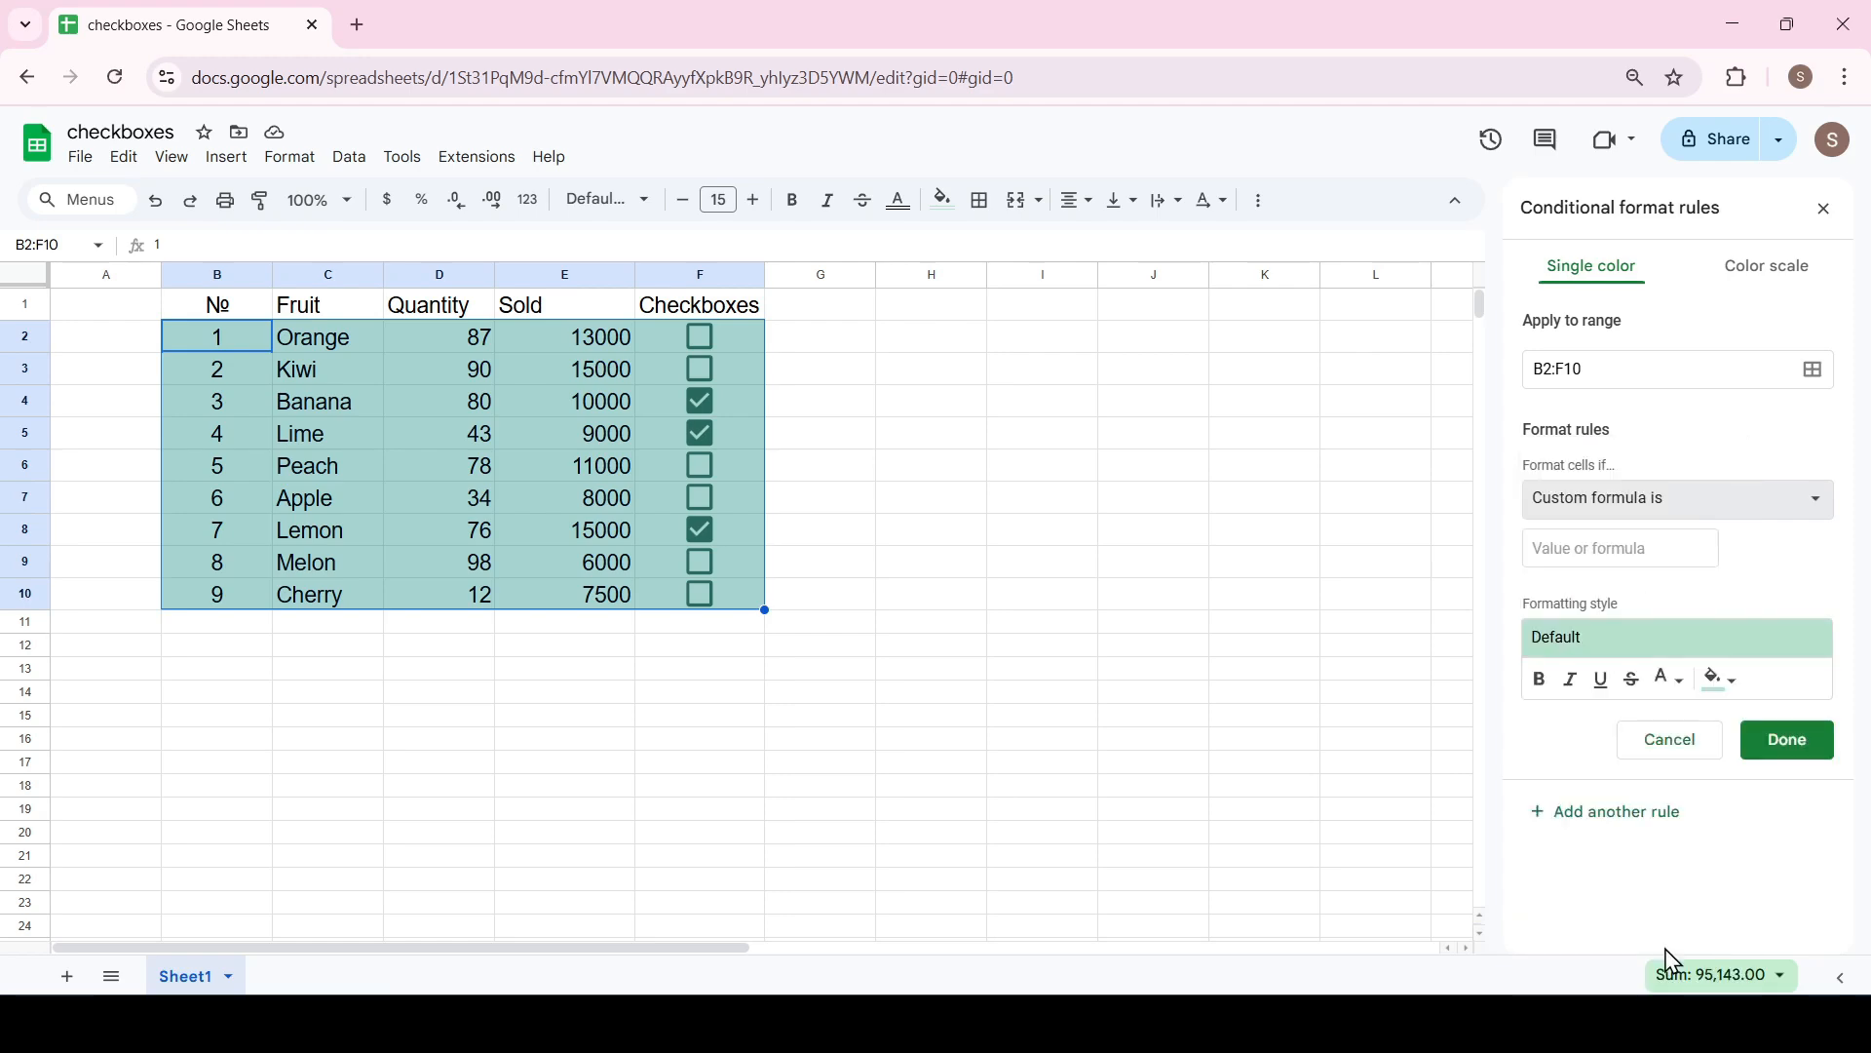
{"action": "left_click", "coordinate": [1672, 548]}
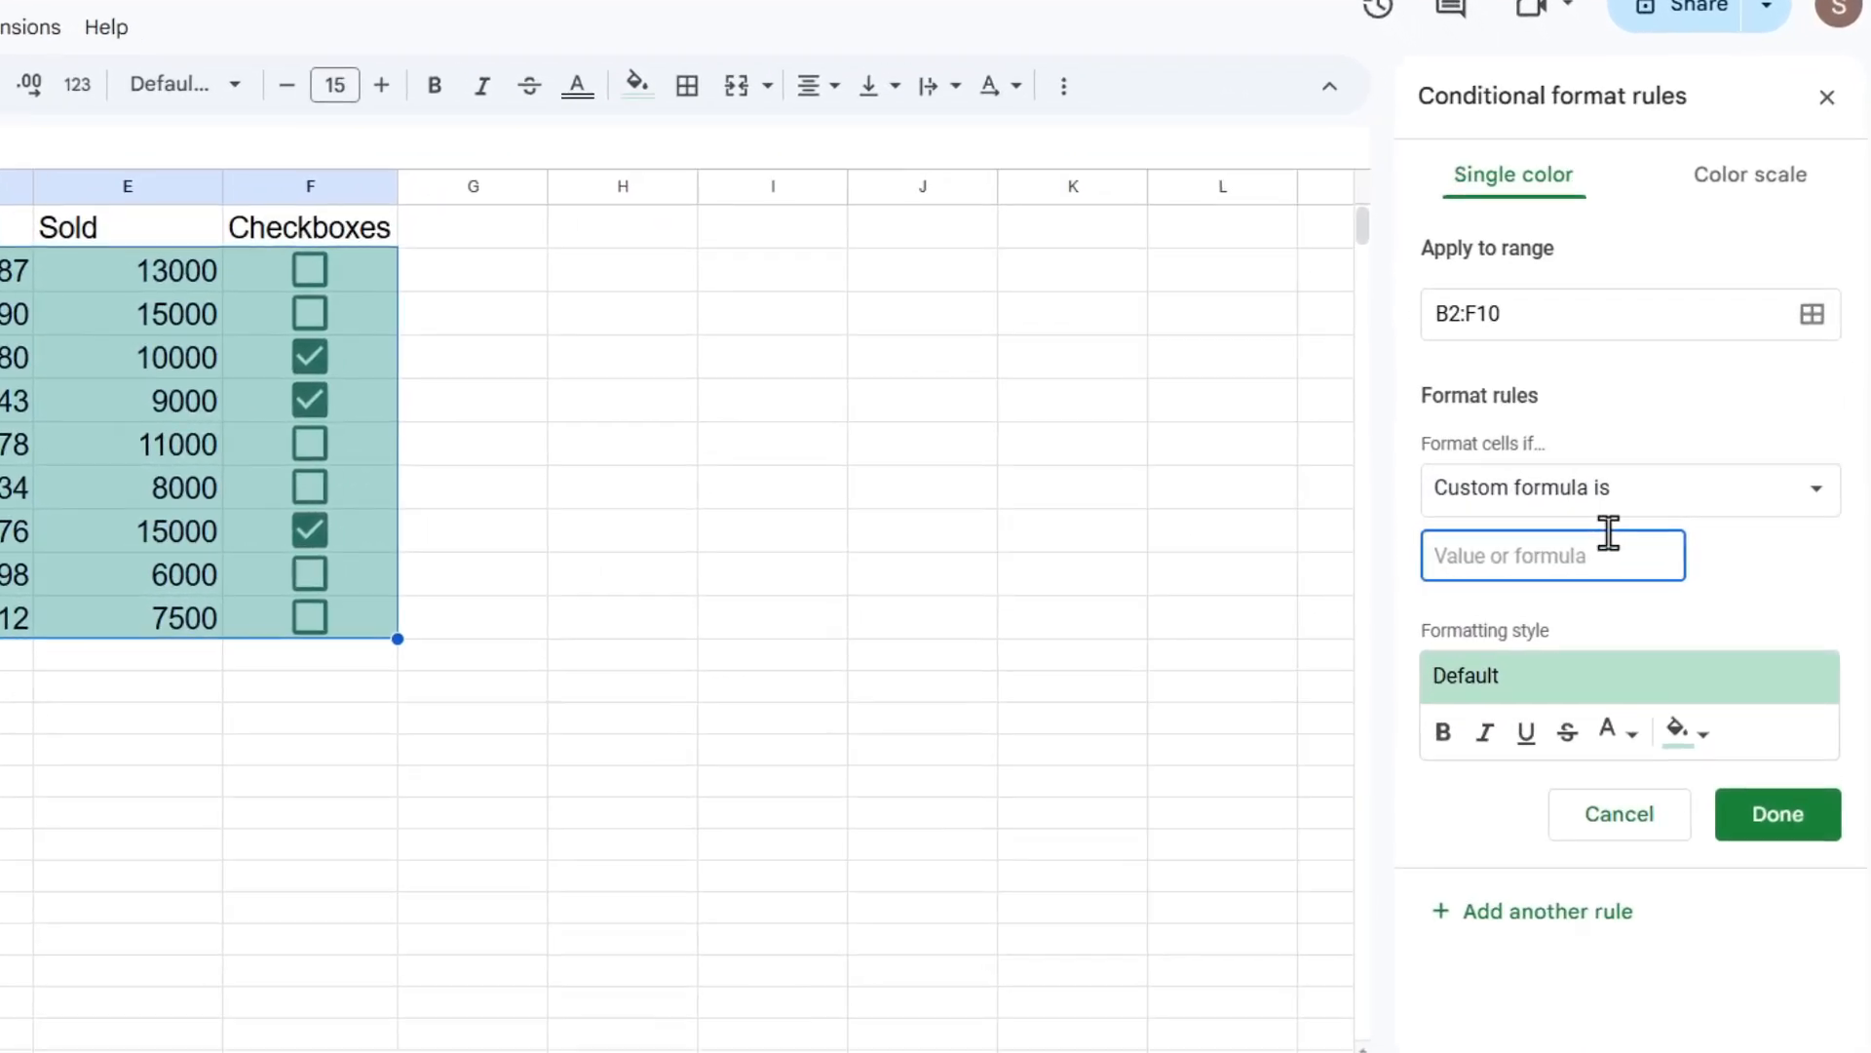
{"action": "type", "text": "=f2=true"}
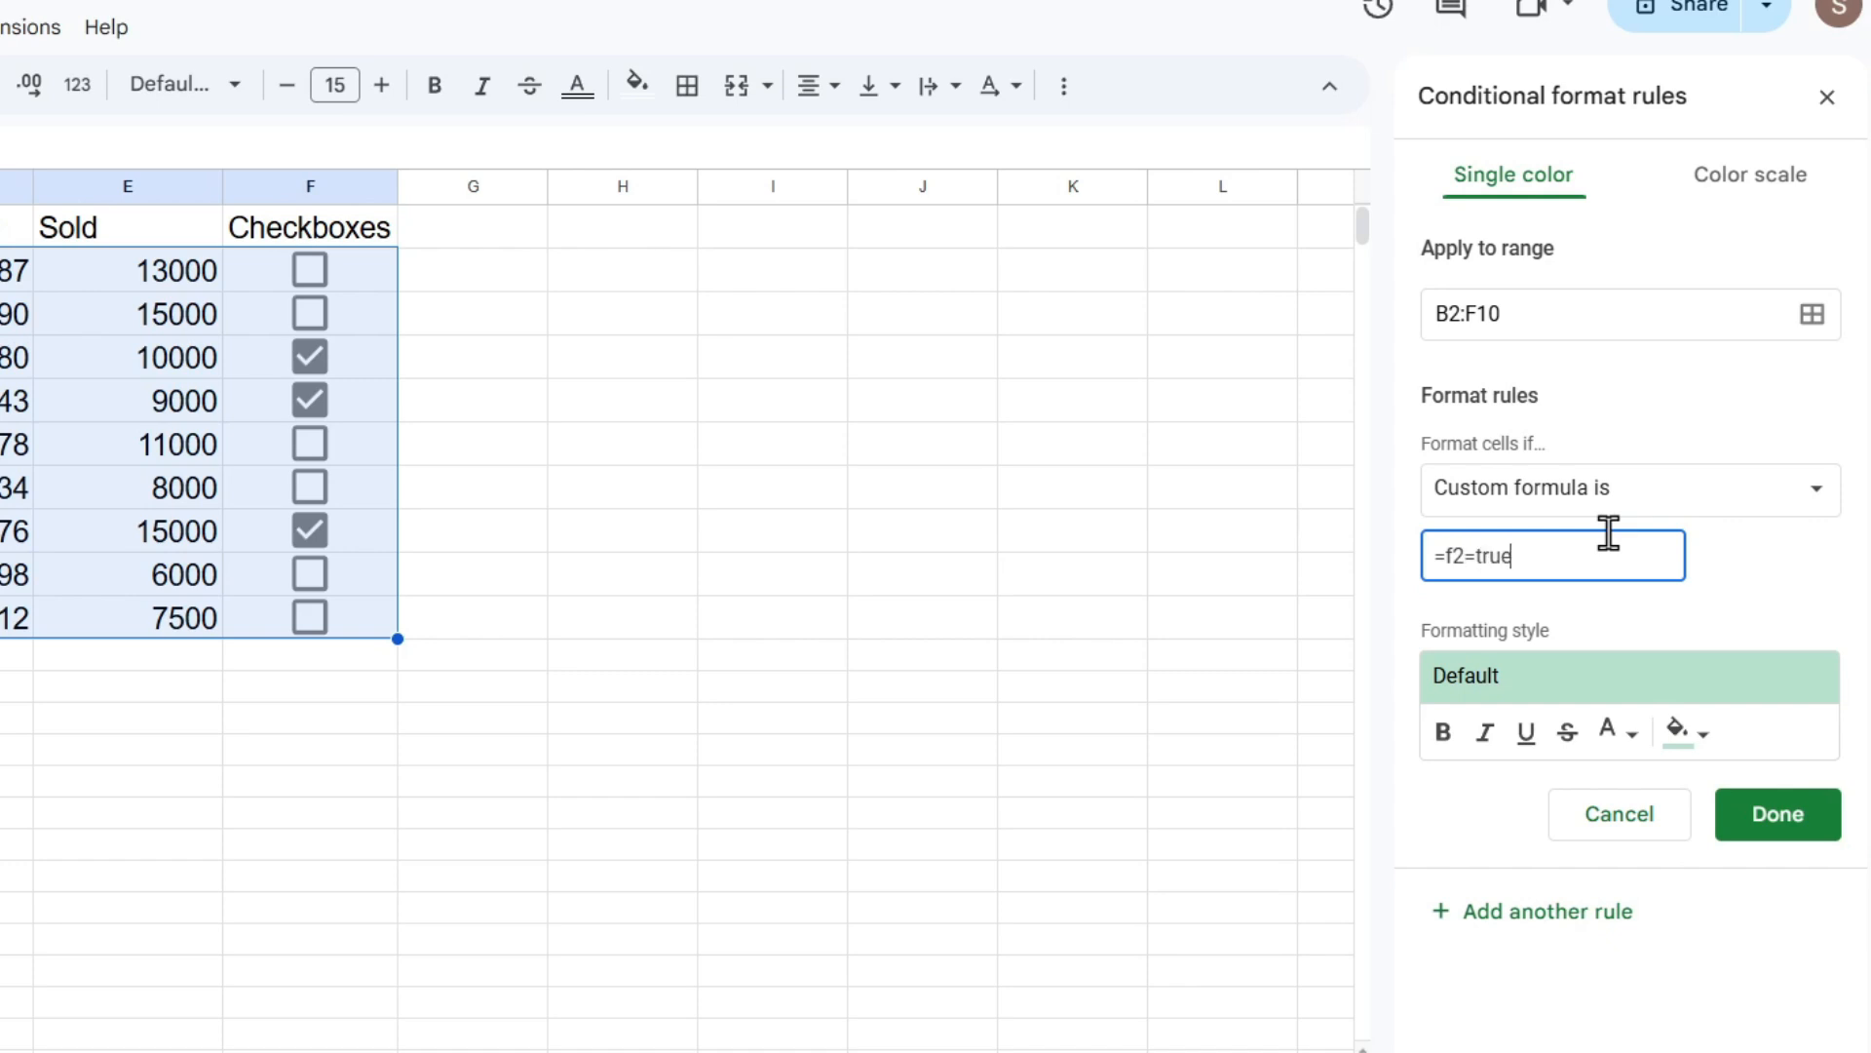
{"action": "left_click", "coordinate": [1441, 554]}
{"action": "type", "text": "$"}
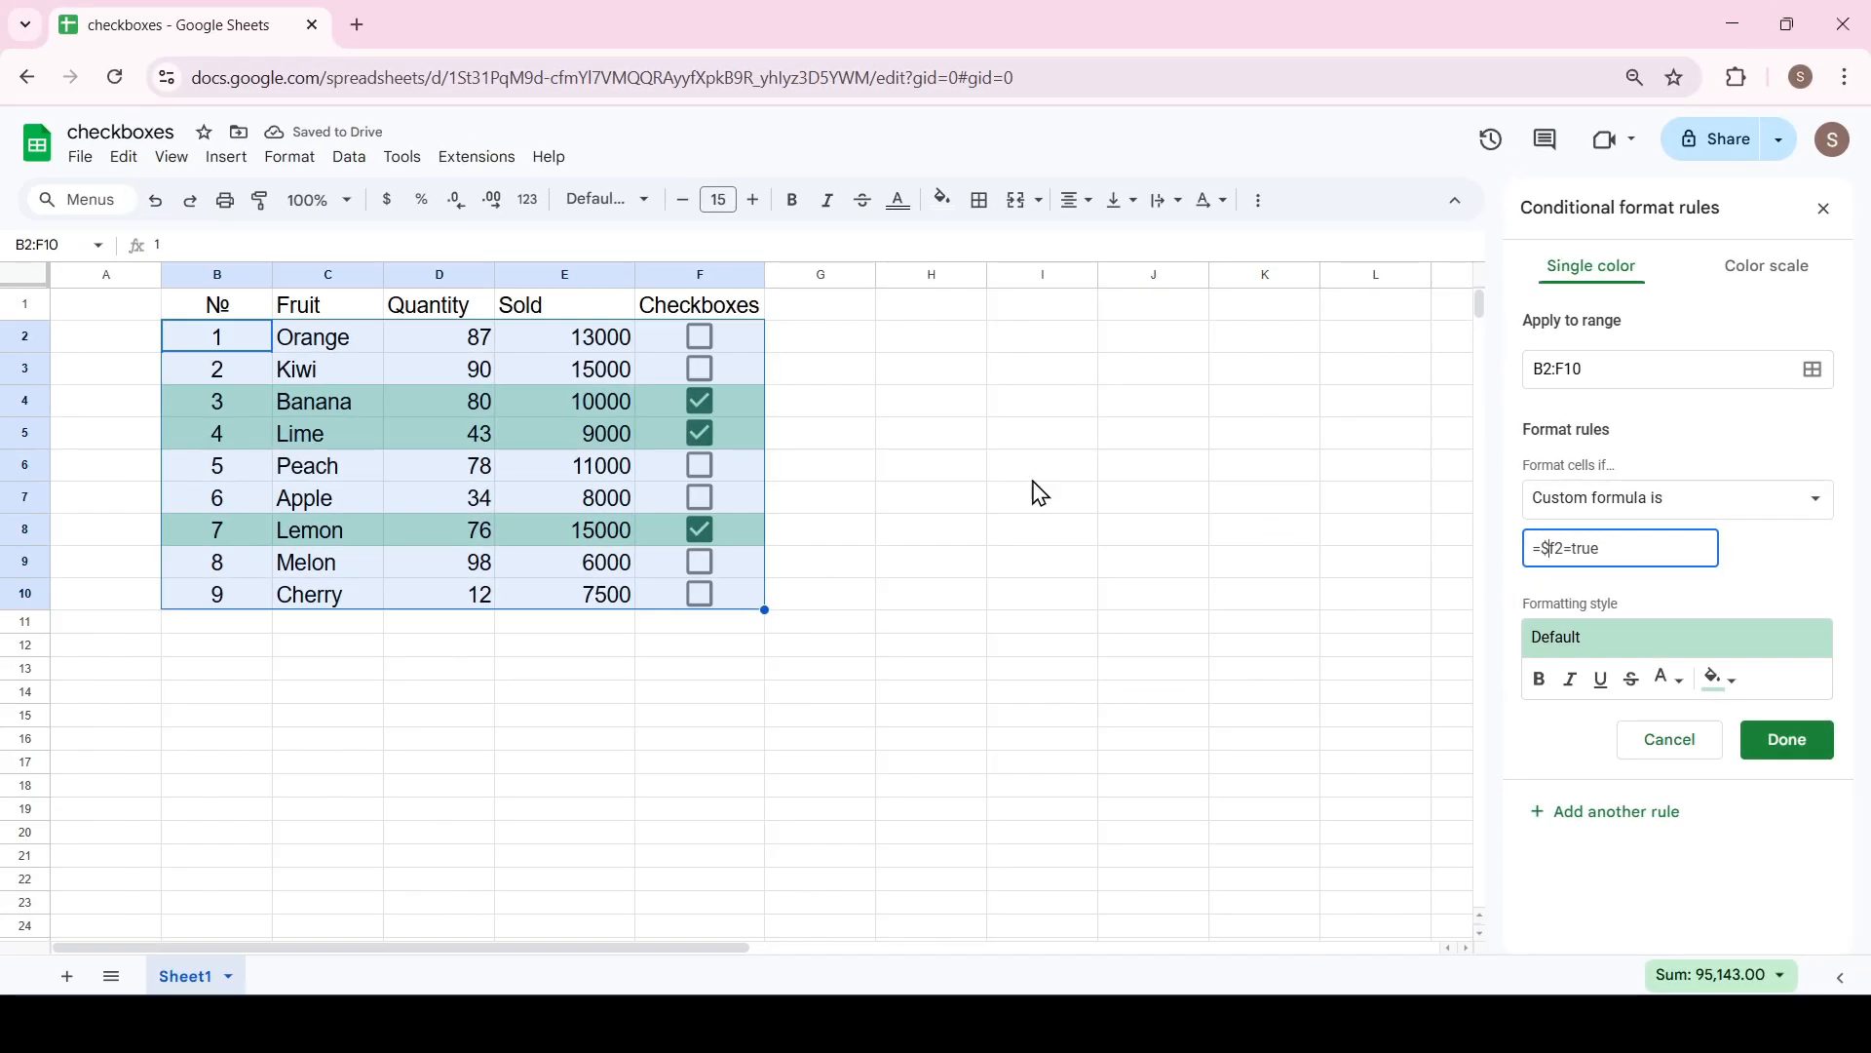
Step: Test the rule by ticking the Peach checkbox and toggling the Lime checkbox off and on
{"action": "left_click", "coordinate": [703, 468]}
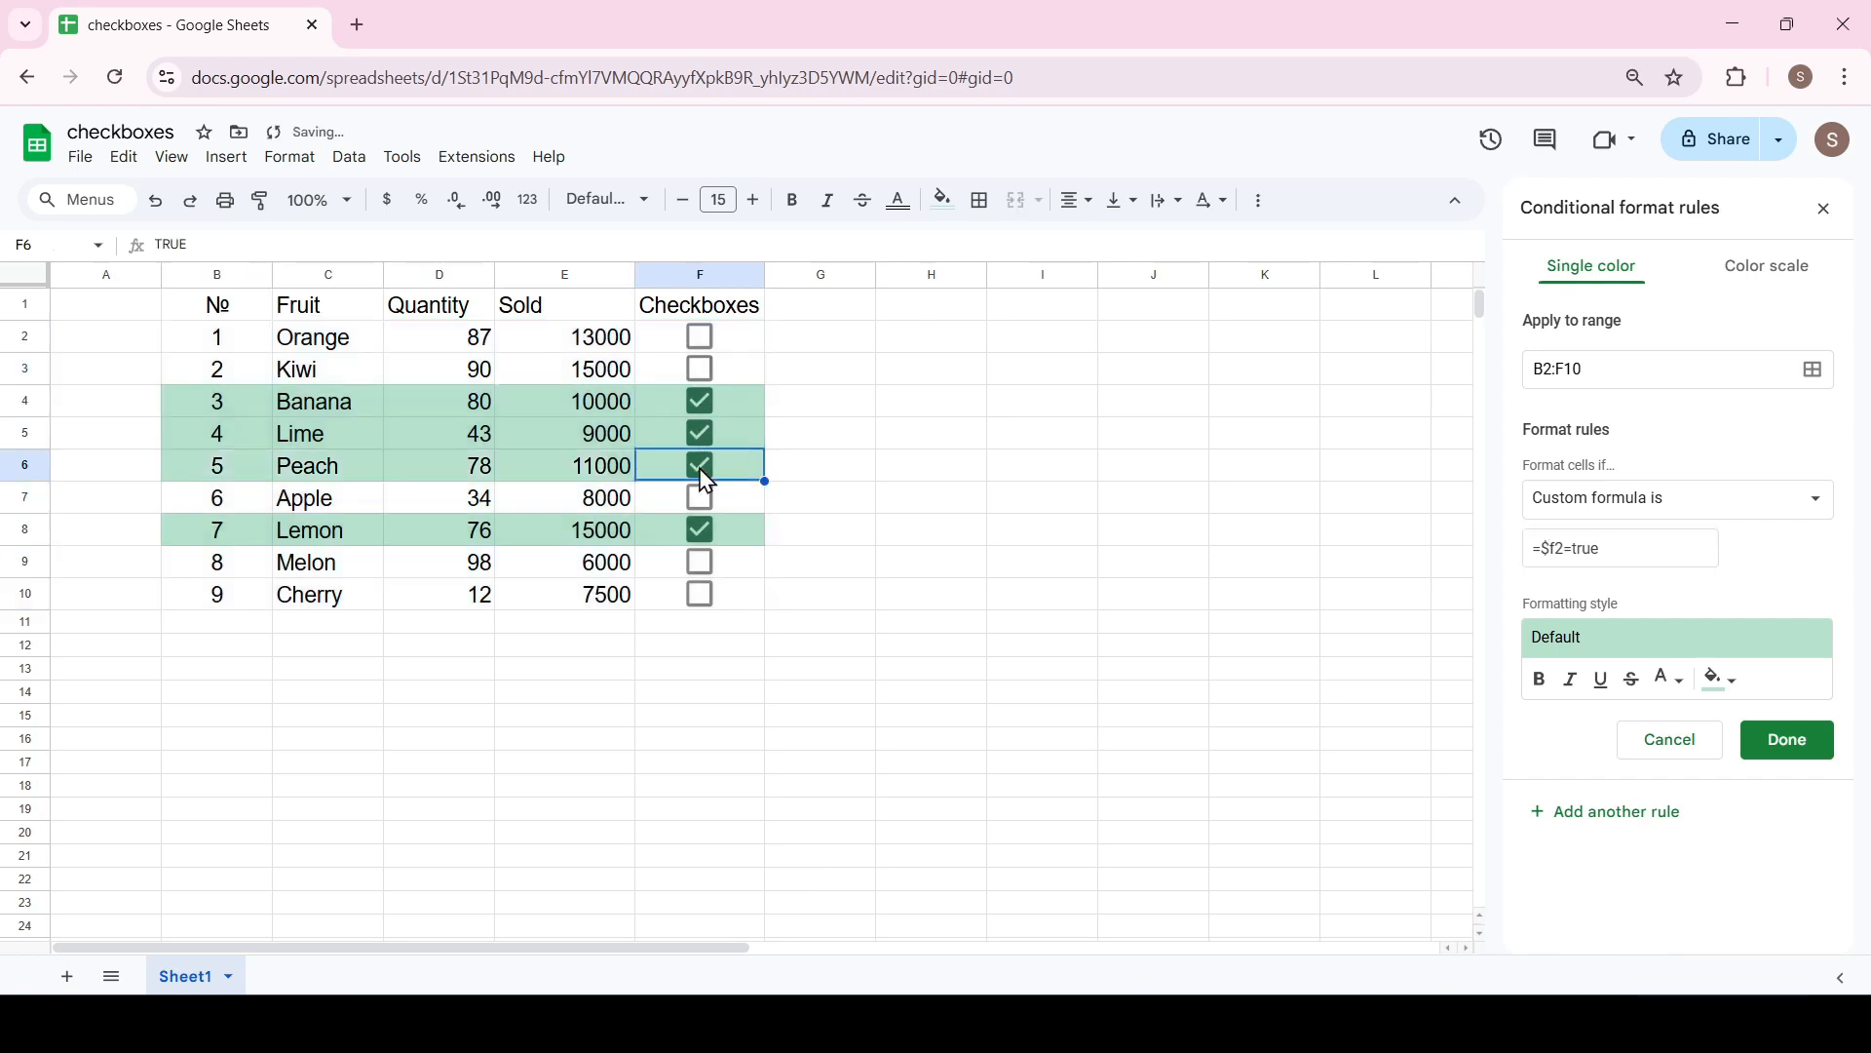
{"action": "left_click", "coordinate": [702, 434]}
{"action": "left_click", "coordinate": [702, 435]}
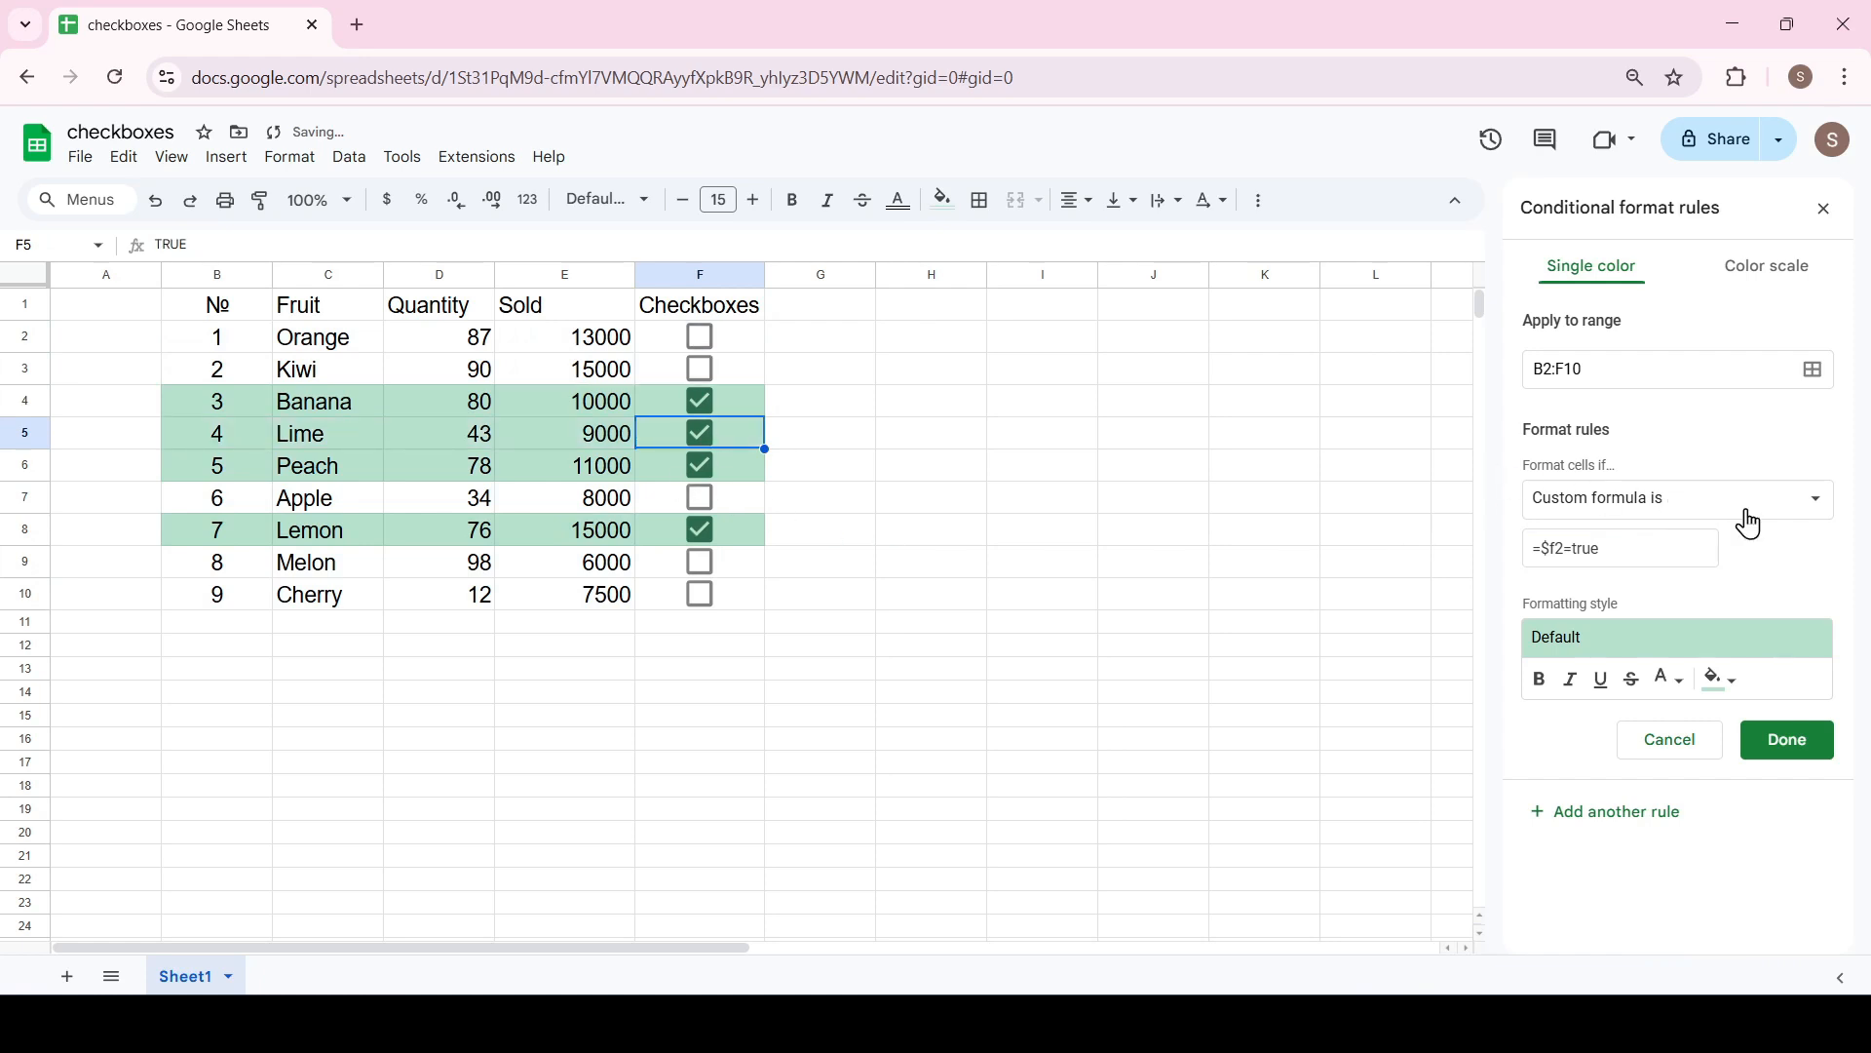
Step: Try strikethrough and gray text as the formatting style of the rule
{"action": "left_click", "coordinate": [1637, 680]}
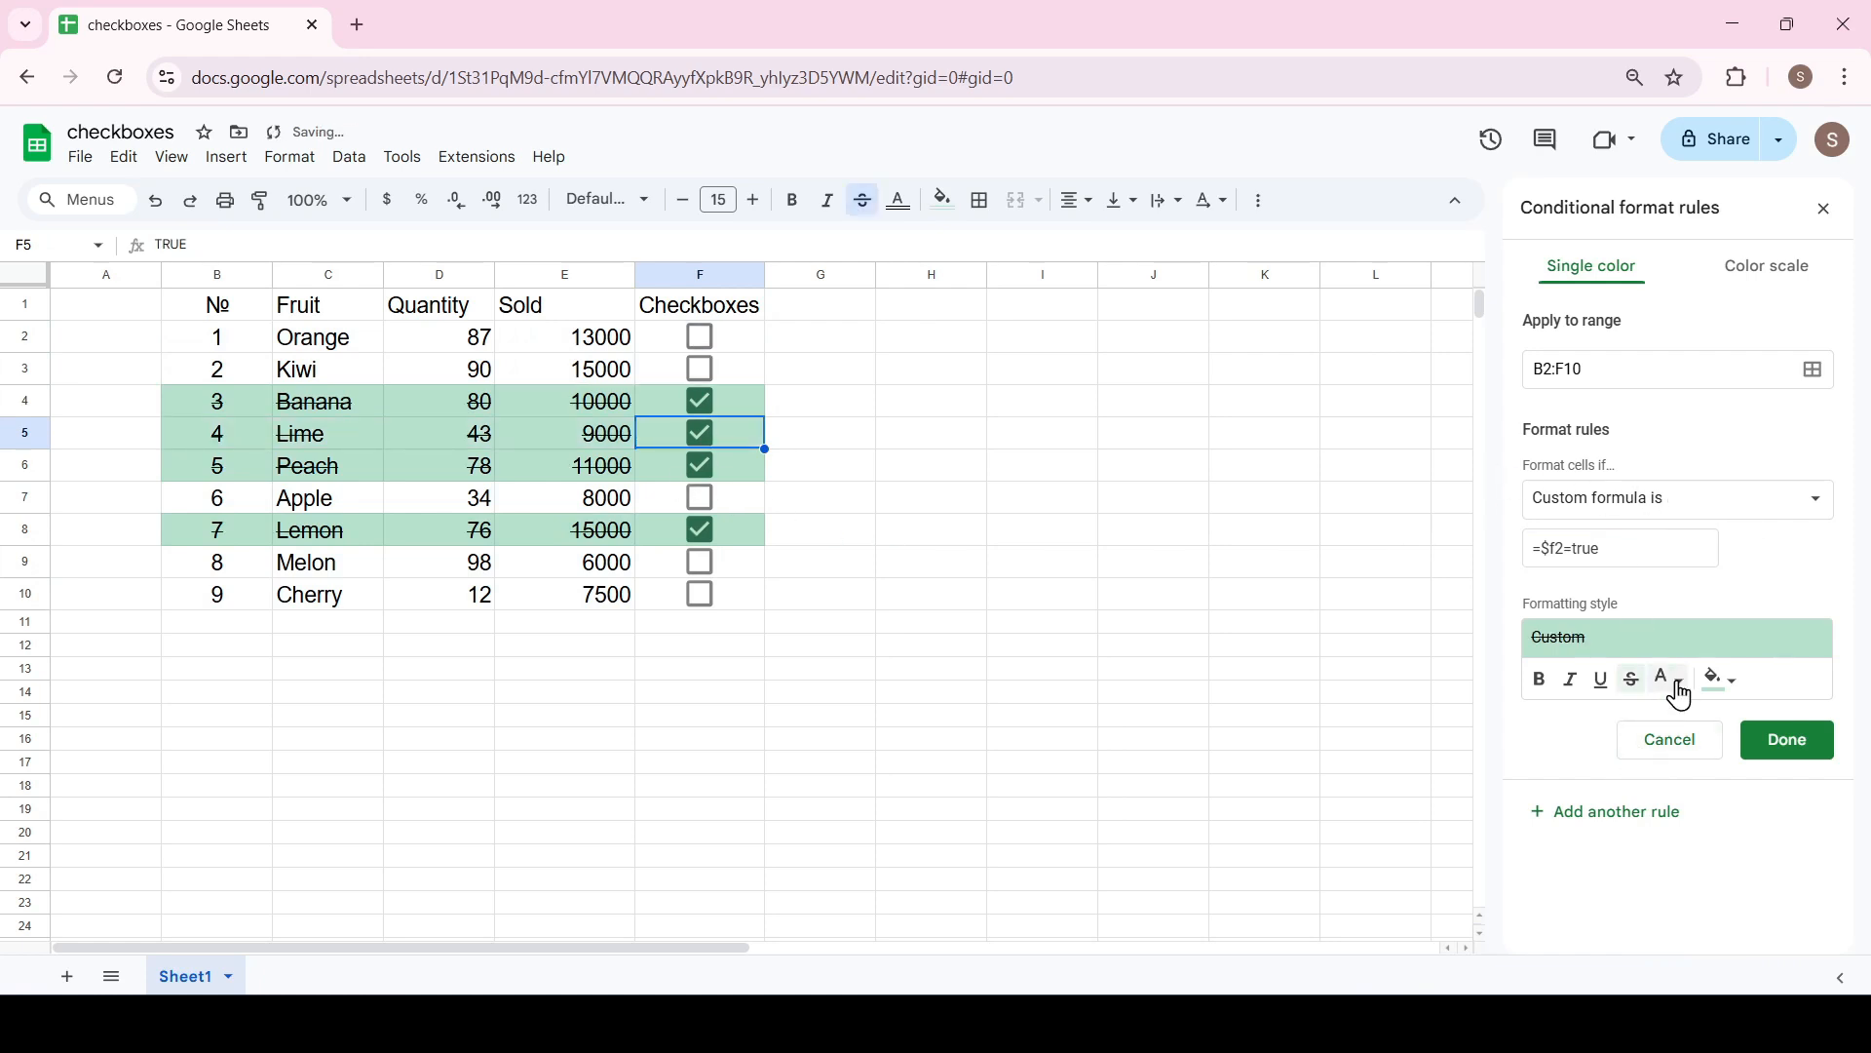
{"action": "left_click", "coordinate": [1673, 680]}
{"action": "left_click", "coordinate": [1545, 349]}
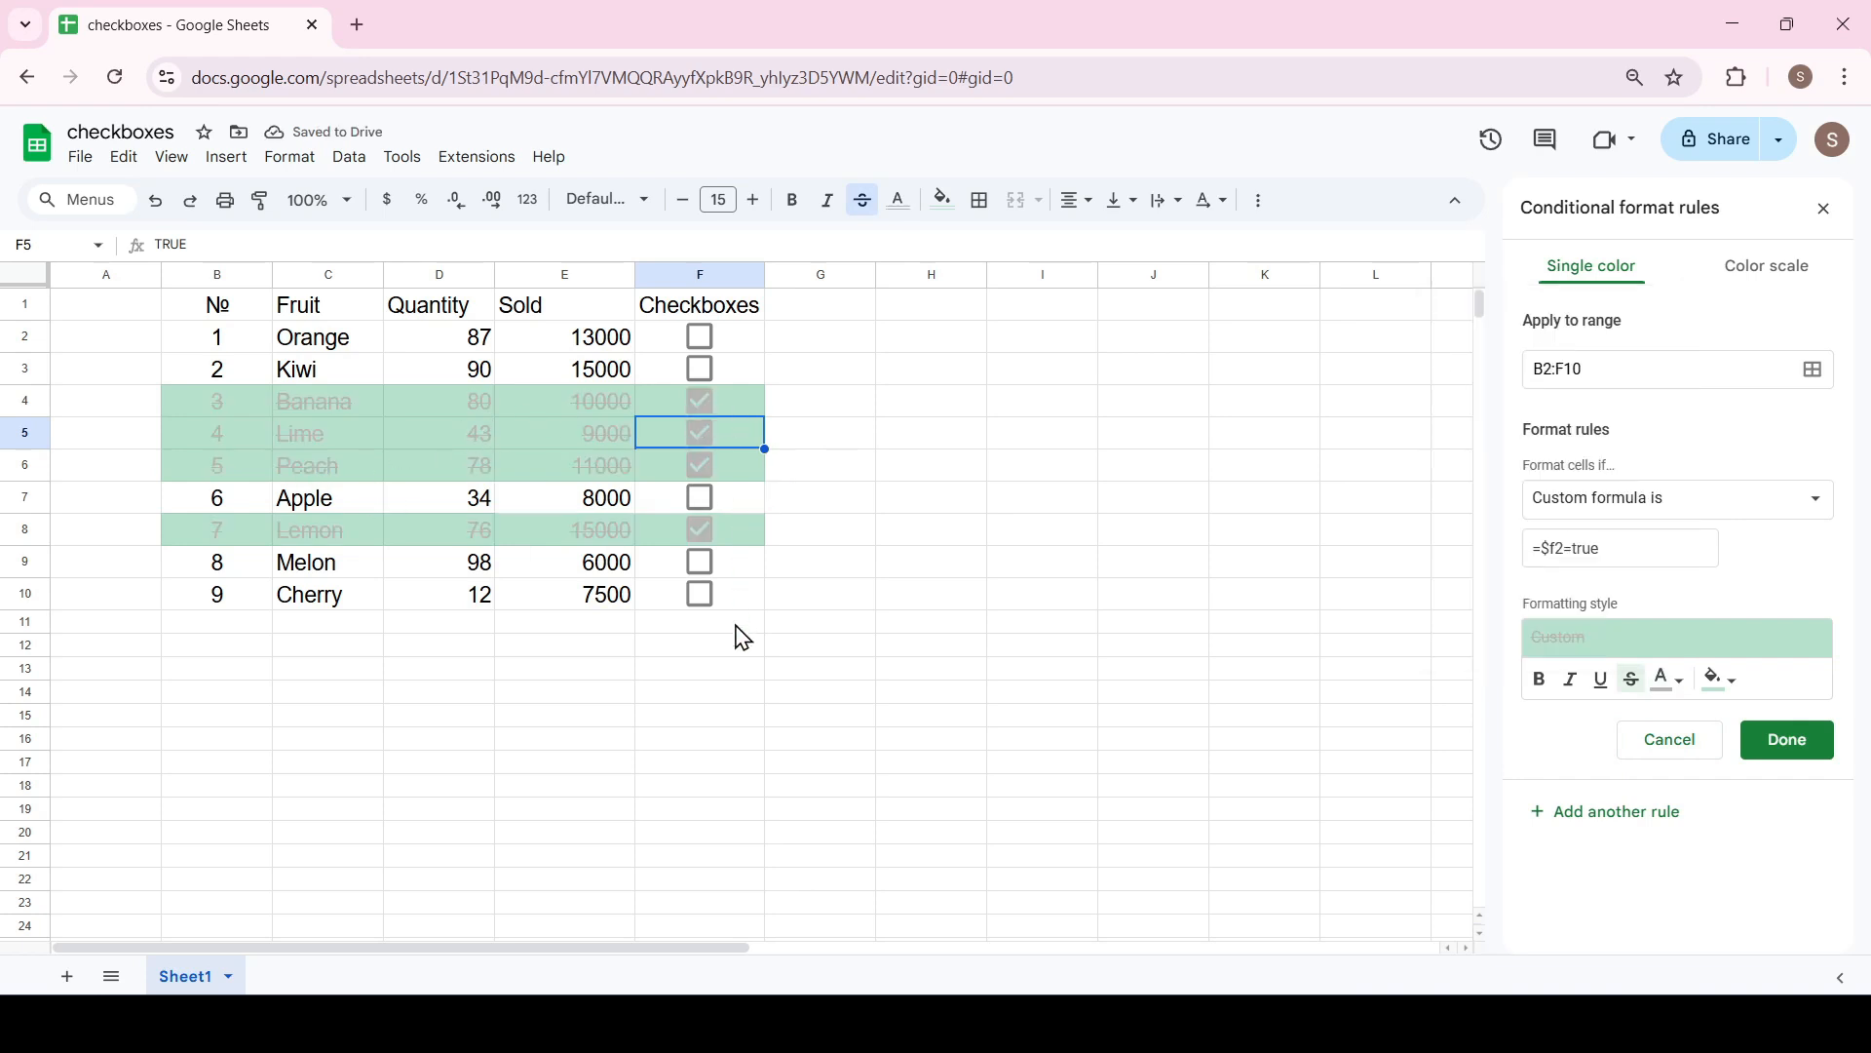
Step: Style the rule with red text and a bright green fill, then save it and close the rule settings
{"action": "left_click", "coordinate": [1673, 680]}
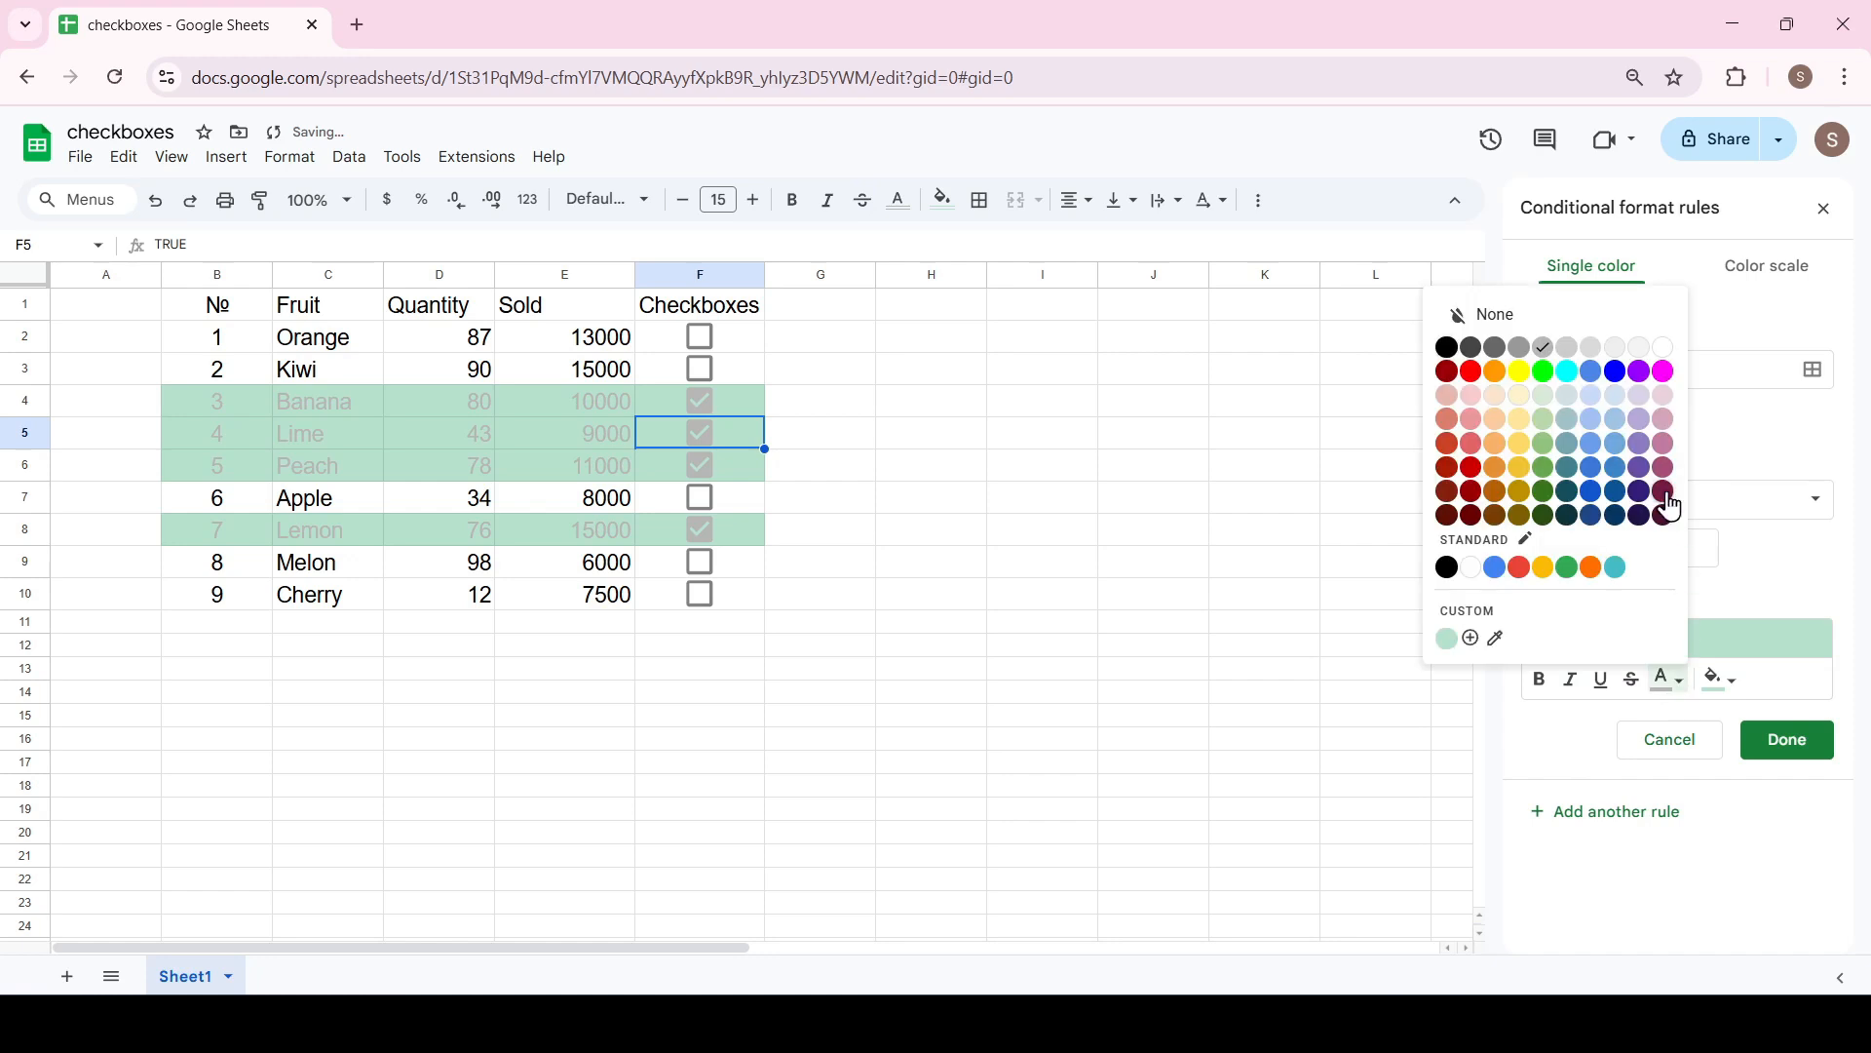
{"action": "left_click", "coordinate": [1471, 371]}
{"action": "left_click", "coordinate": [1730, 680]}
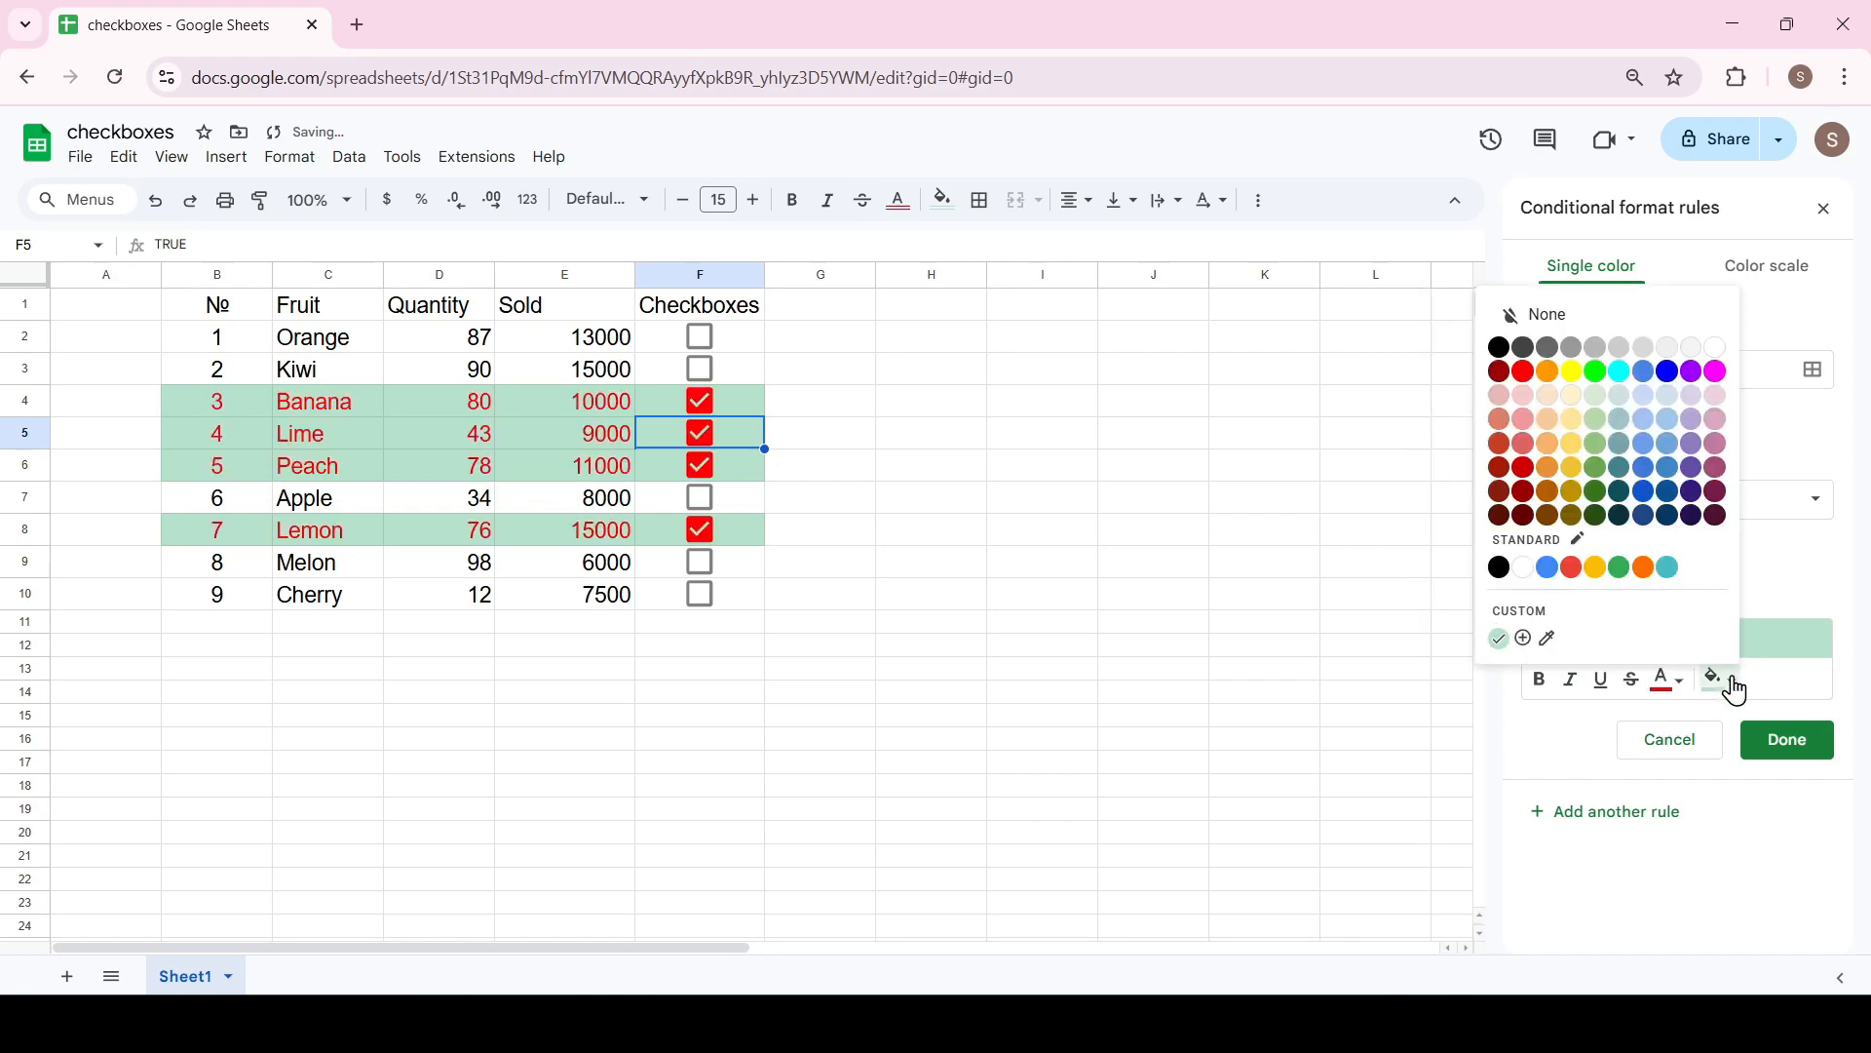
{"action": "left_click", "coordinate": [1598, 373]}
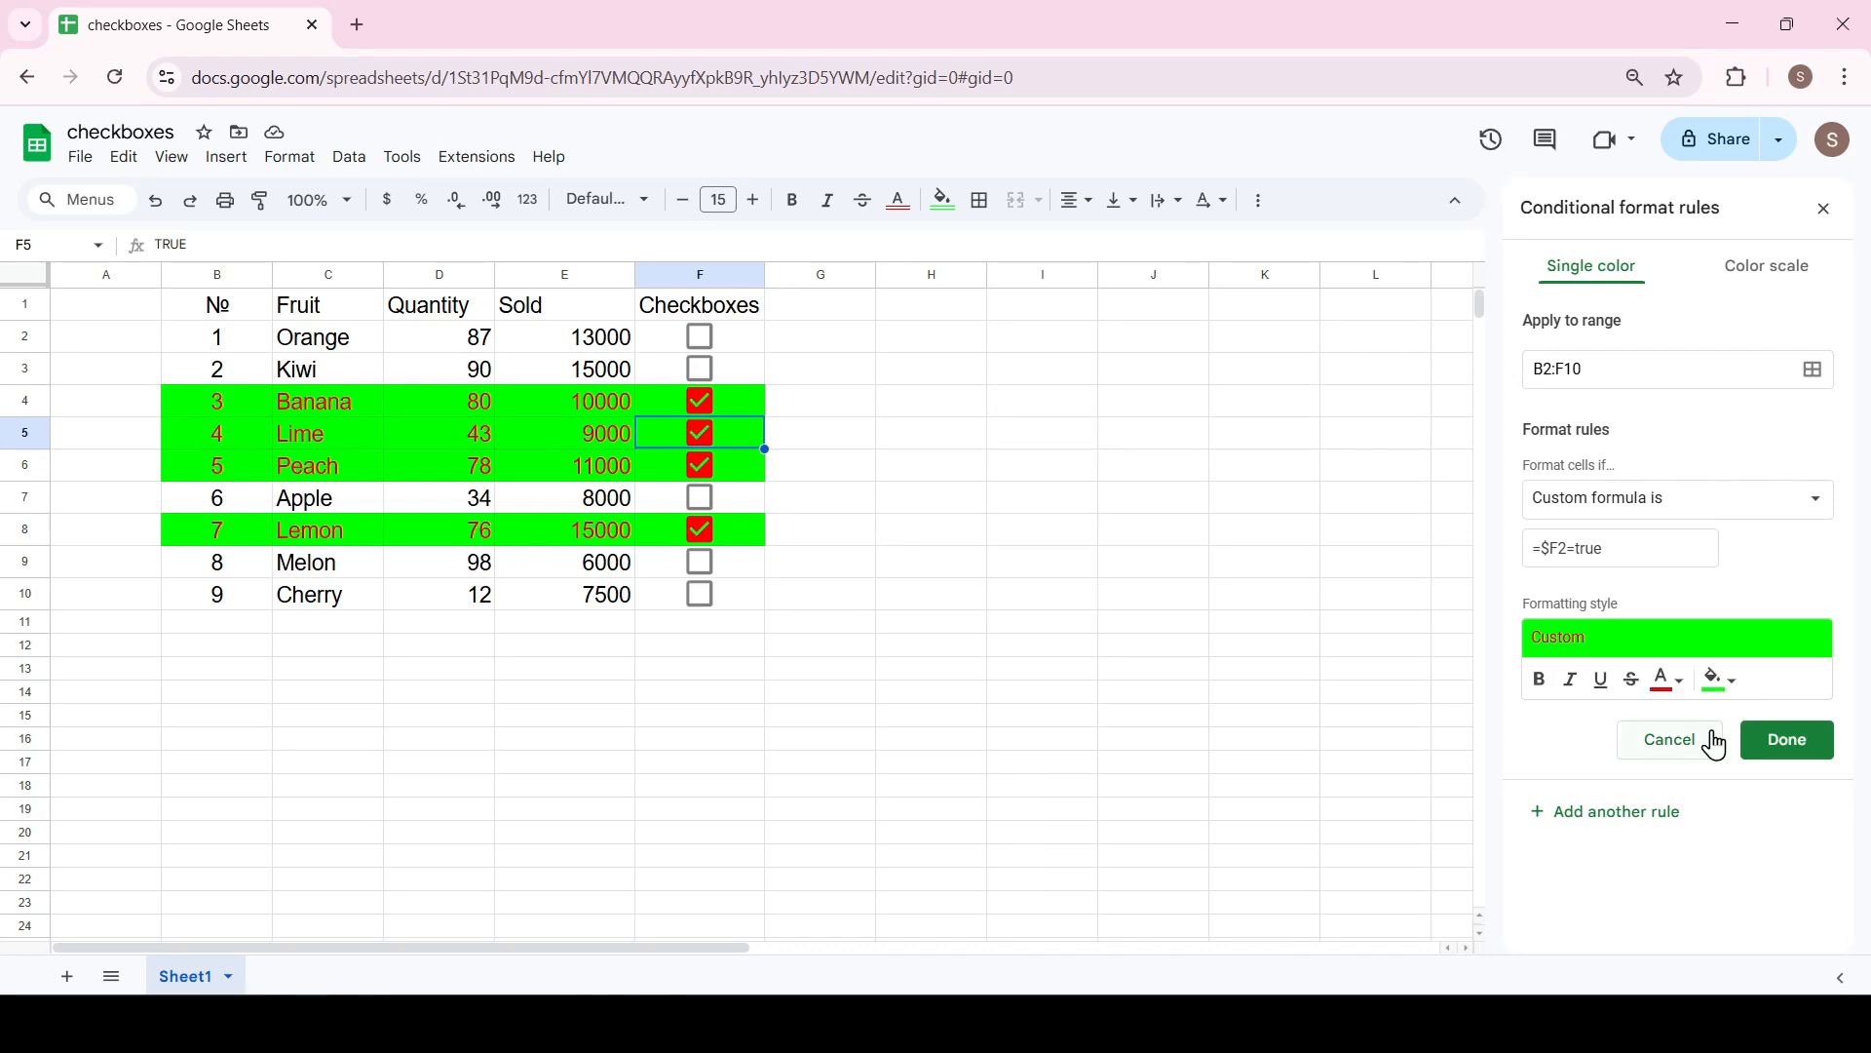
{"action": "left_click", "coordinate": [1787, 738]}
{"action": "left_click", "coordinate": [1825, 208]}
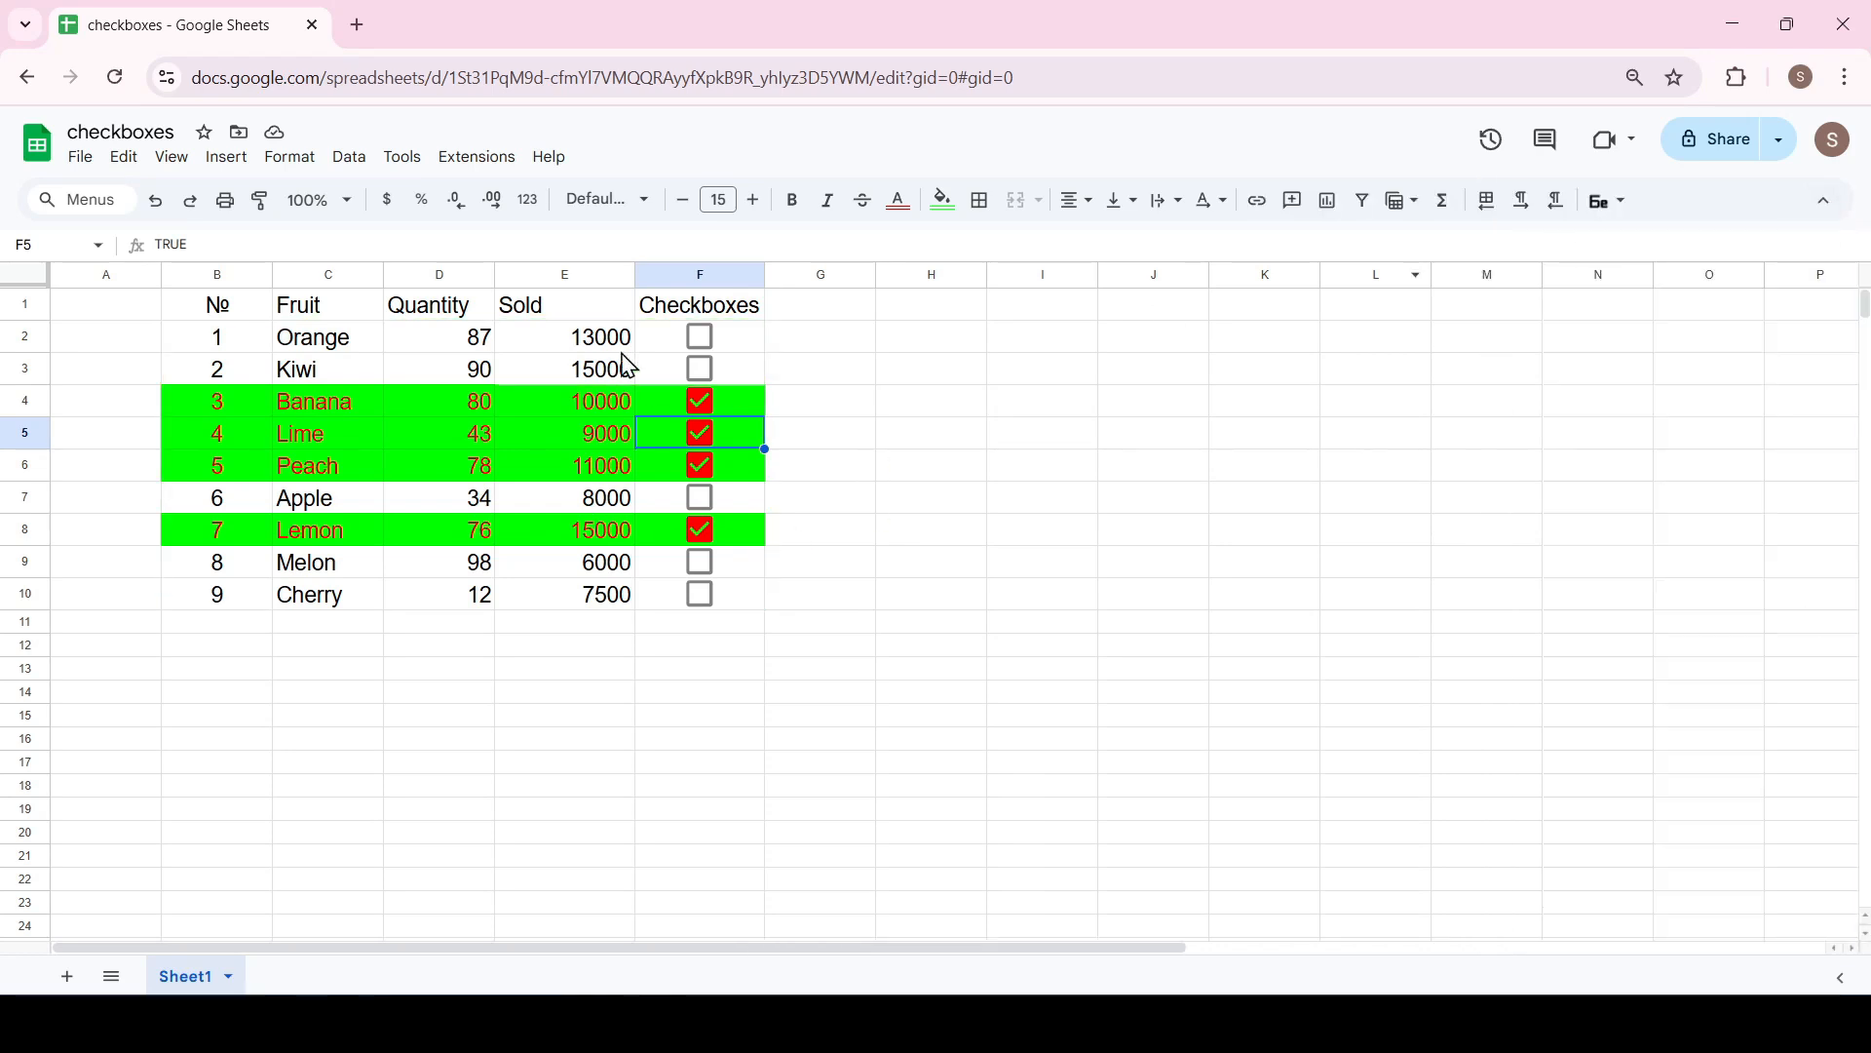
Step: Enter the label "total sales" in cell H3
{"action": "left_click_drag", "start_coordinate": [547, 351], "coordinate": [645, 635]}
{"action": "left_click", "coordinate": [926, 375]}
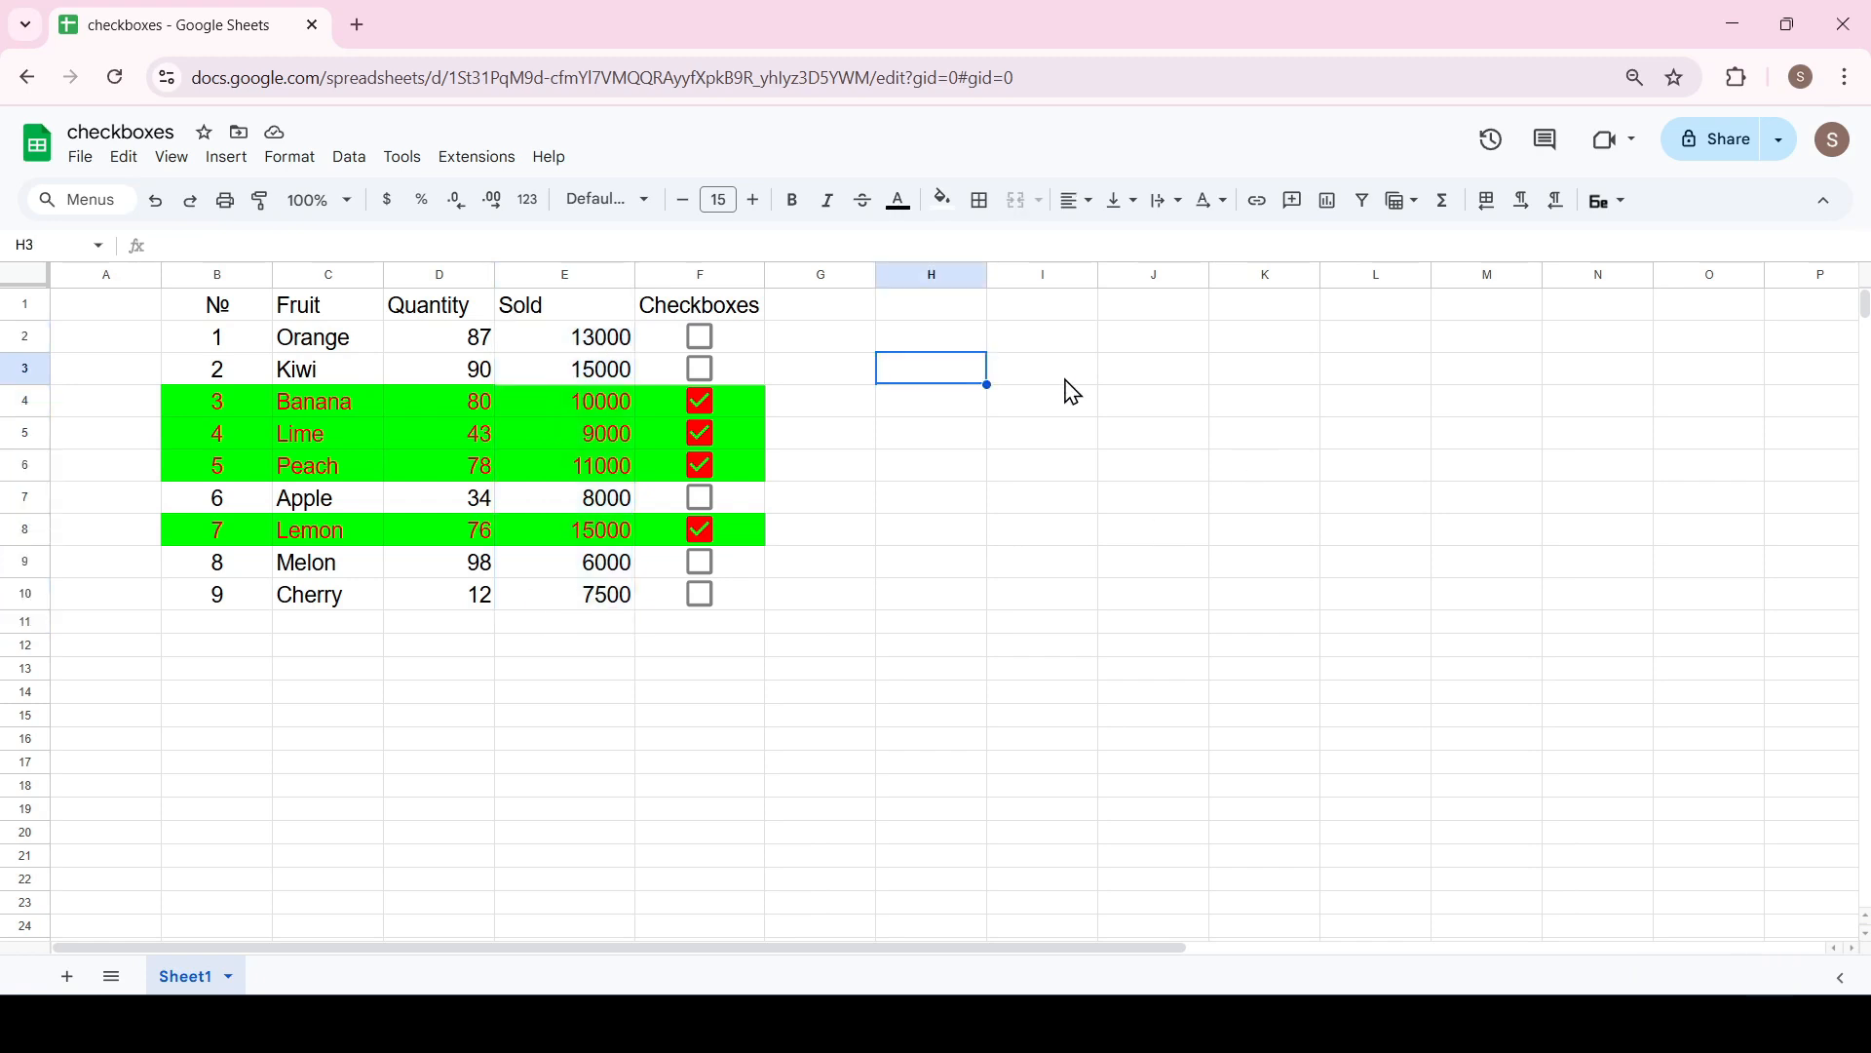
{"action": "type", "text": "total sales"}
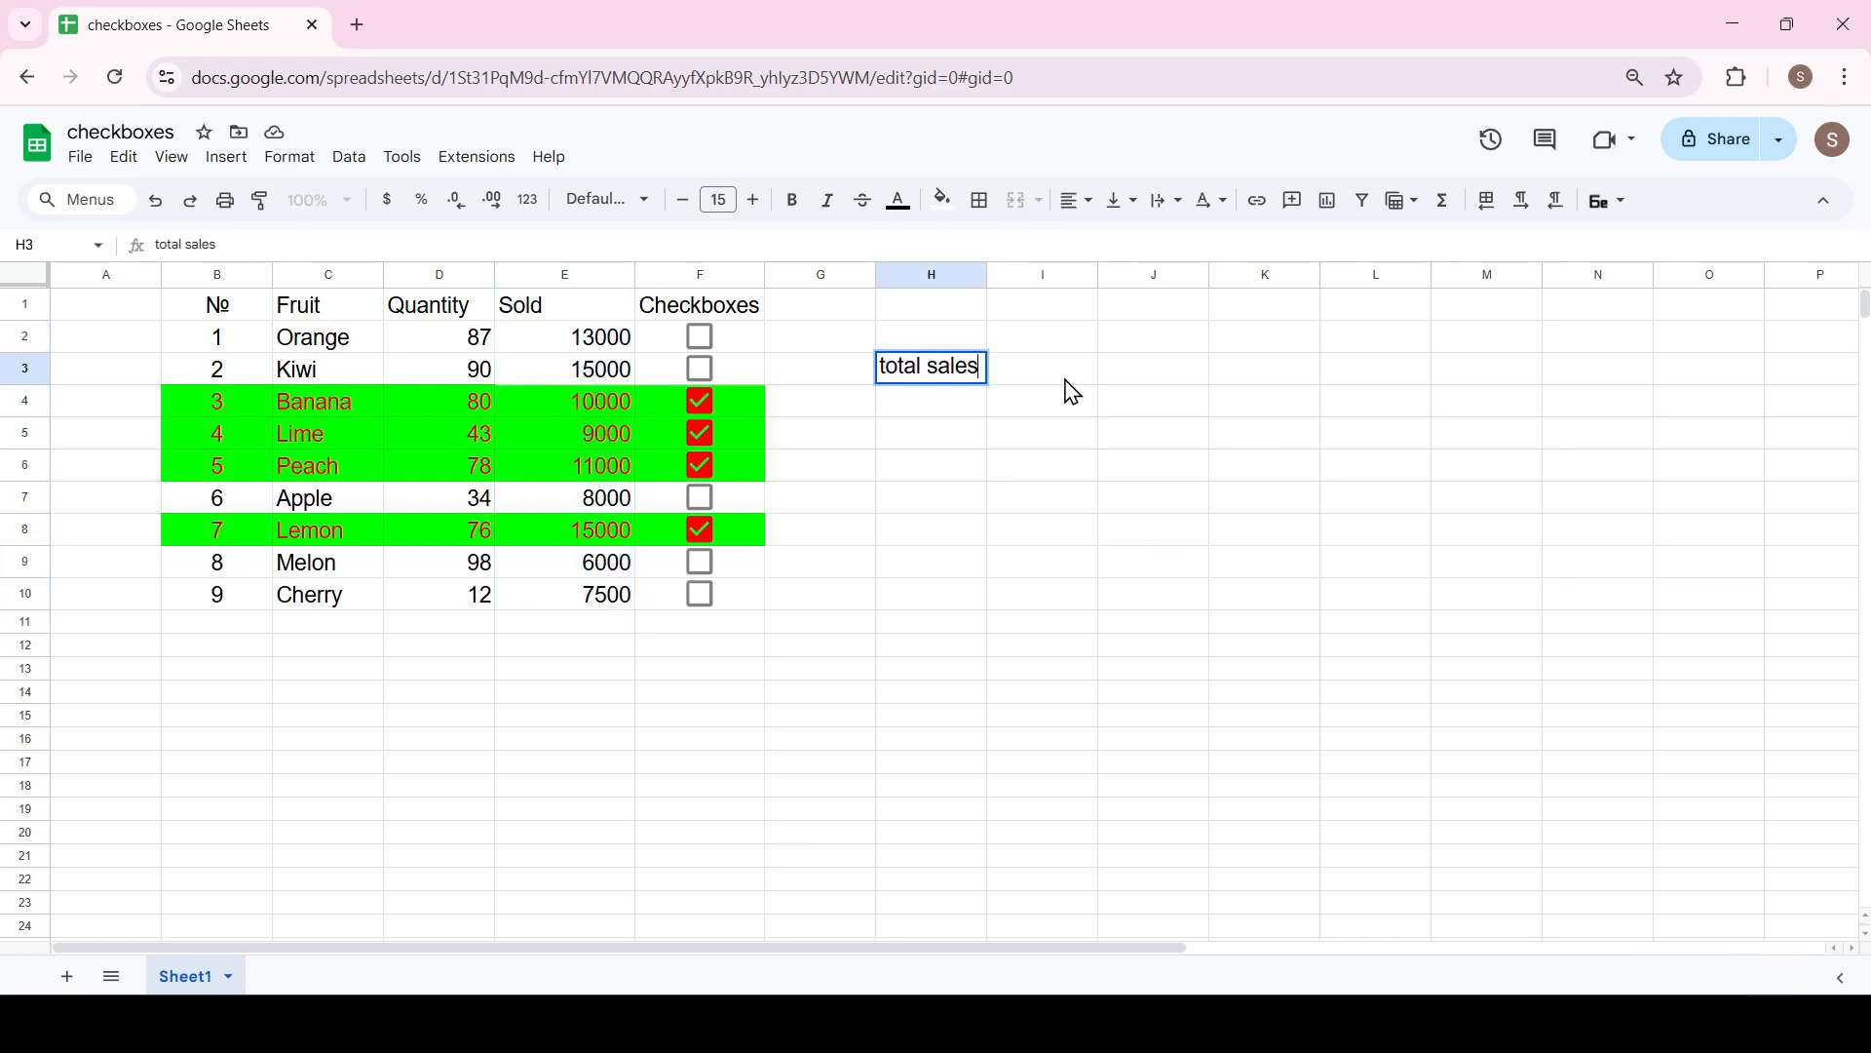
Step: Enter a SUMIF formula in I3 that sums column E where column F is true: =SUMIF(F:F,true,E:E)
{"action": "left_click", "coordinate": [1066, 379]}
{"action": "type", "text": "=sumi"}
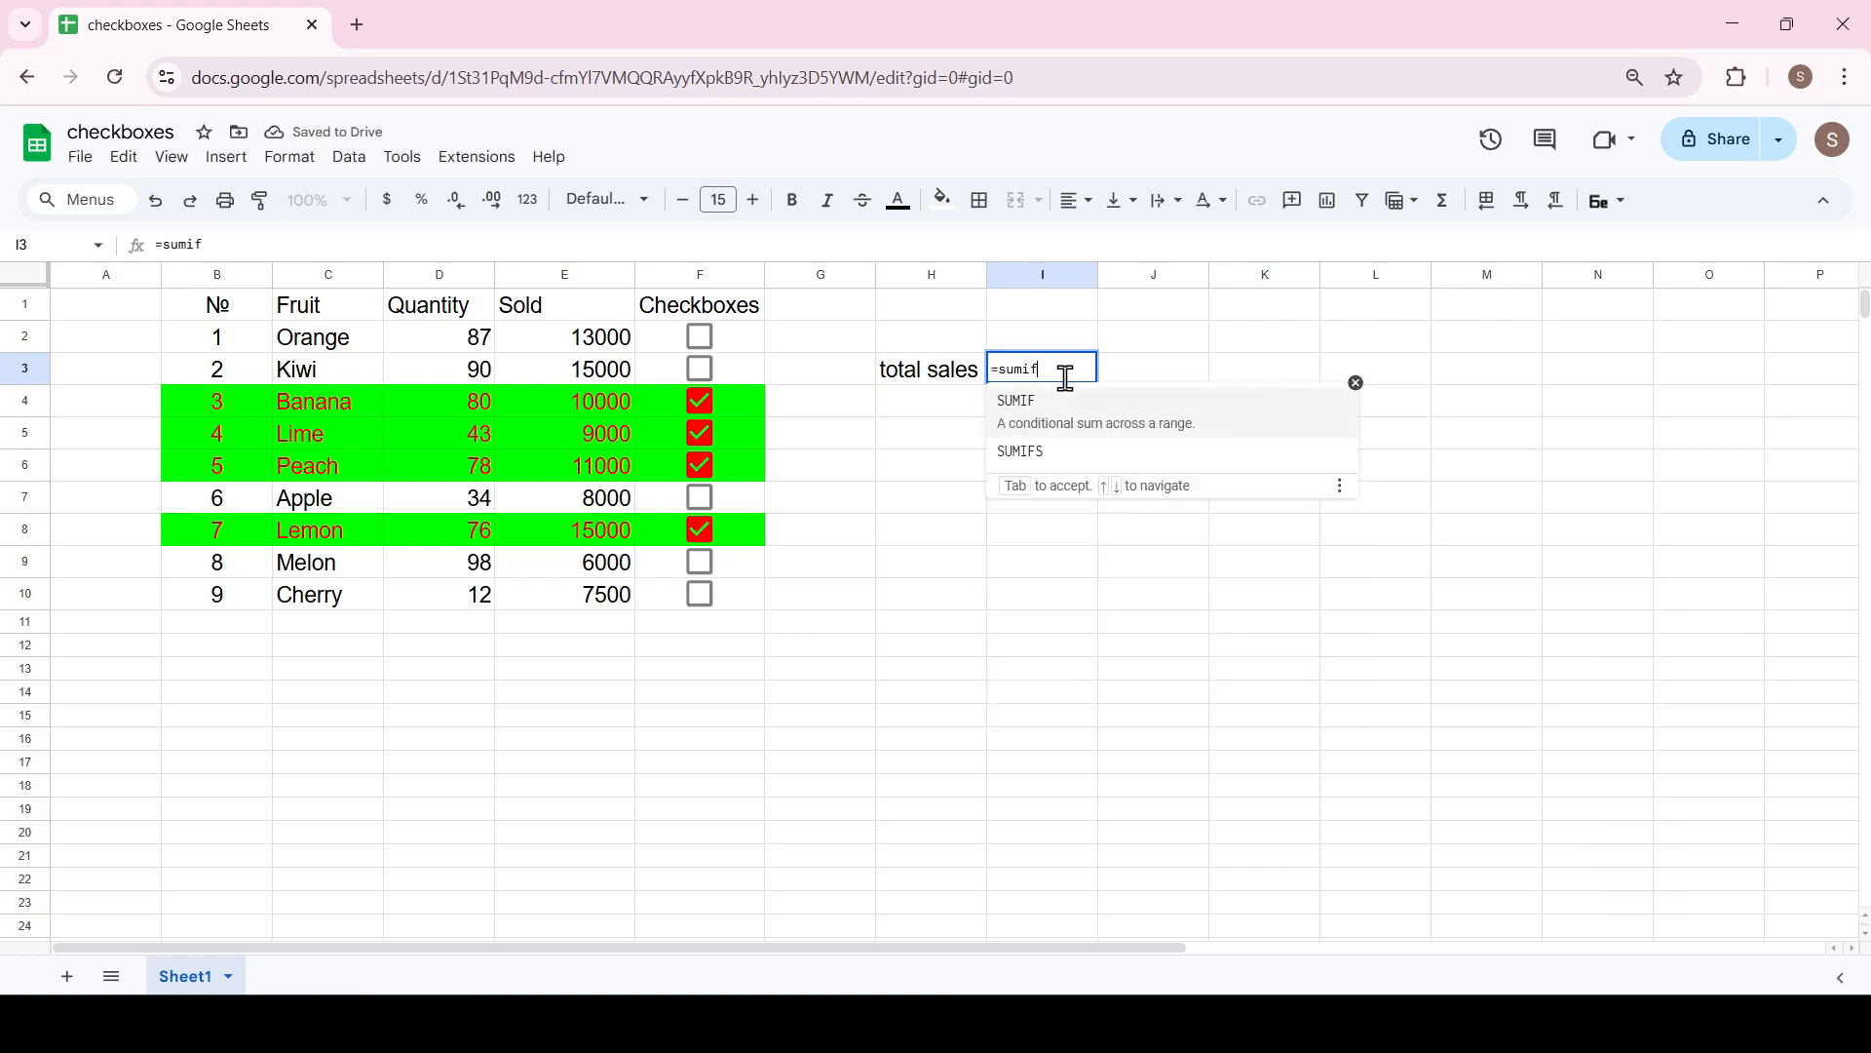
{"action": "type", "text": "f"}
{"action": "key", "text": "Tab"}
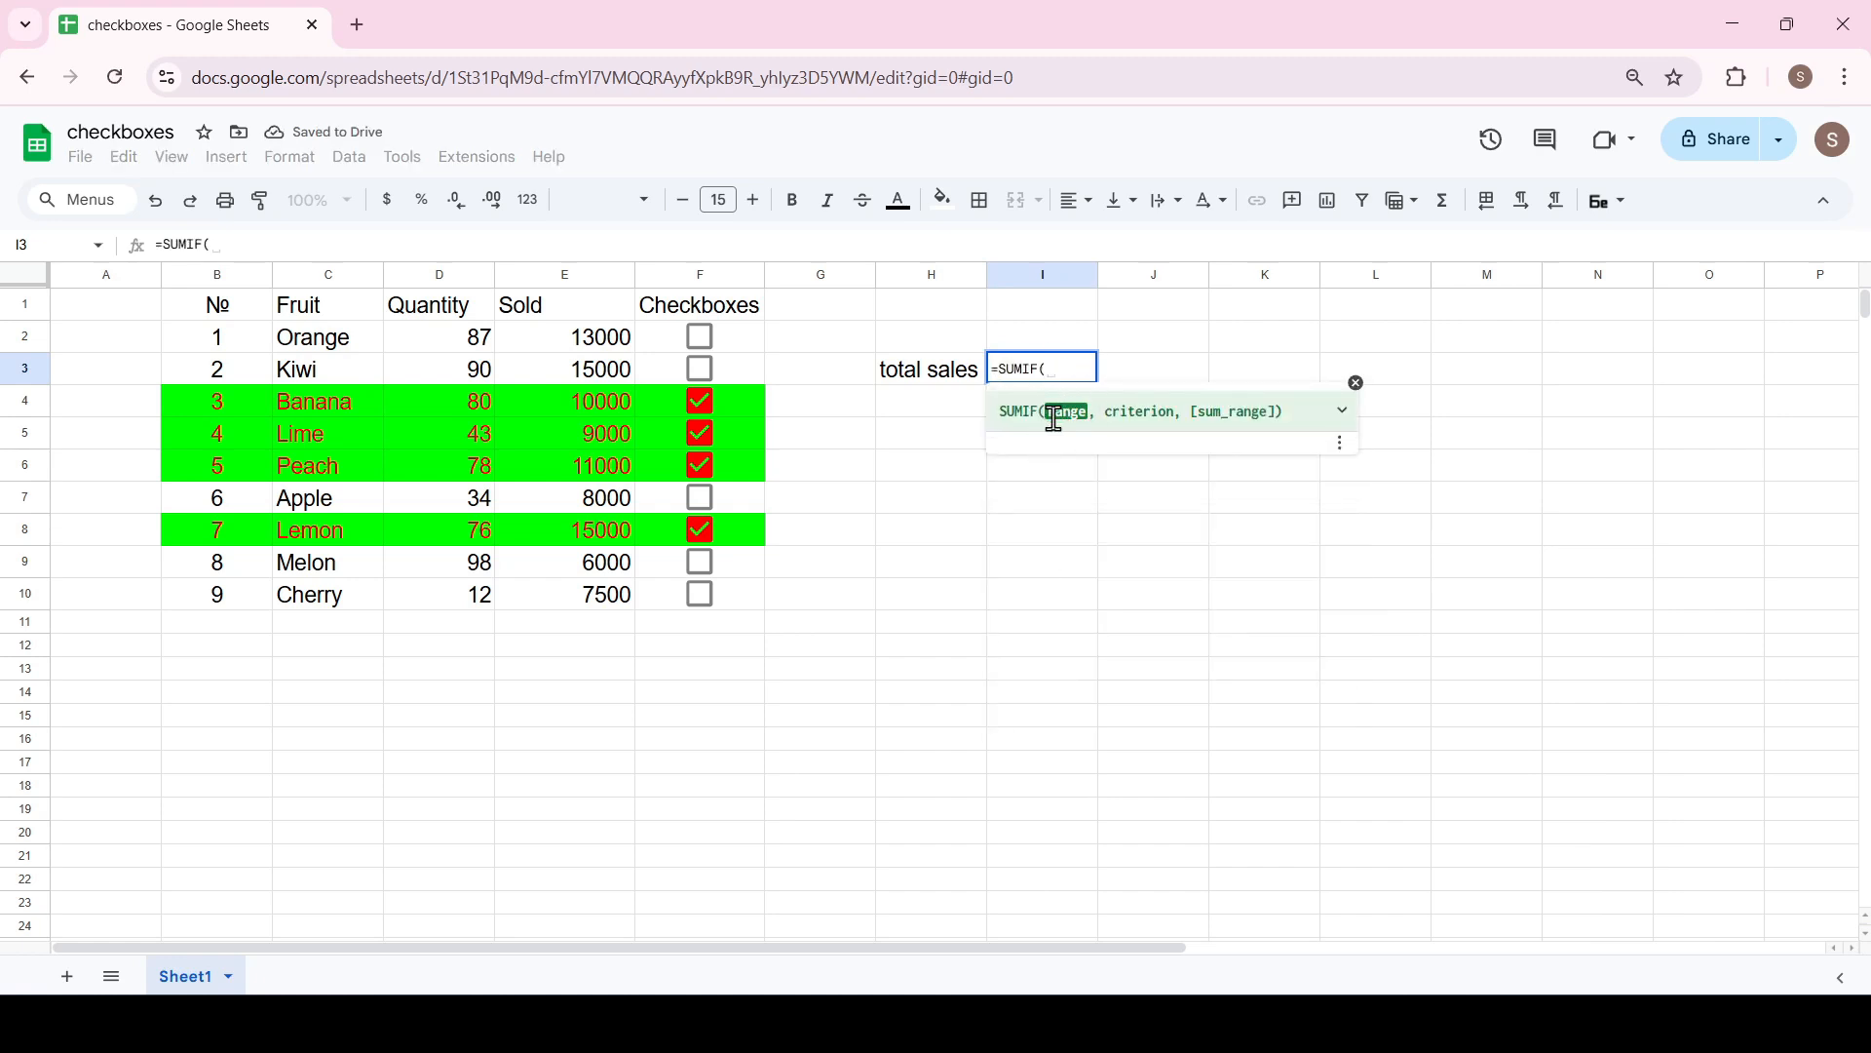
{"action": "left_click", "coordinate": [718, 281]}
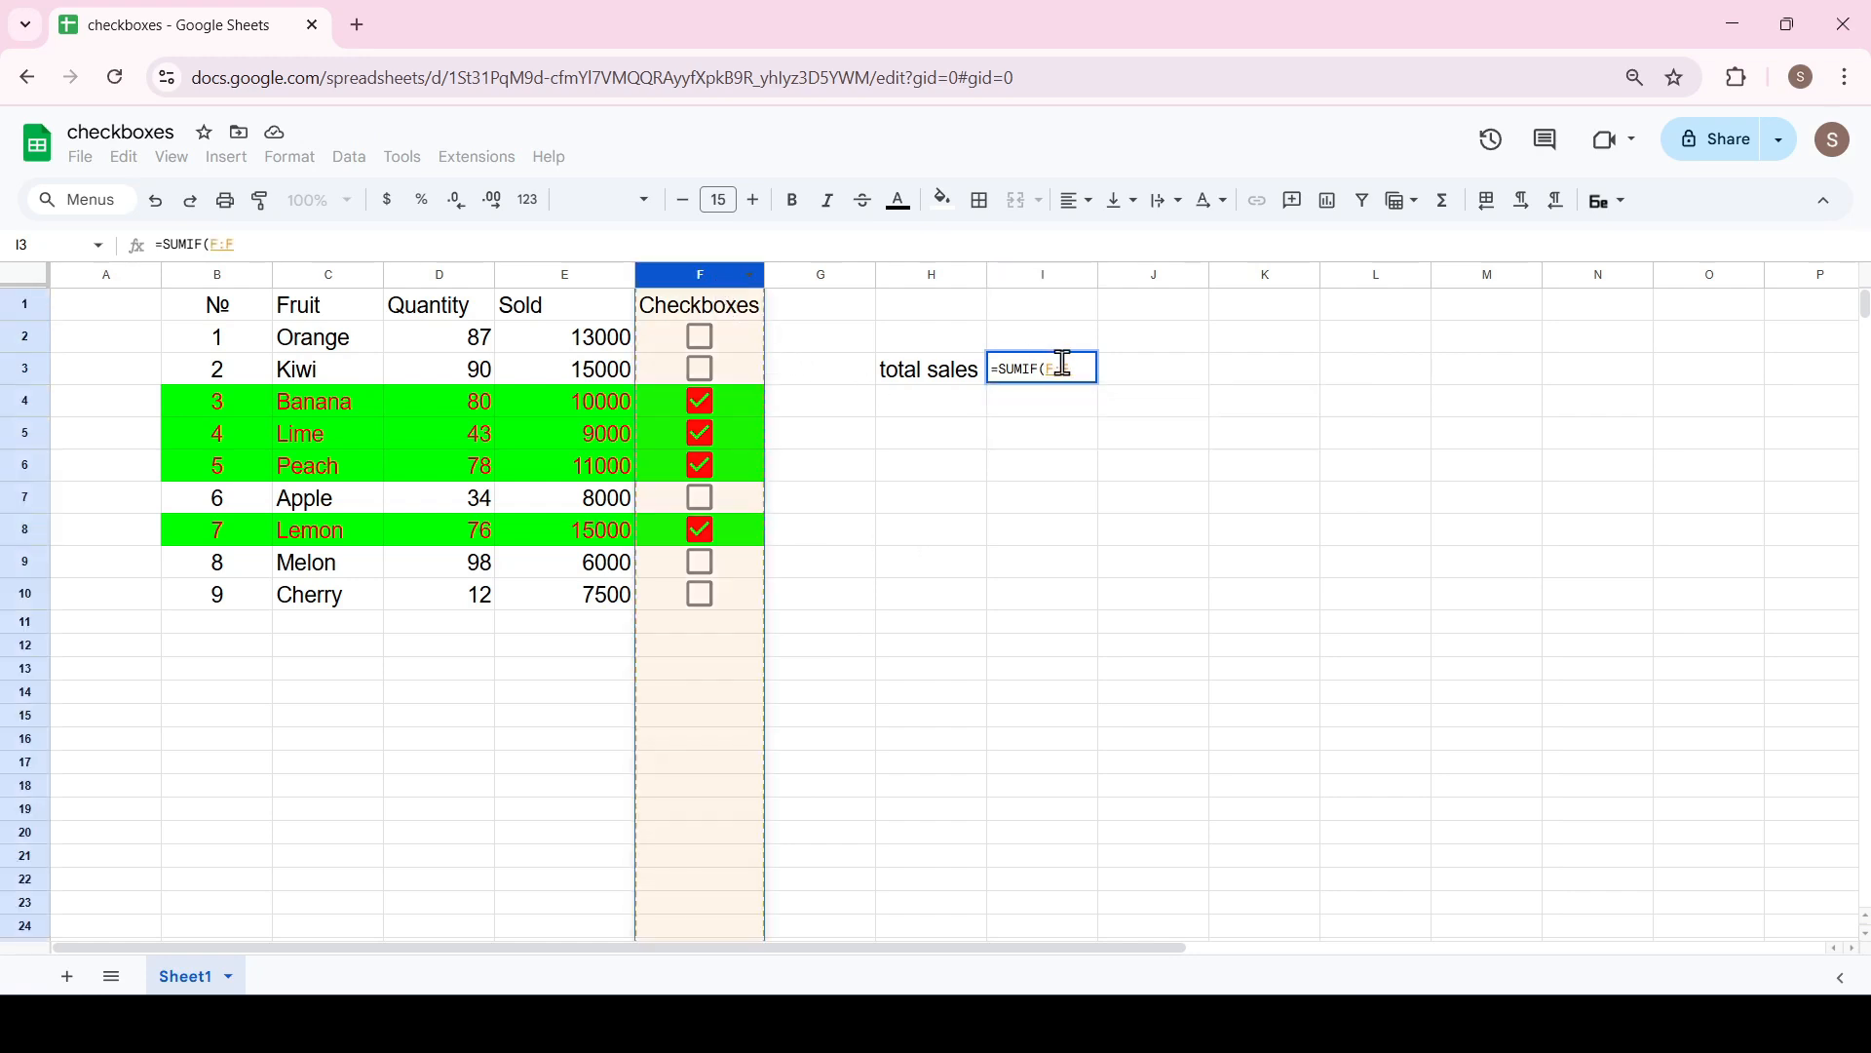
{"action": "type", "text": ","}
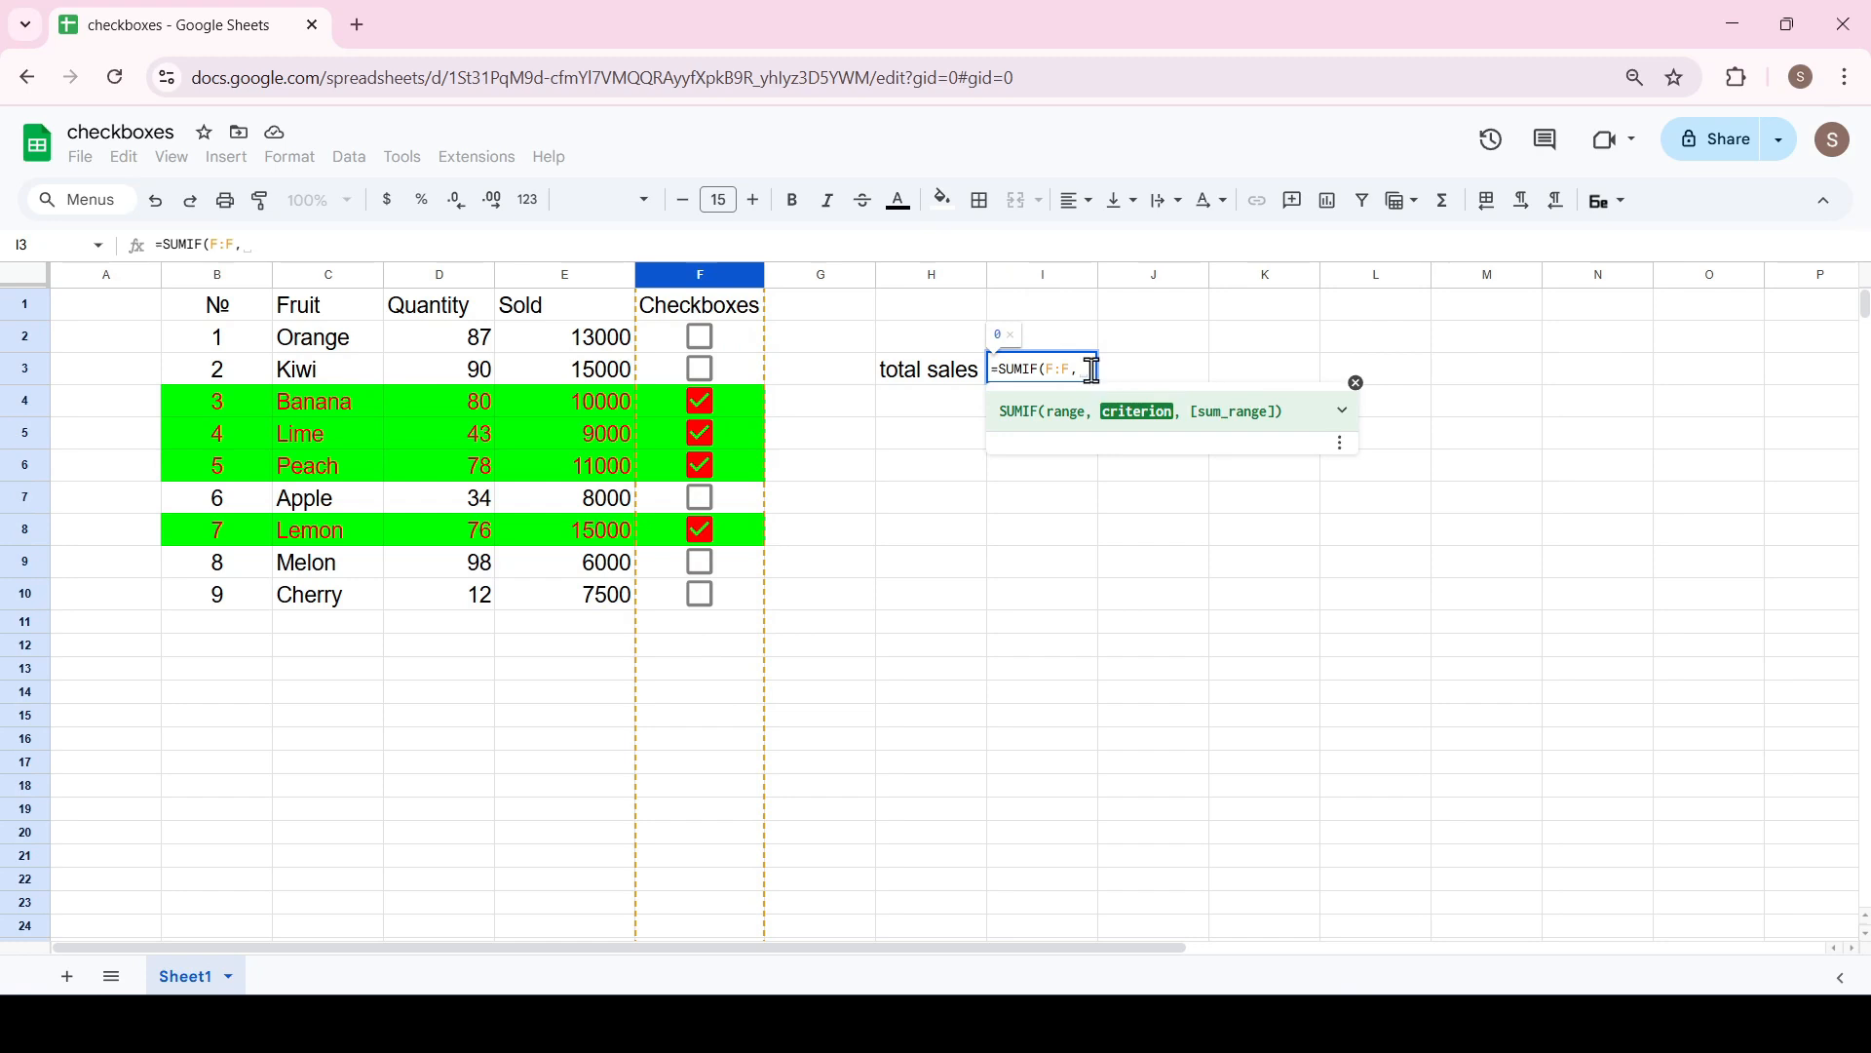
{"action": "type", "text": "true"}
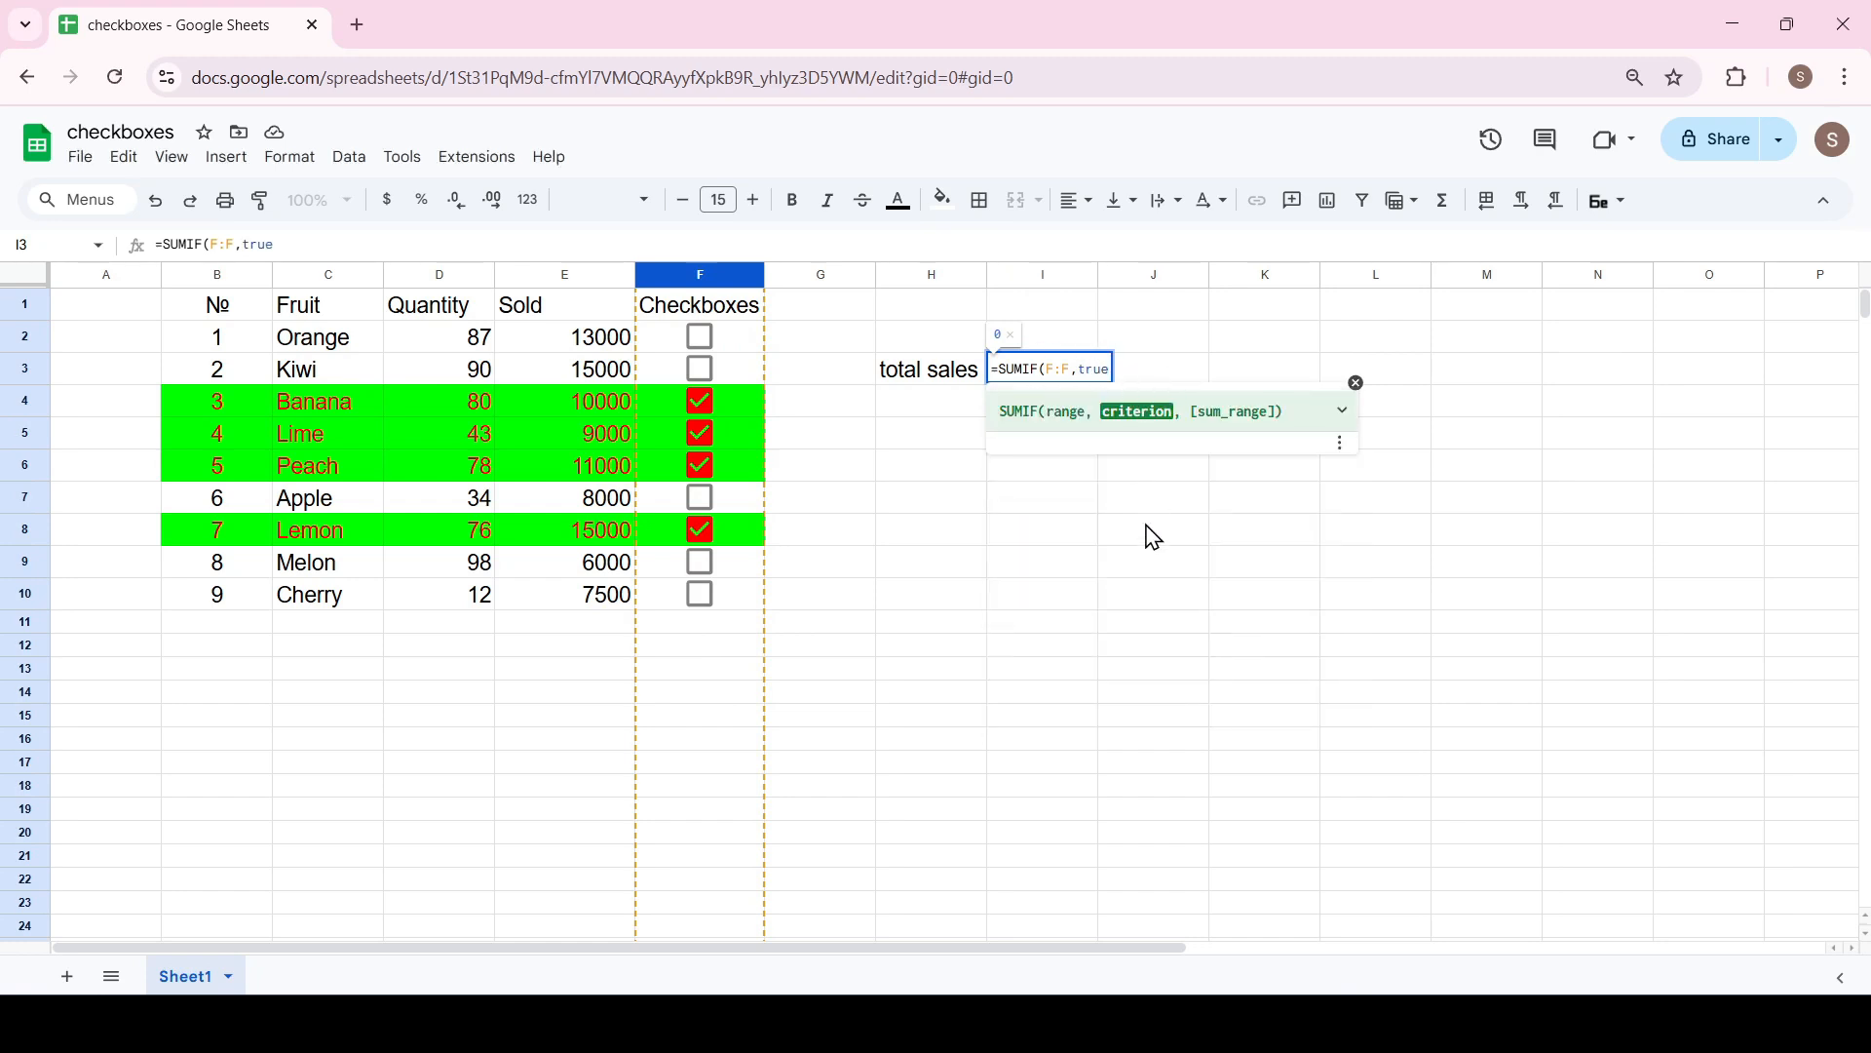
{"action": "type", "text": ","}
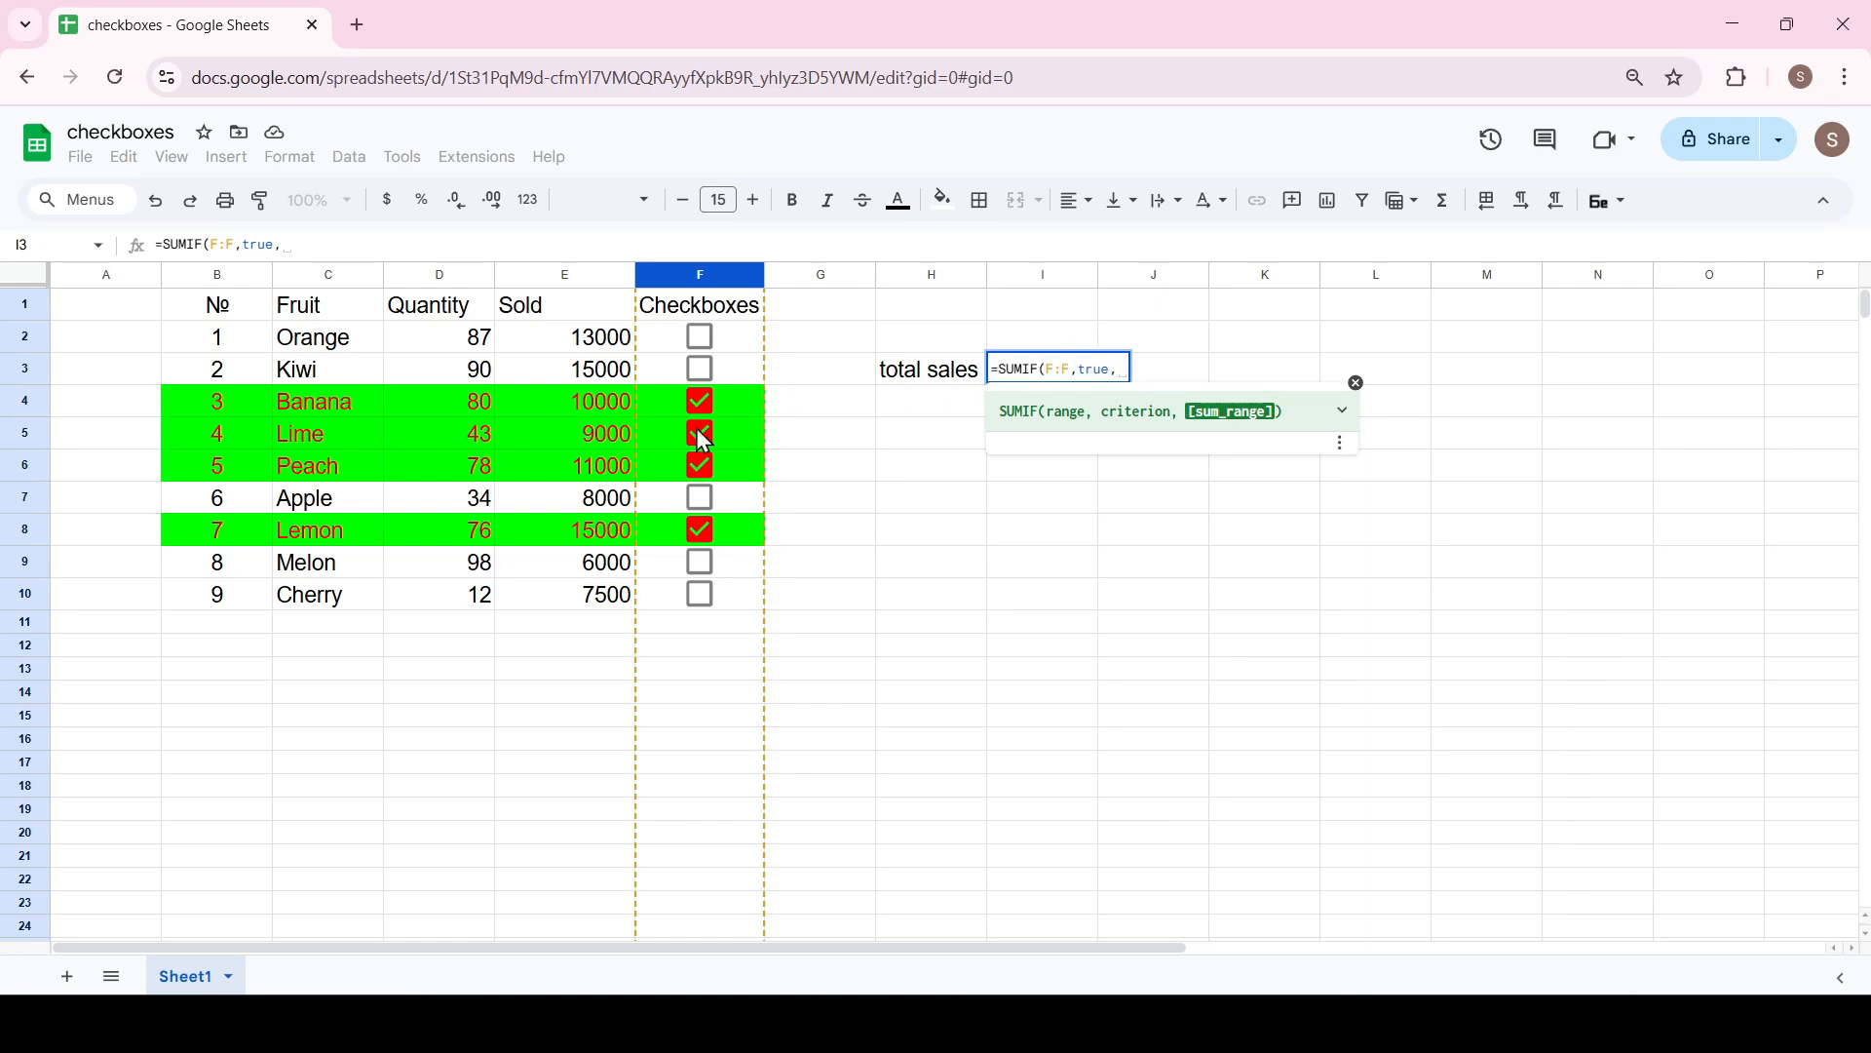
{"action": "left_click", "coordinate": [576, 285]}
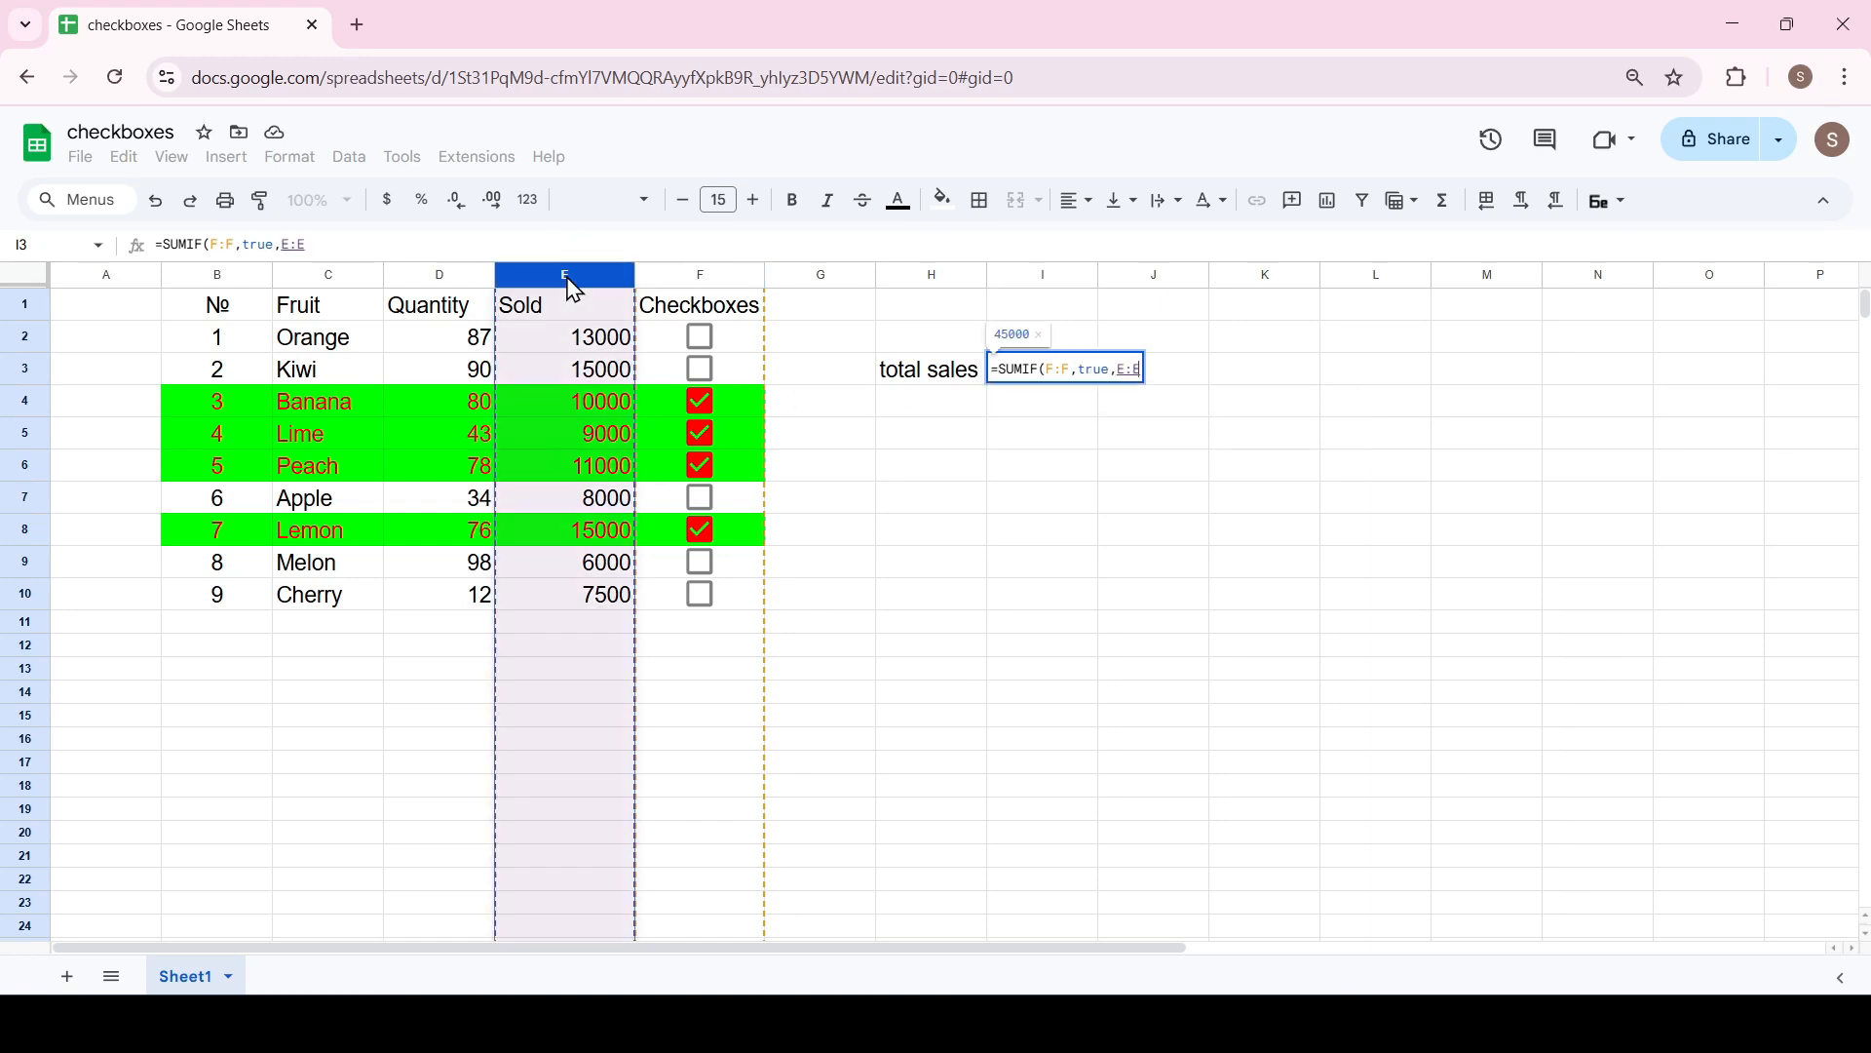
{"action": "key", "text": "Return"}
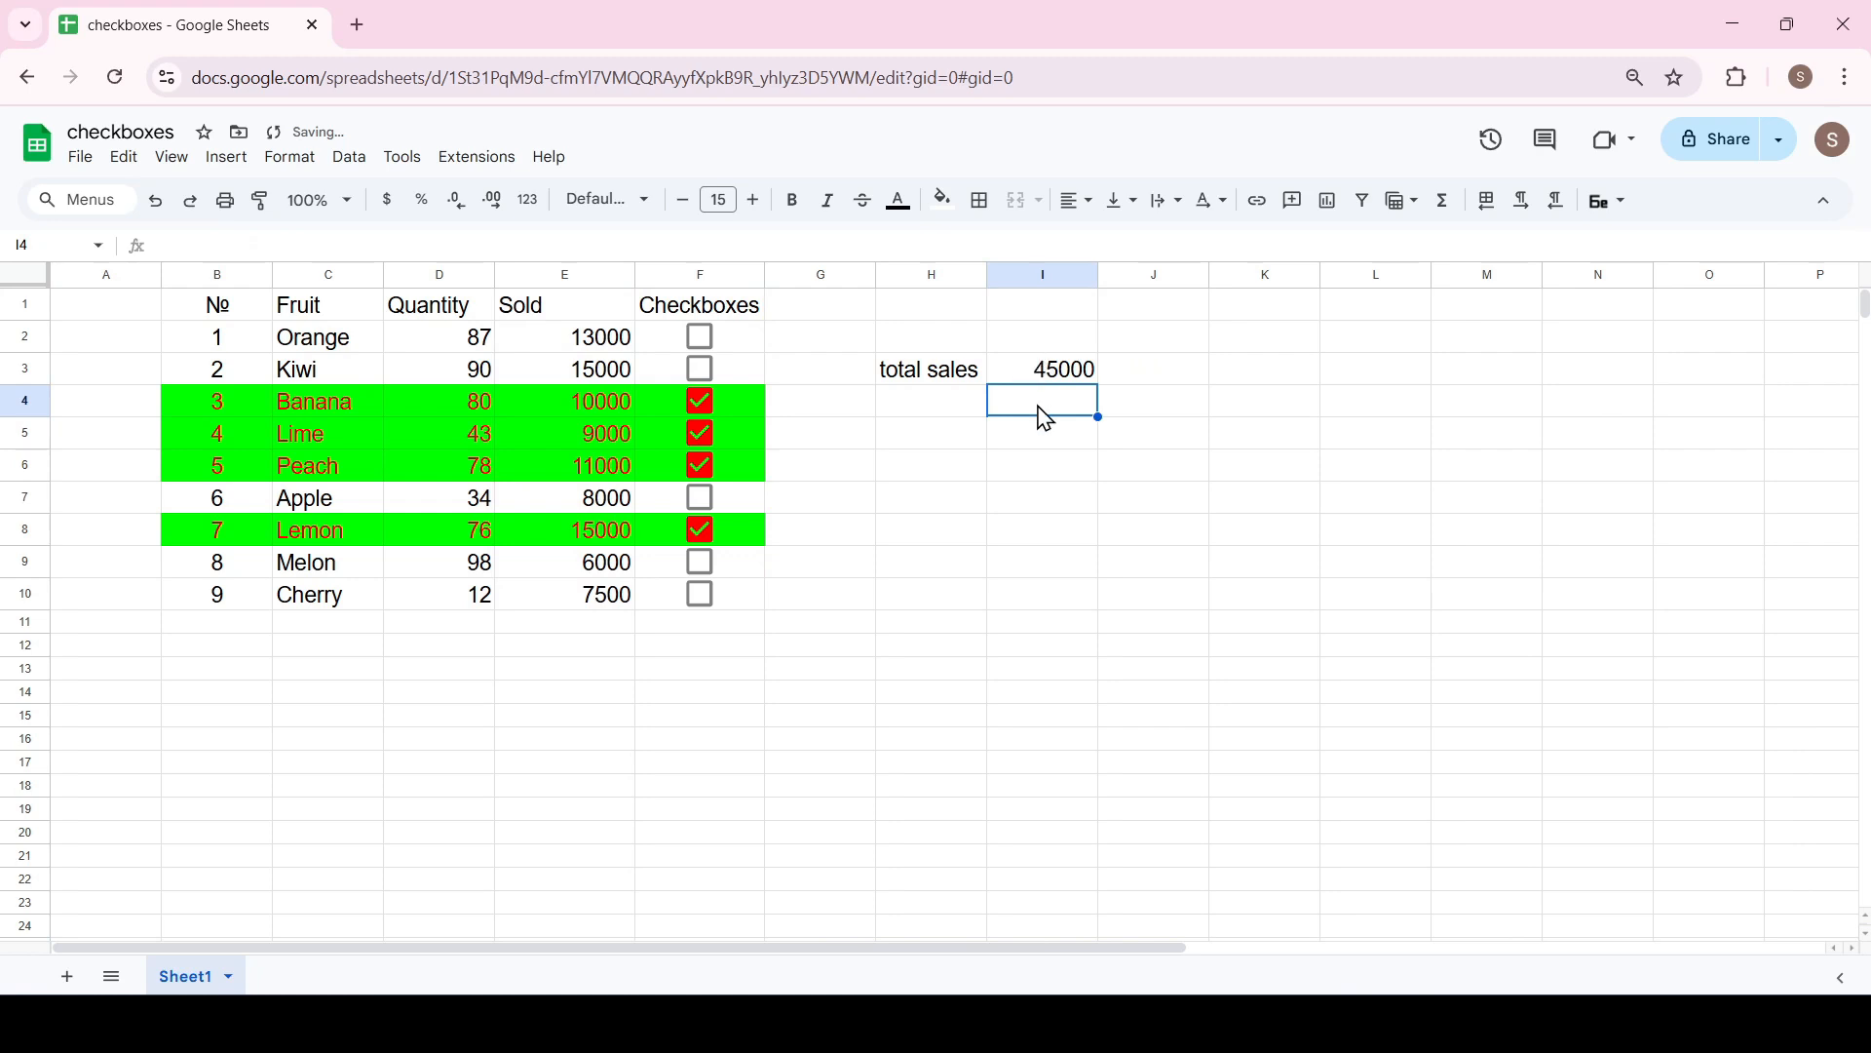
Step: Test the total by toggling the Apple and Melon checkboxes on and off, unticking Lemon, and toggling Peach until it is ticked again
{"action": "left_click", "coordinate": [704, 501]}
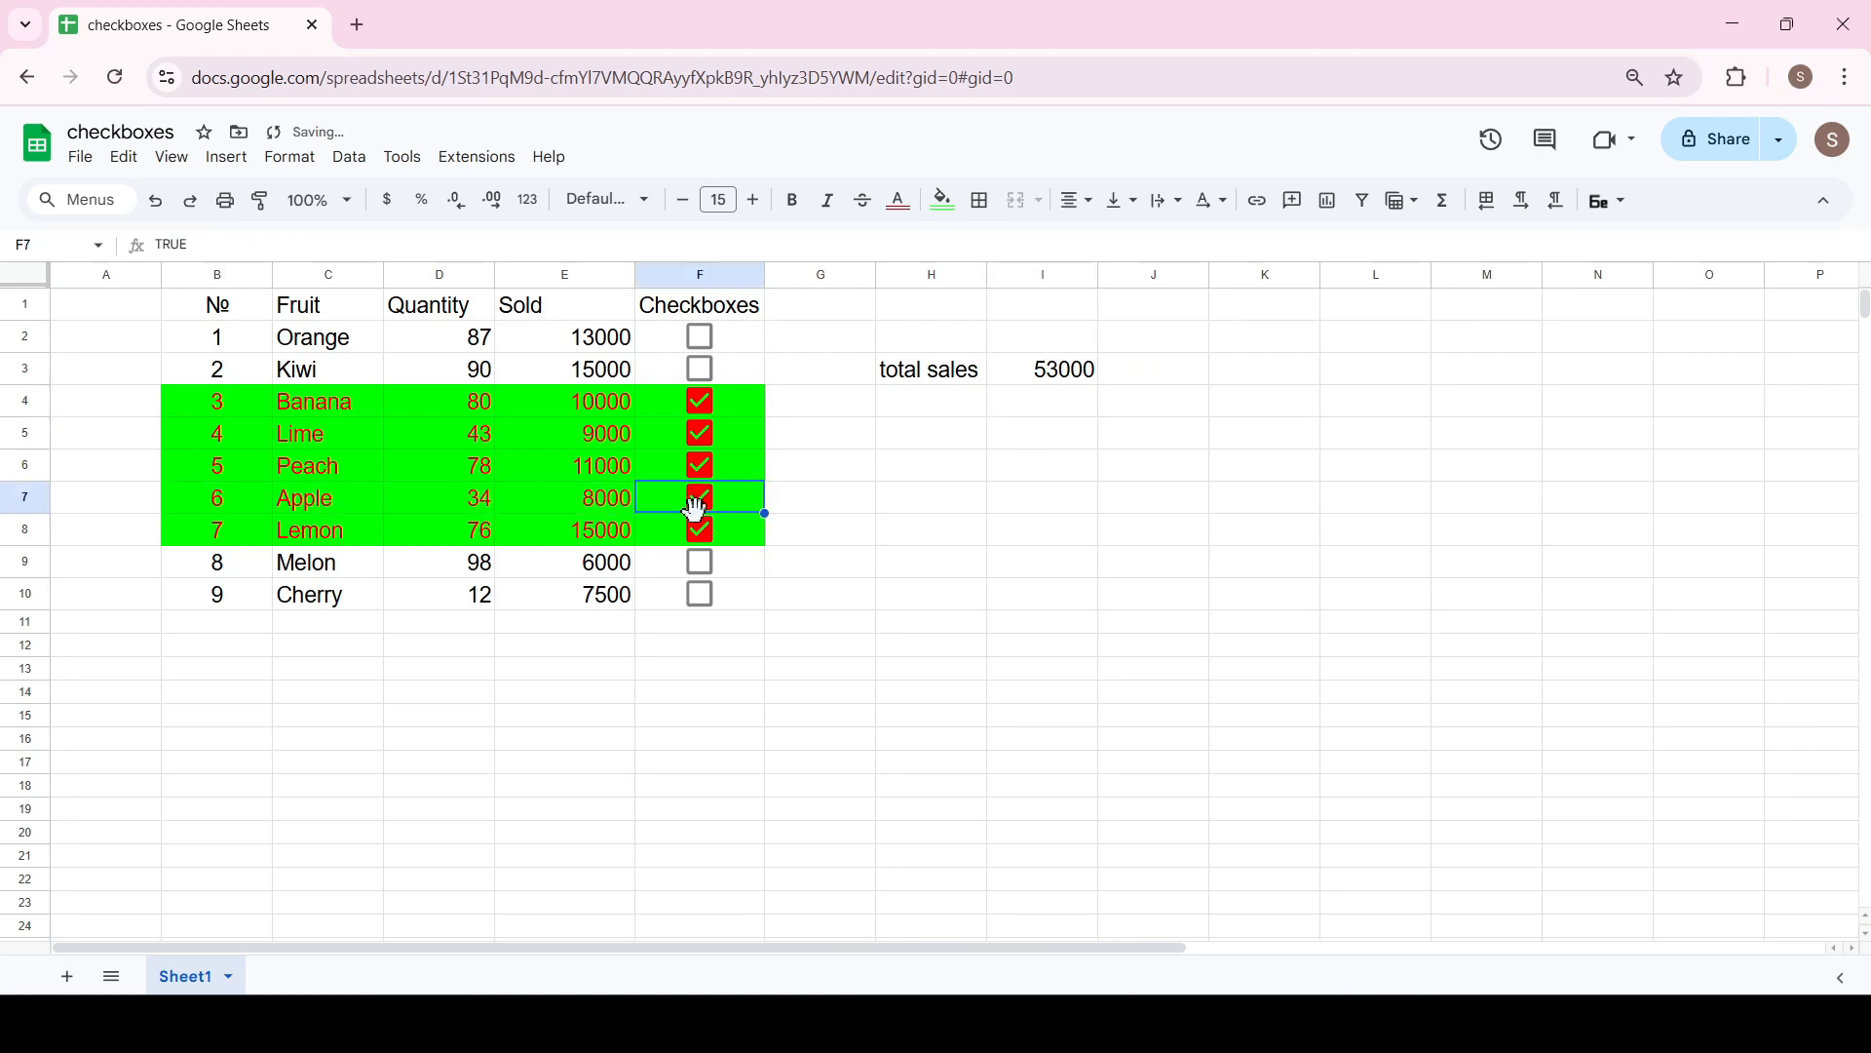
{"action": "left_click", "coordinate": [702, 565]}
{"action": "left_click", "coordinate": [703, 531]}
{"action": "left_click", "coordinate": [704, 499]}
{"action": "left_click", "coordinate": [703, 468]}
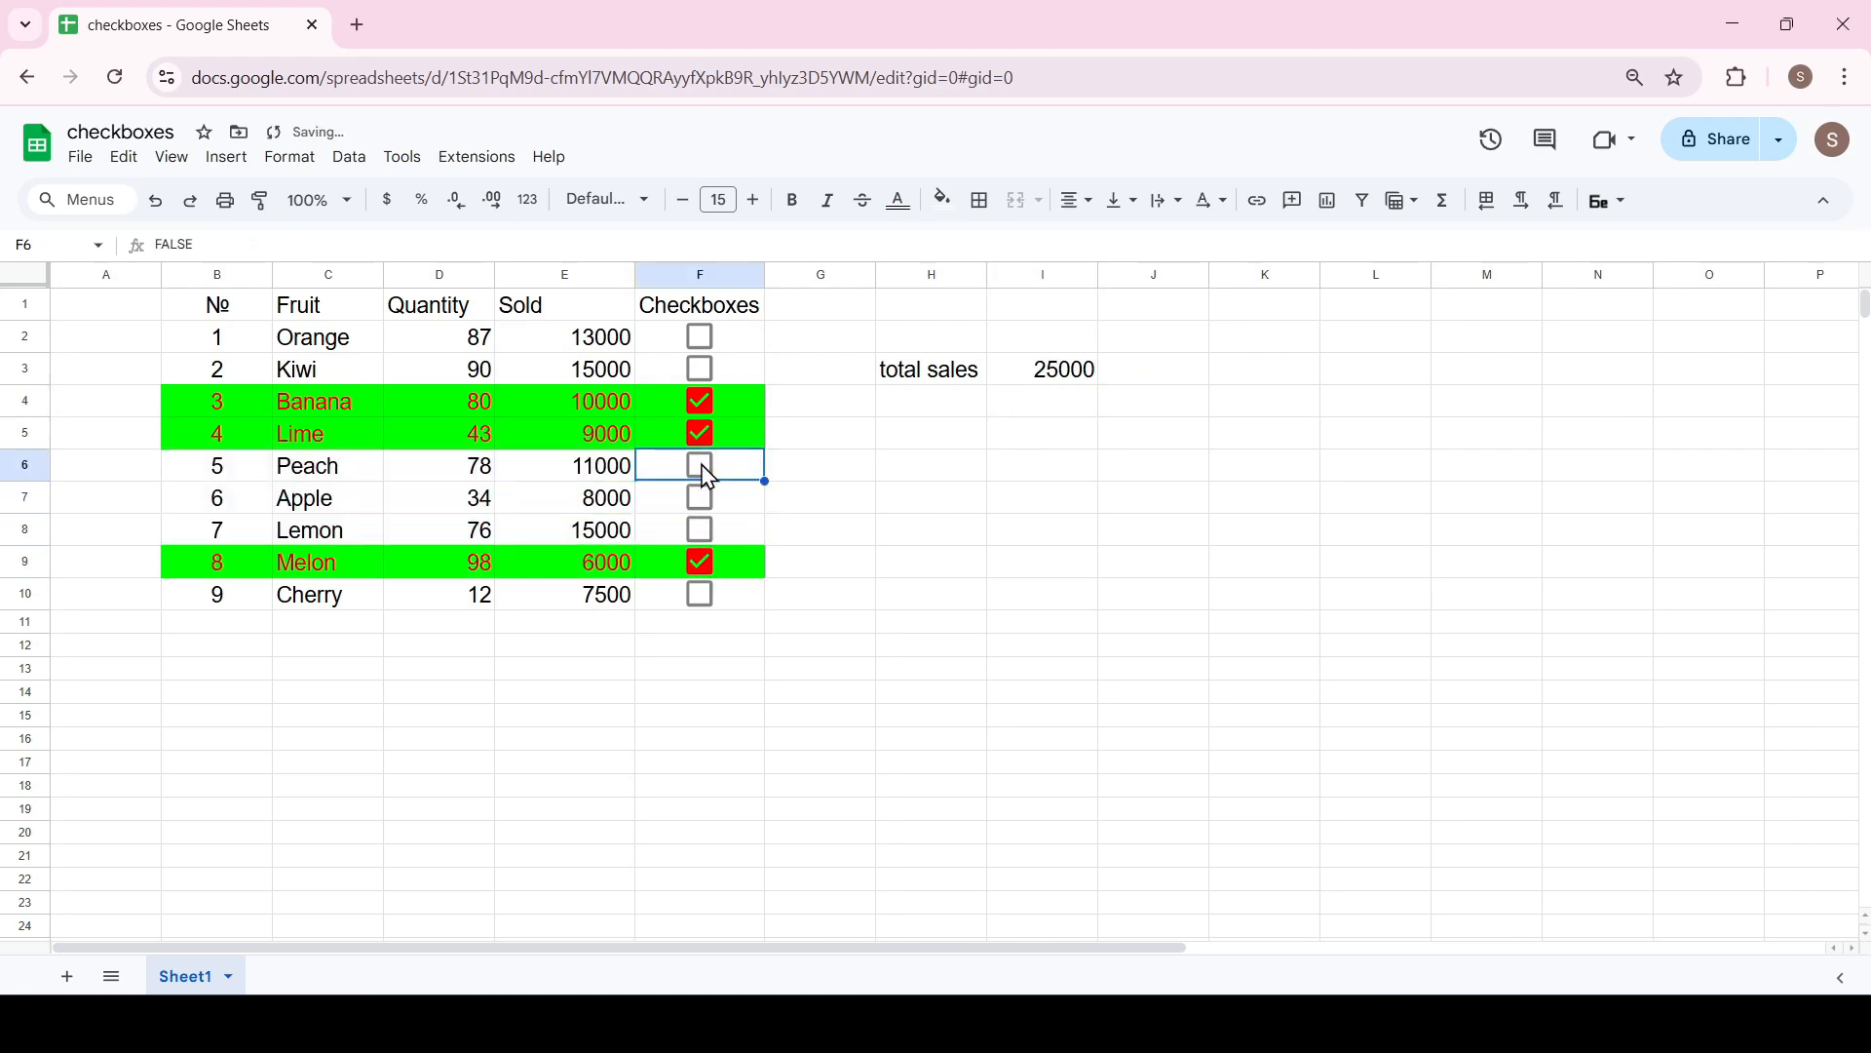
{"action": "left_click", "coordinate": [702, 566]}
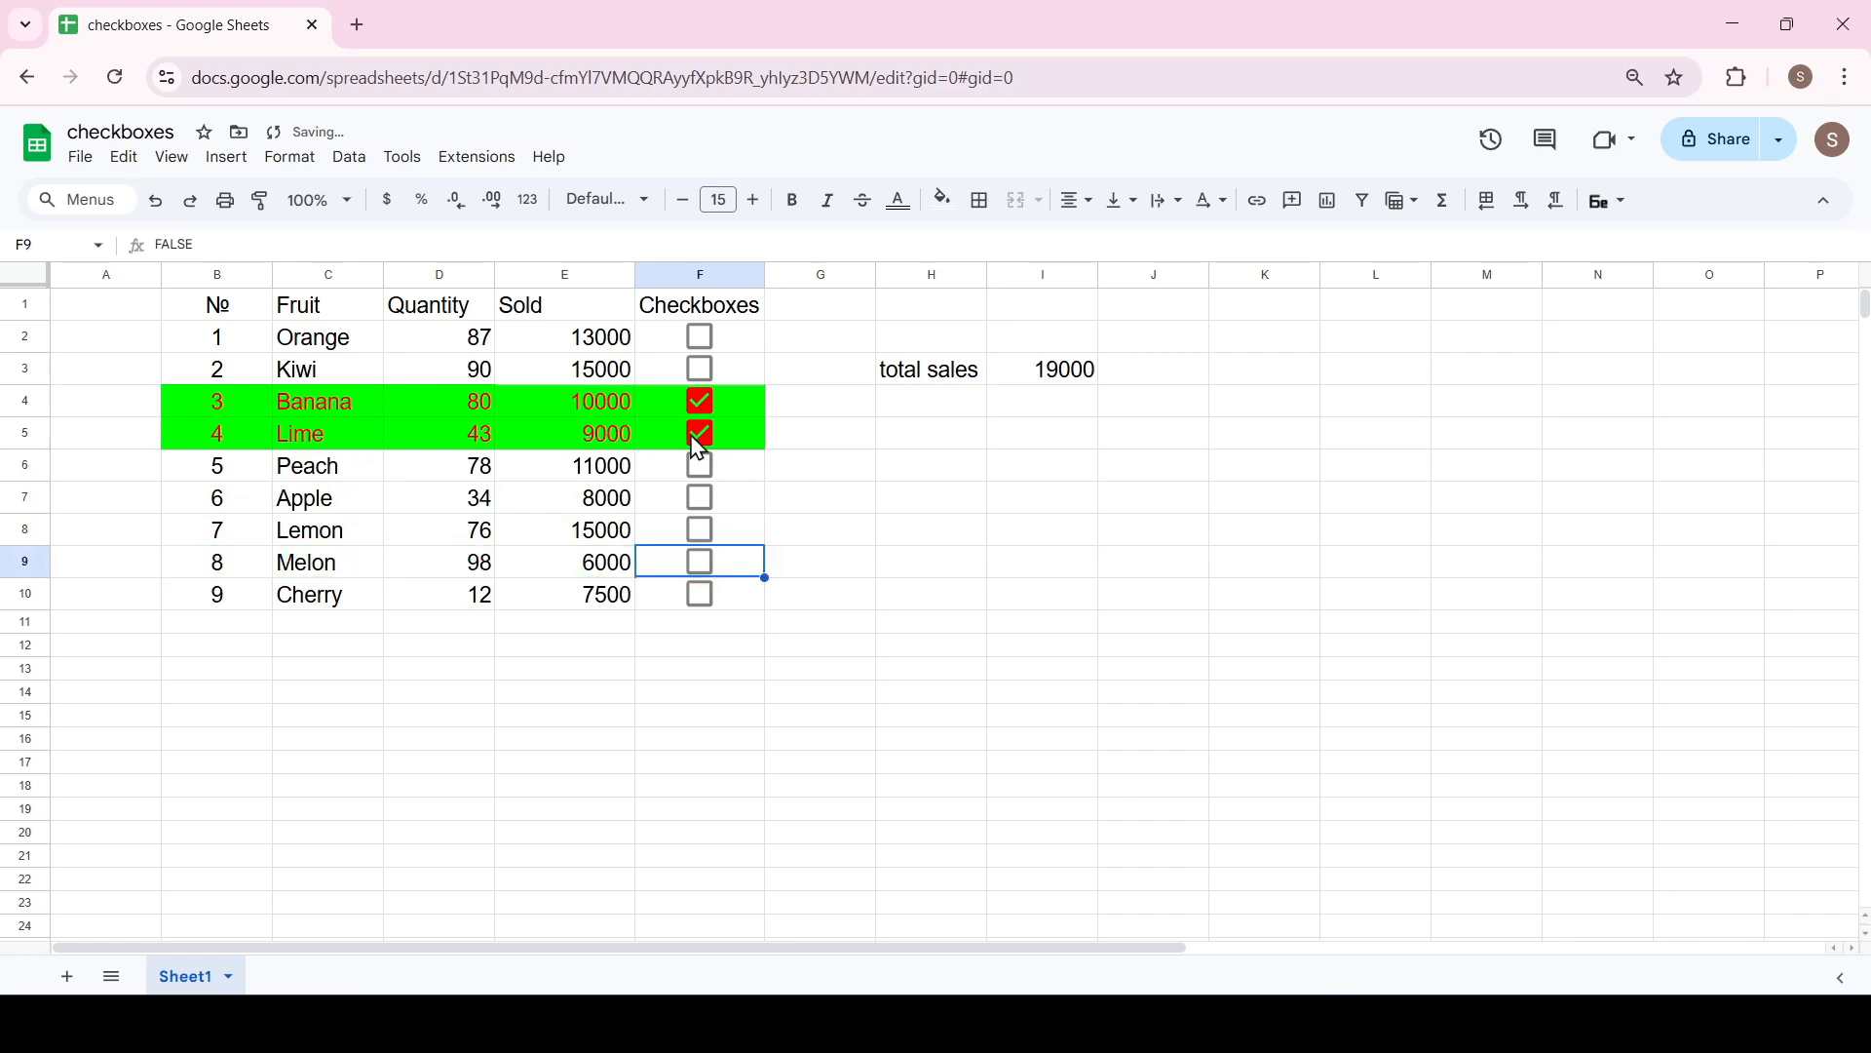
{"action": "left_click", "coordinate": [702, 472]}
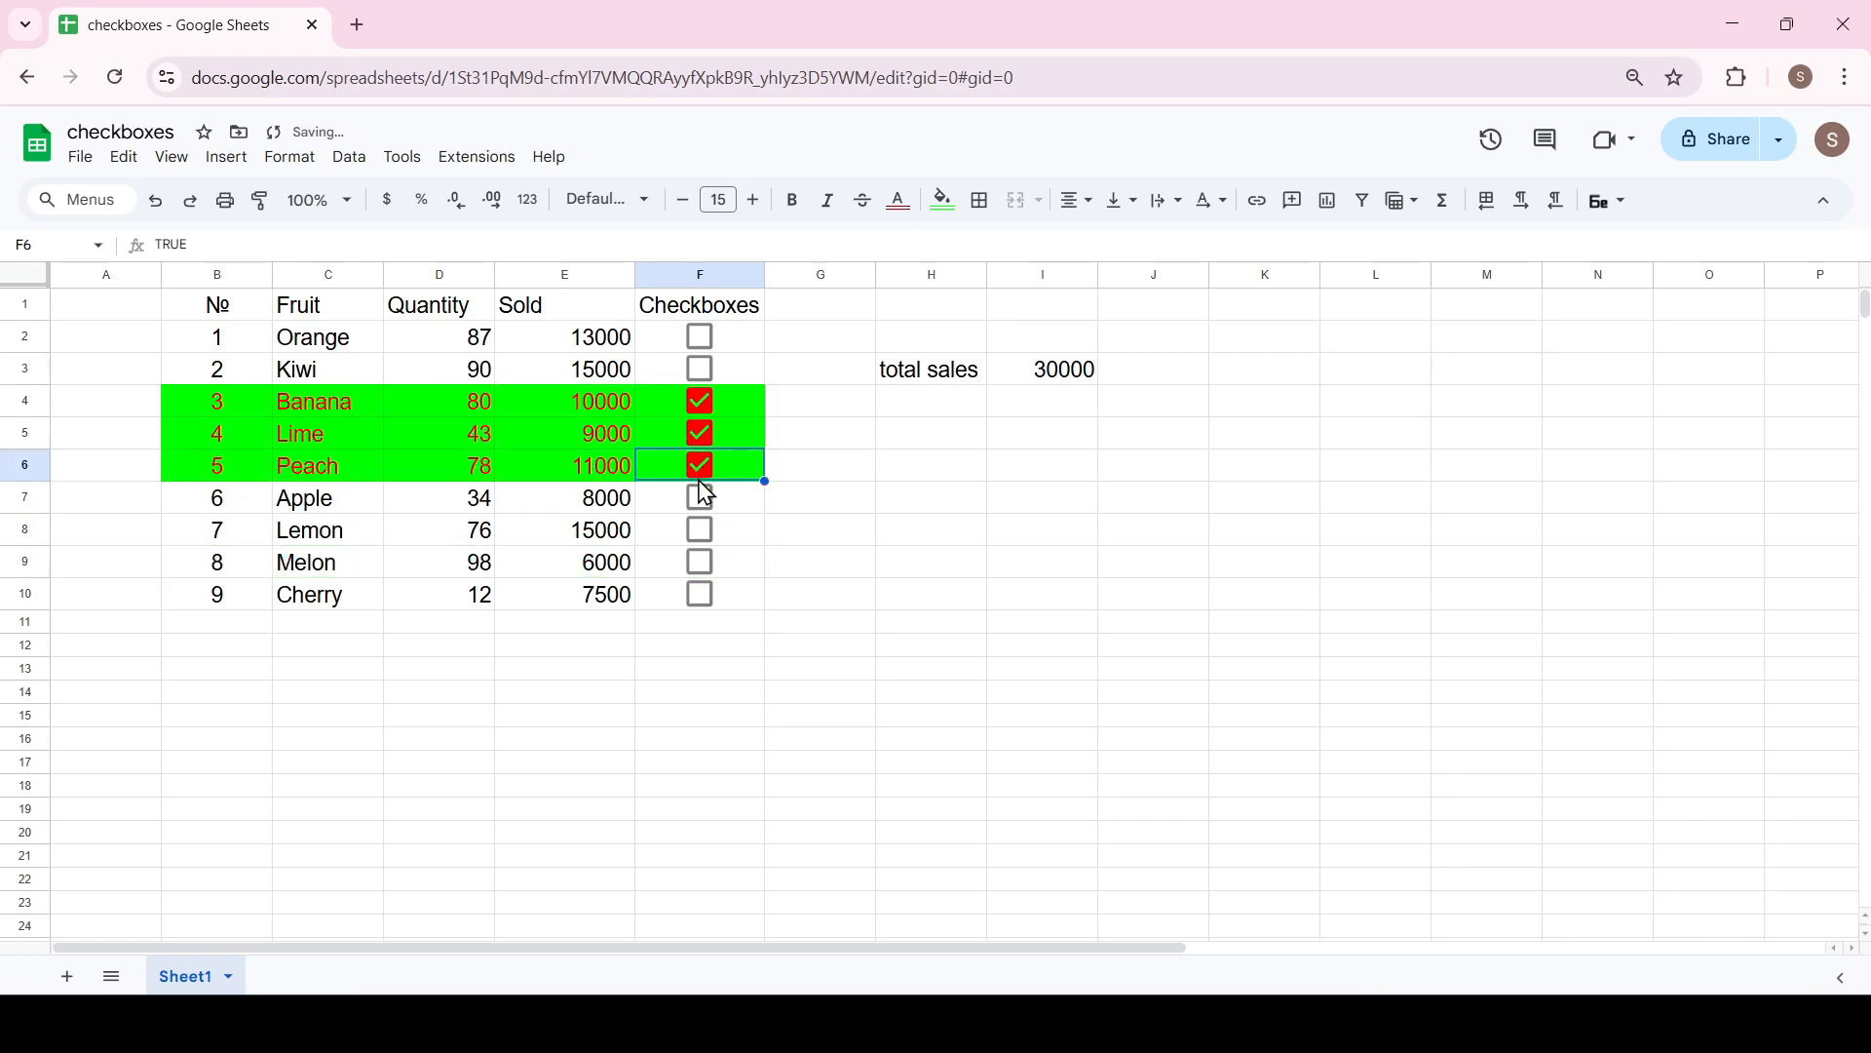
{"action": "left_click", "coordinate": [707, 476]}
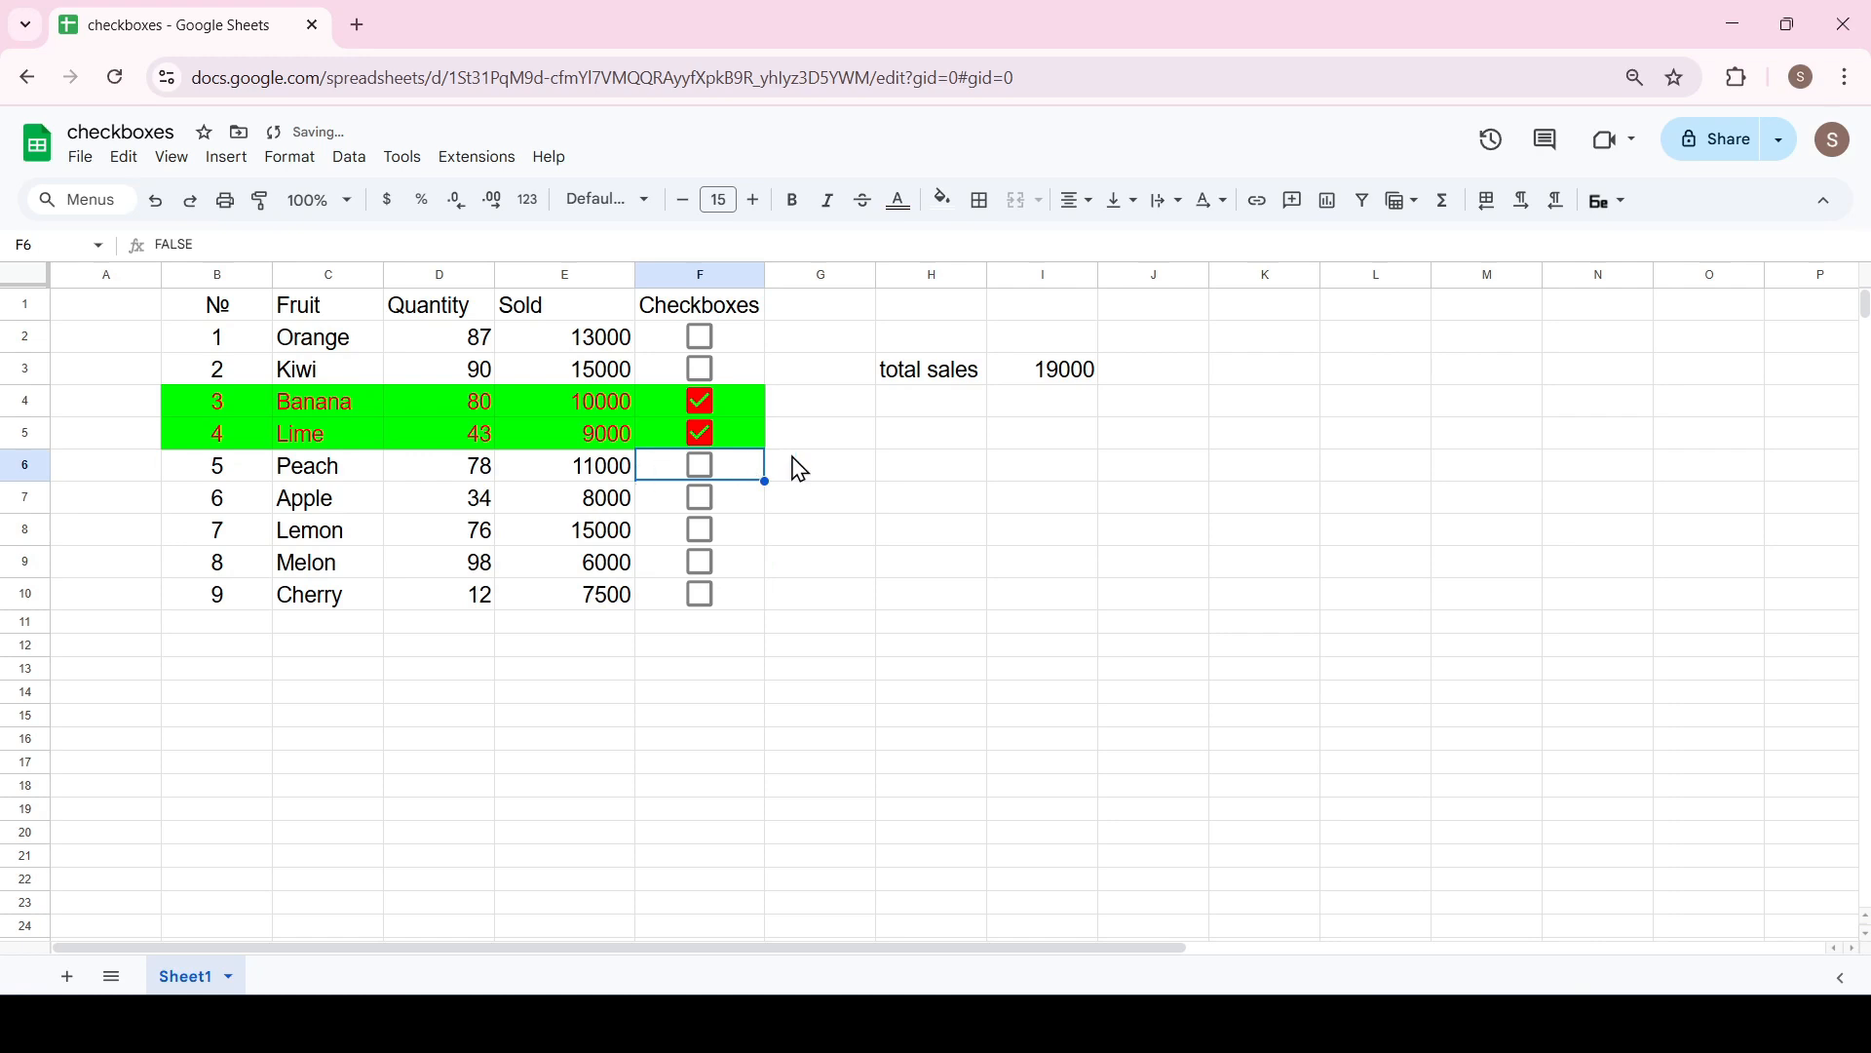
{"action": "left_click", "coordinate": [708, 466]}
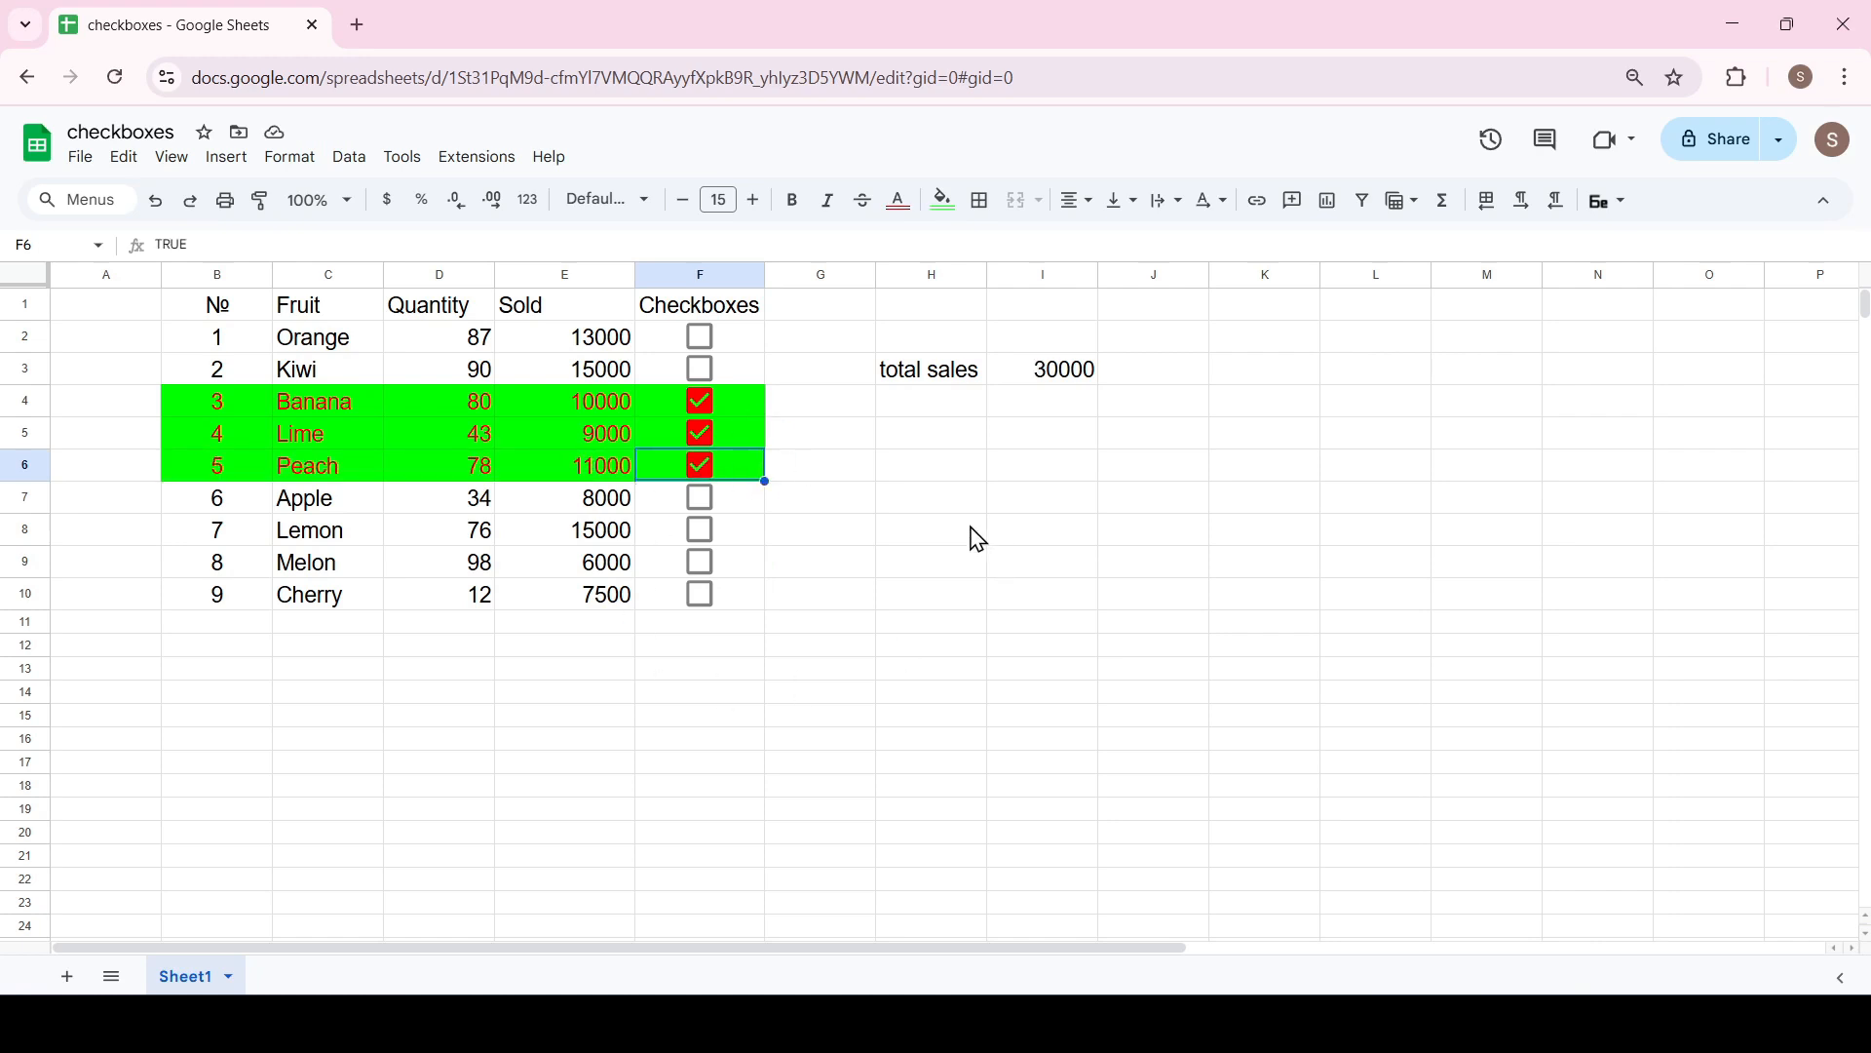
{"action": "left_click", "coordinate": [928, 518]}
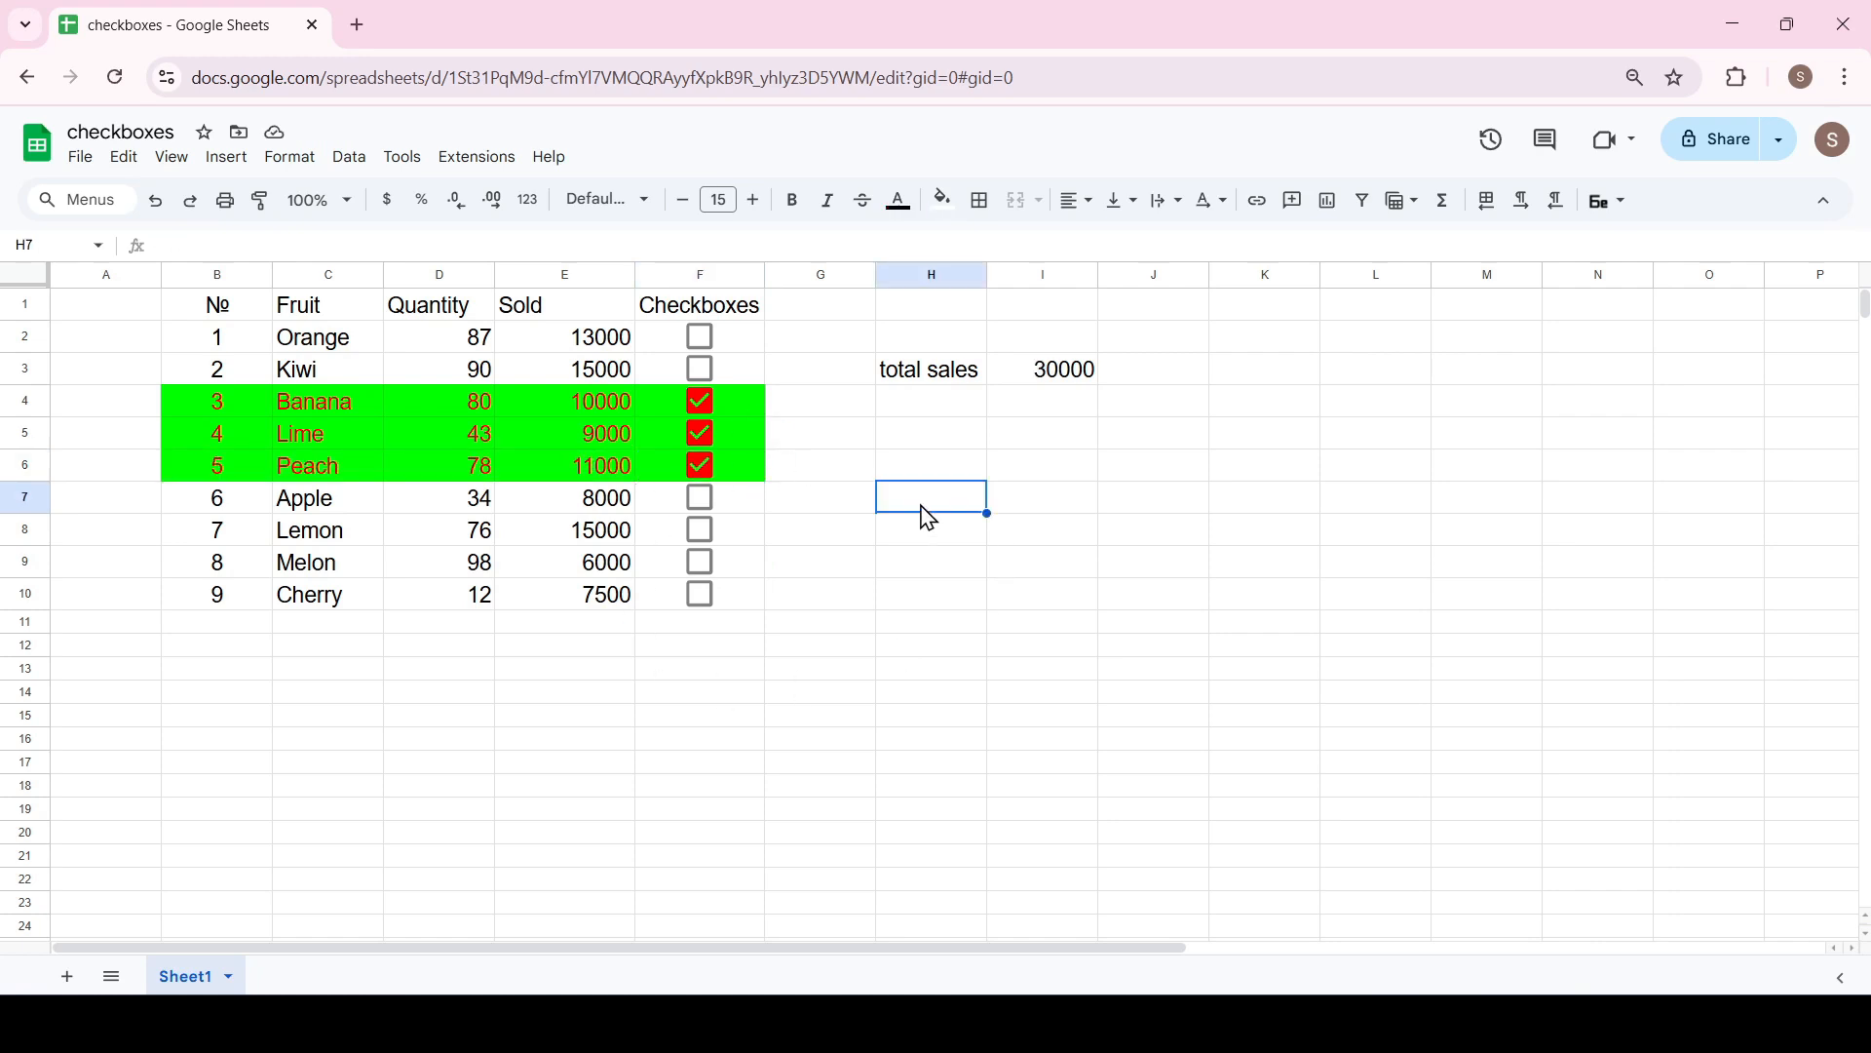
Step: Test the total again by toggling the Apple and Kiwi checkboxes on and off and leaving Lemon ticked
{"action": "left_click", "coordinate": [703, 502]}
{"action": "left_click", "coordinate": [706, 533]}
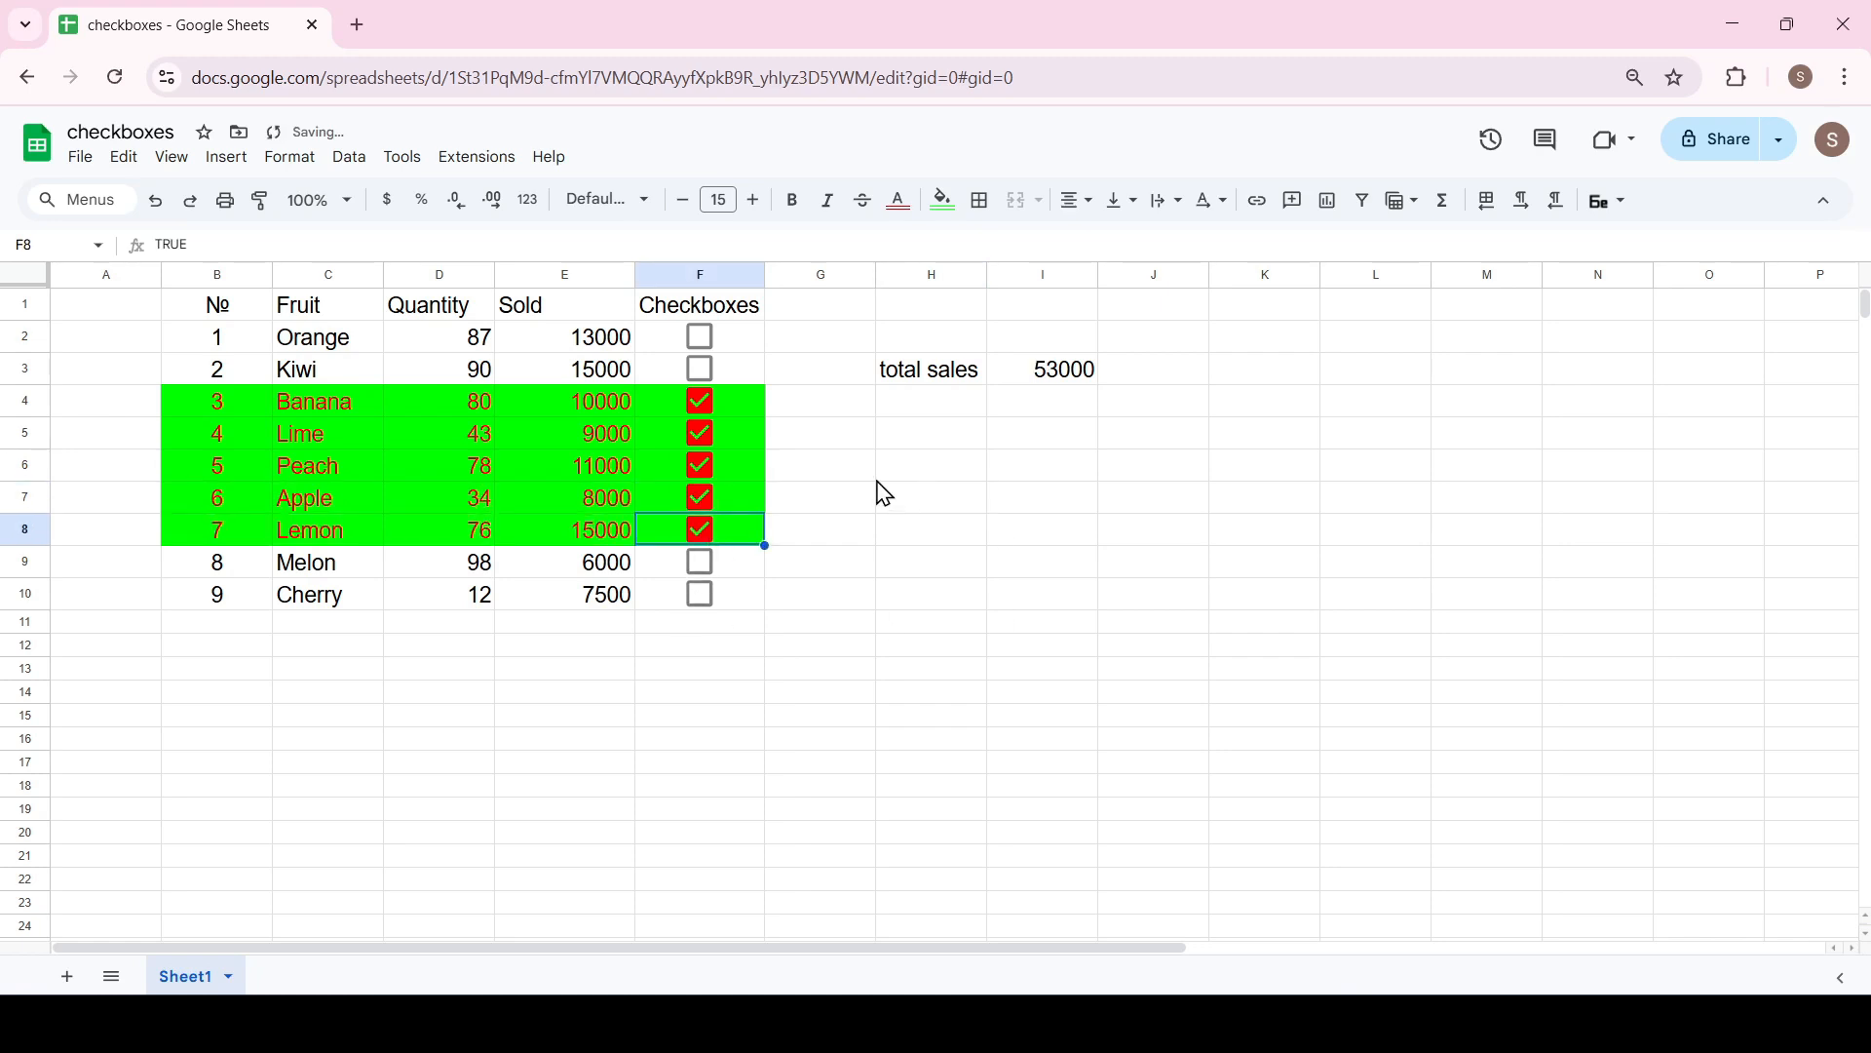
{"action": "left_click", "coordinate": [702, 531]}
{"action": "left_click", "coordinate": [699, 371]}
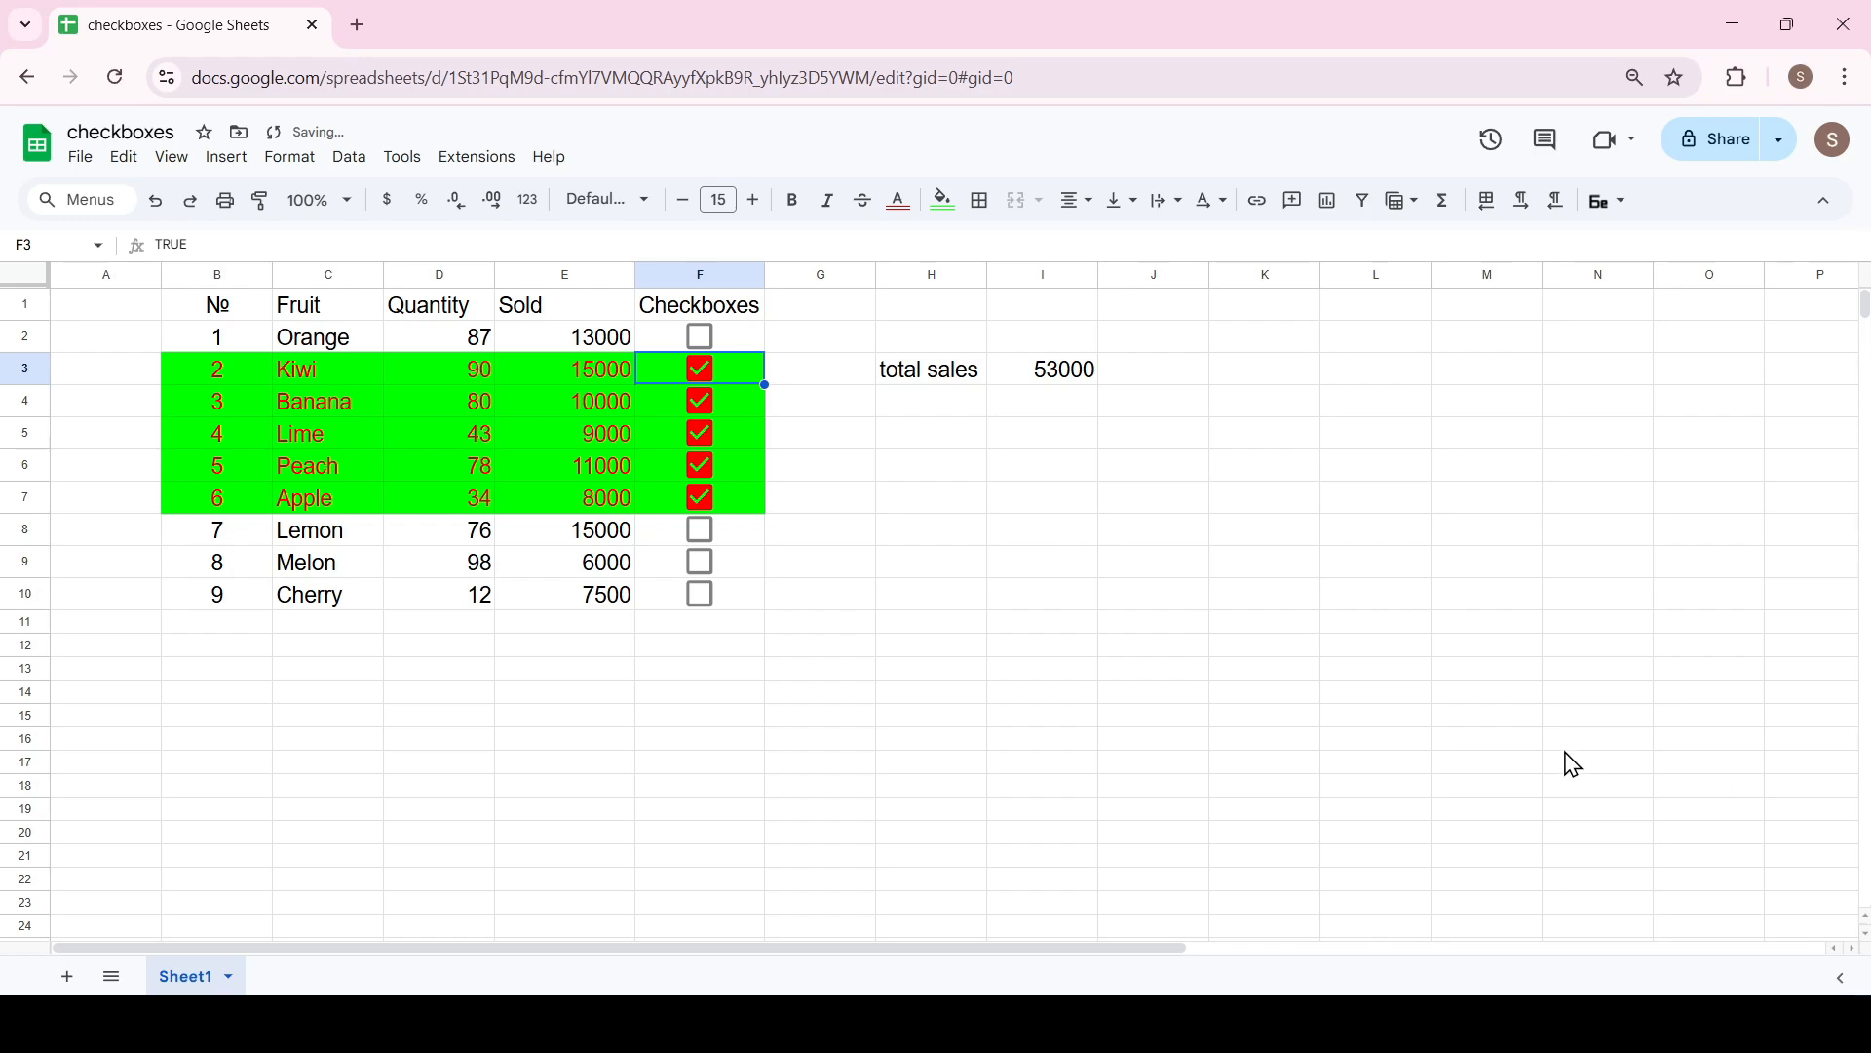
{"action": "left_click", "coordinate": [700, 498]}
{"action": "left_click", "coordinate": [700, 369]}
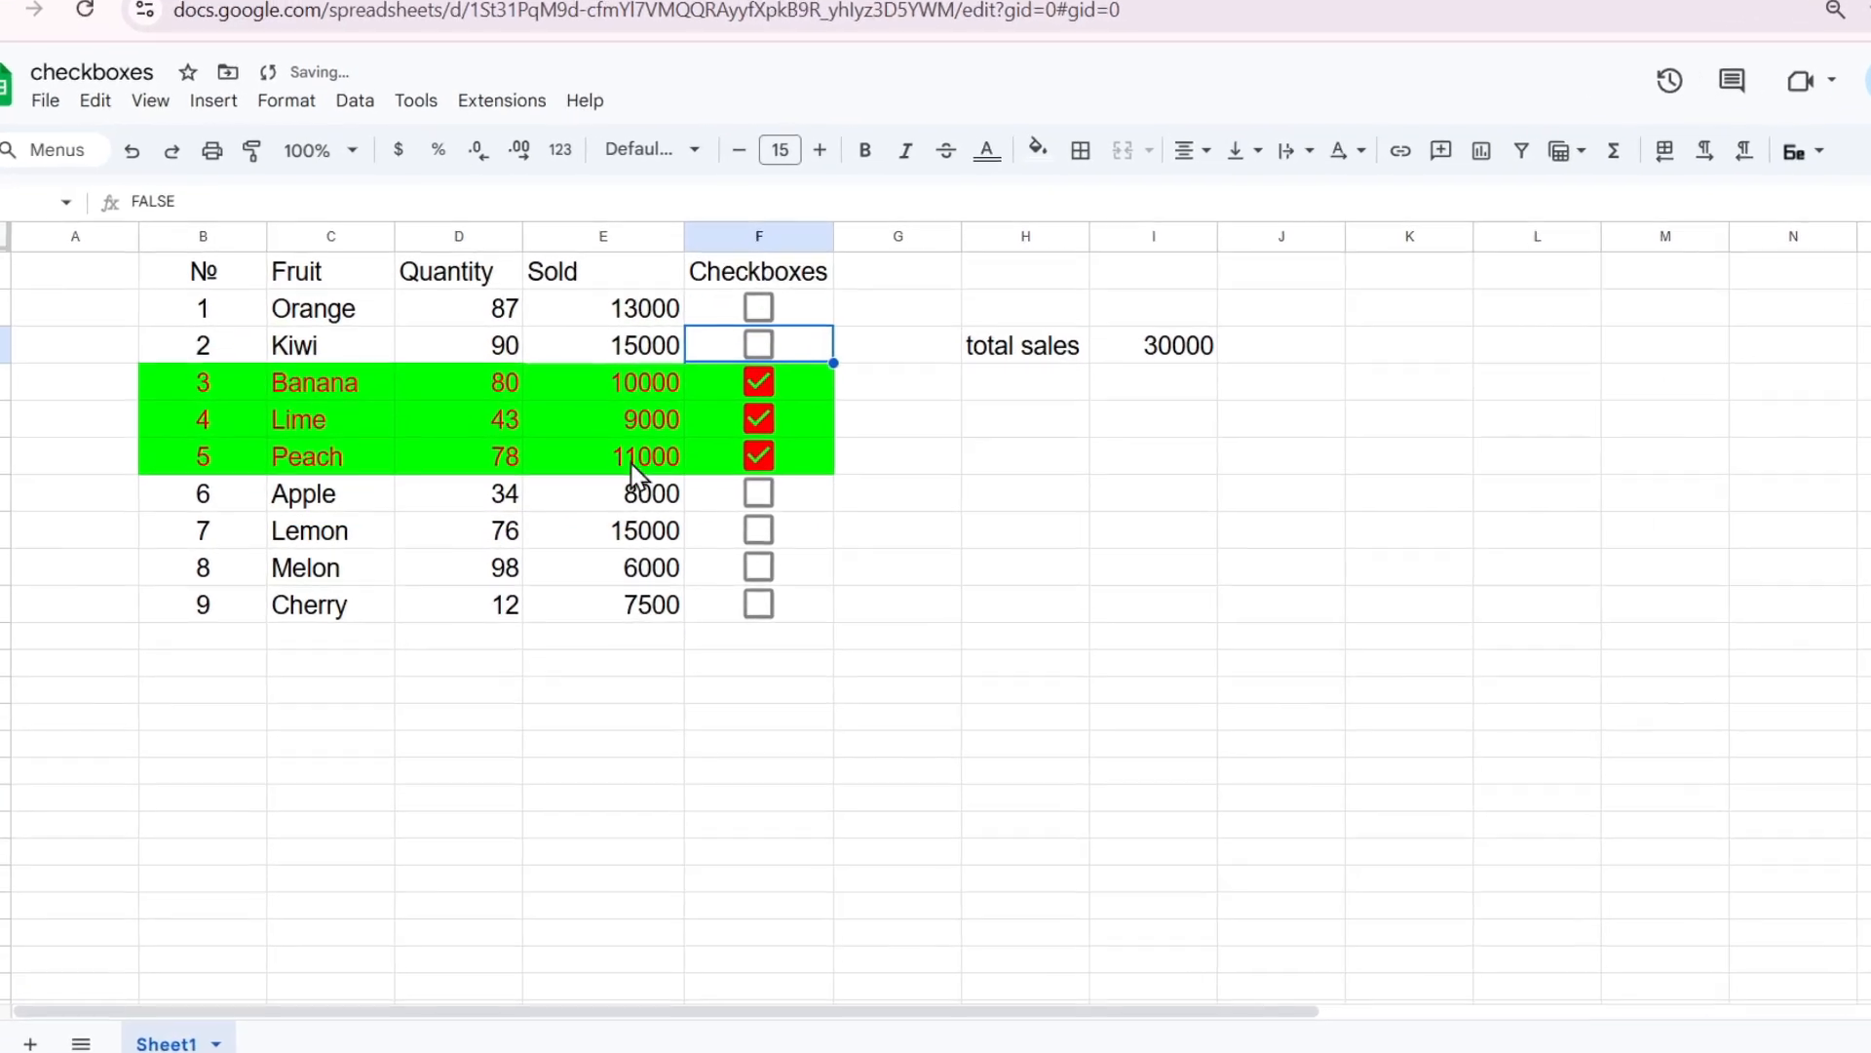
{"action": "left_click", "coordinate": [805, 534]}
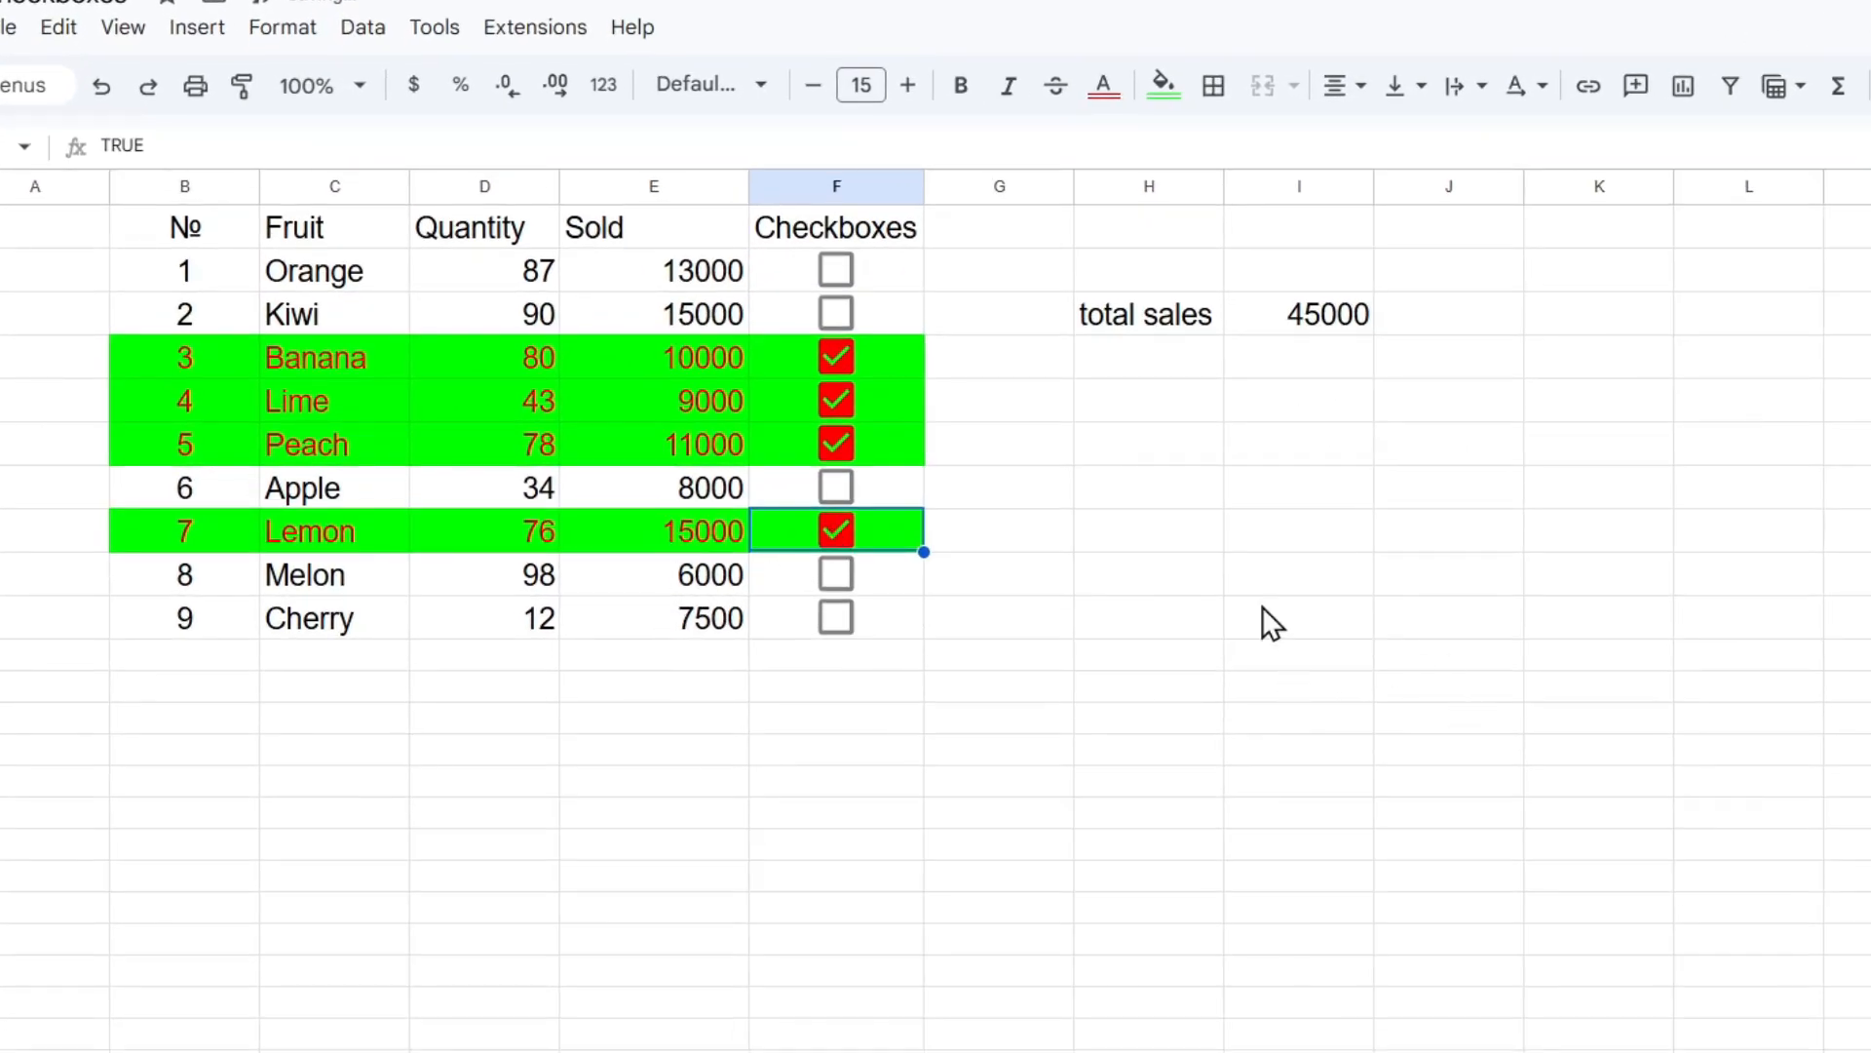
Step: List the ticked rows starting in H8 with a FILTER formula on B2:E10 using the condition F2:F10=true
{"action": "left_click", "coordinate": [1187, 526]}
{"action": "type", "text": "="}
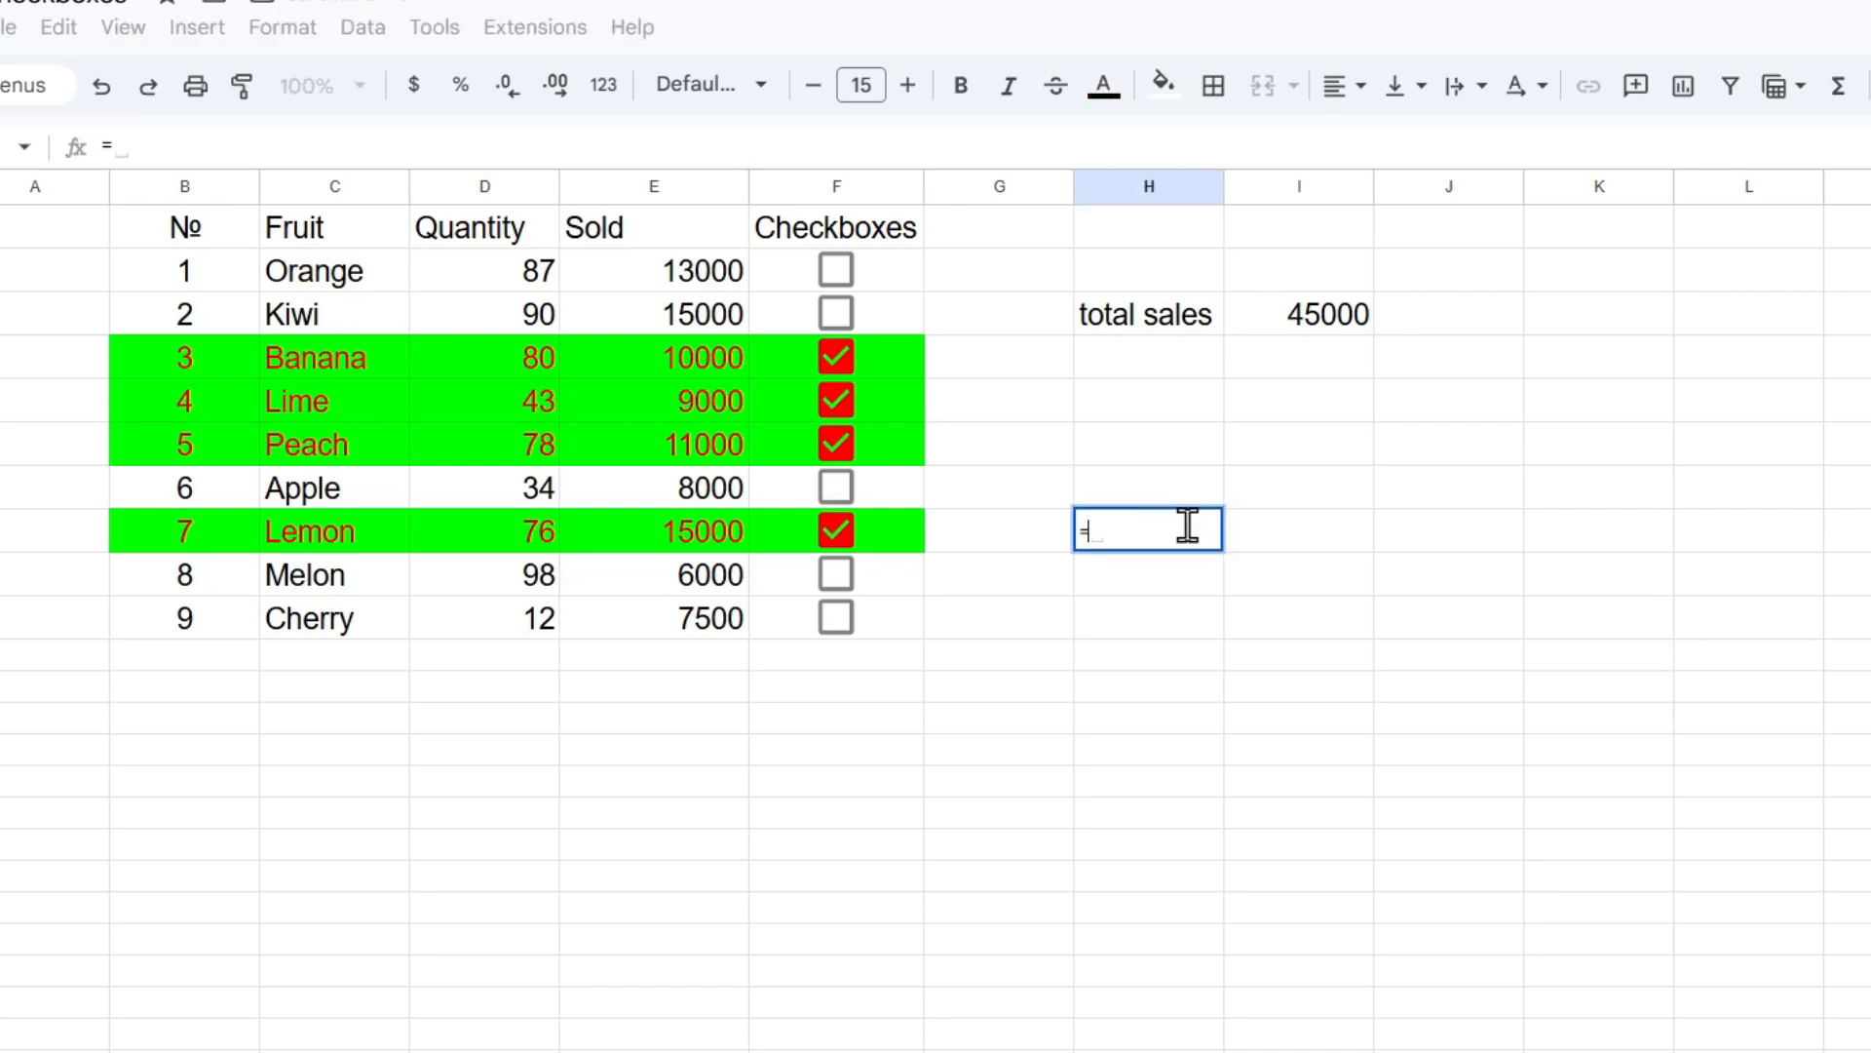
{"action": "type", "text": "filt"}
{"action": "key", "text": "Tab"}
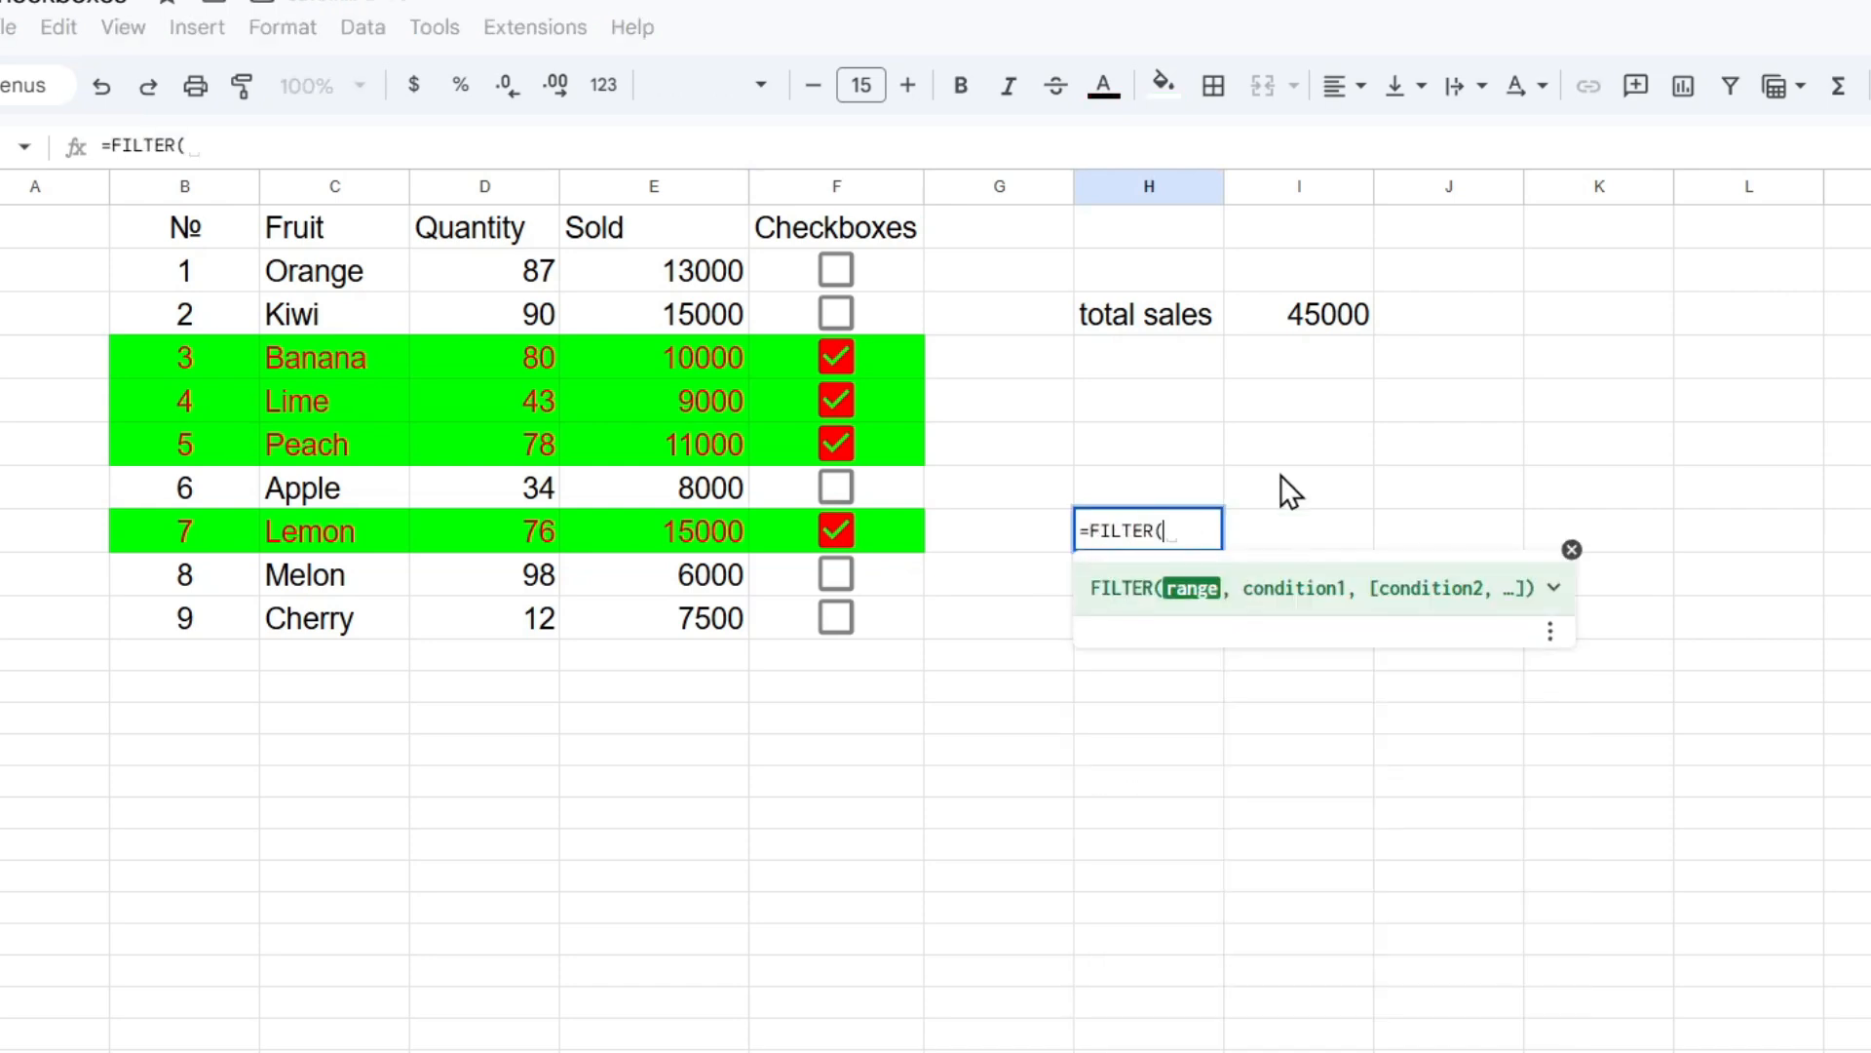
{"action": "left_click_drag", "start_coordinate": [156, 274], "coordinate": [692, 638]}
{"action": "type", "text": ","}
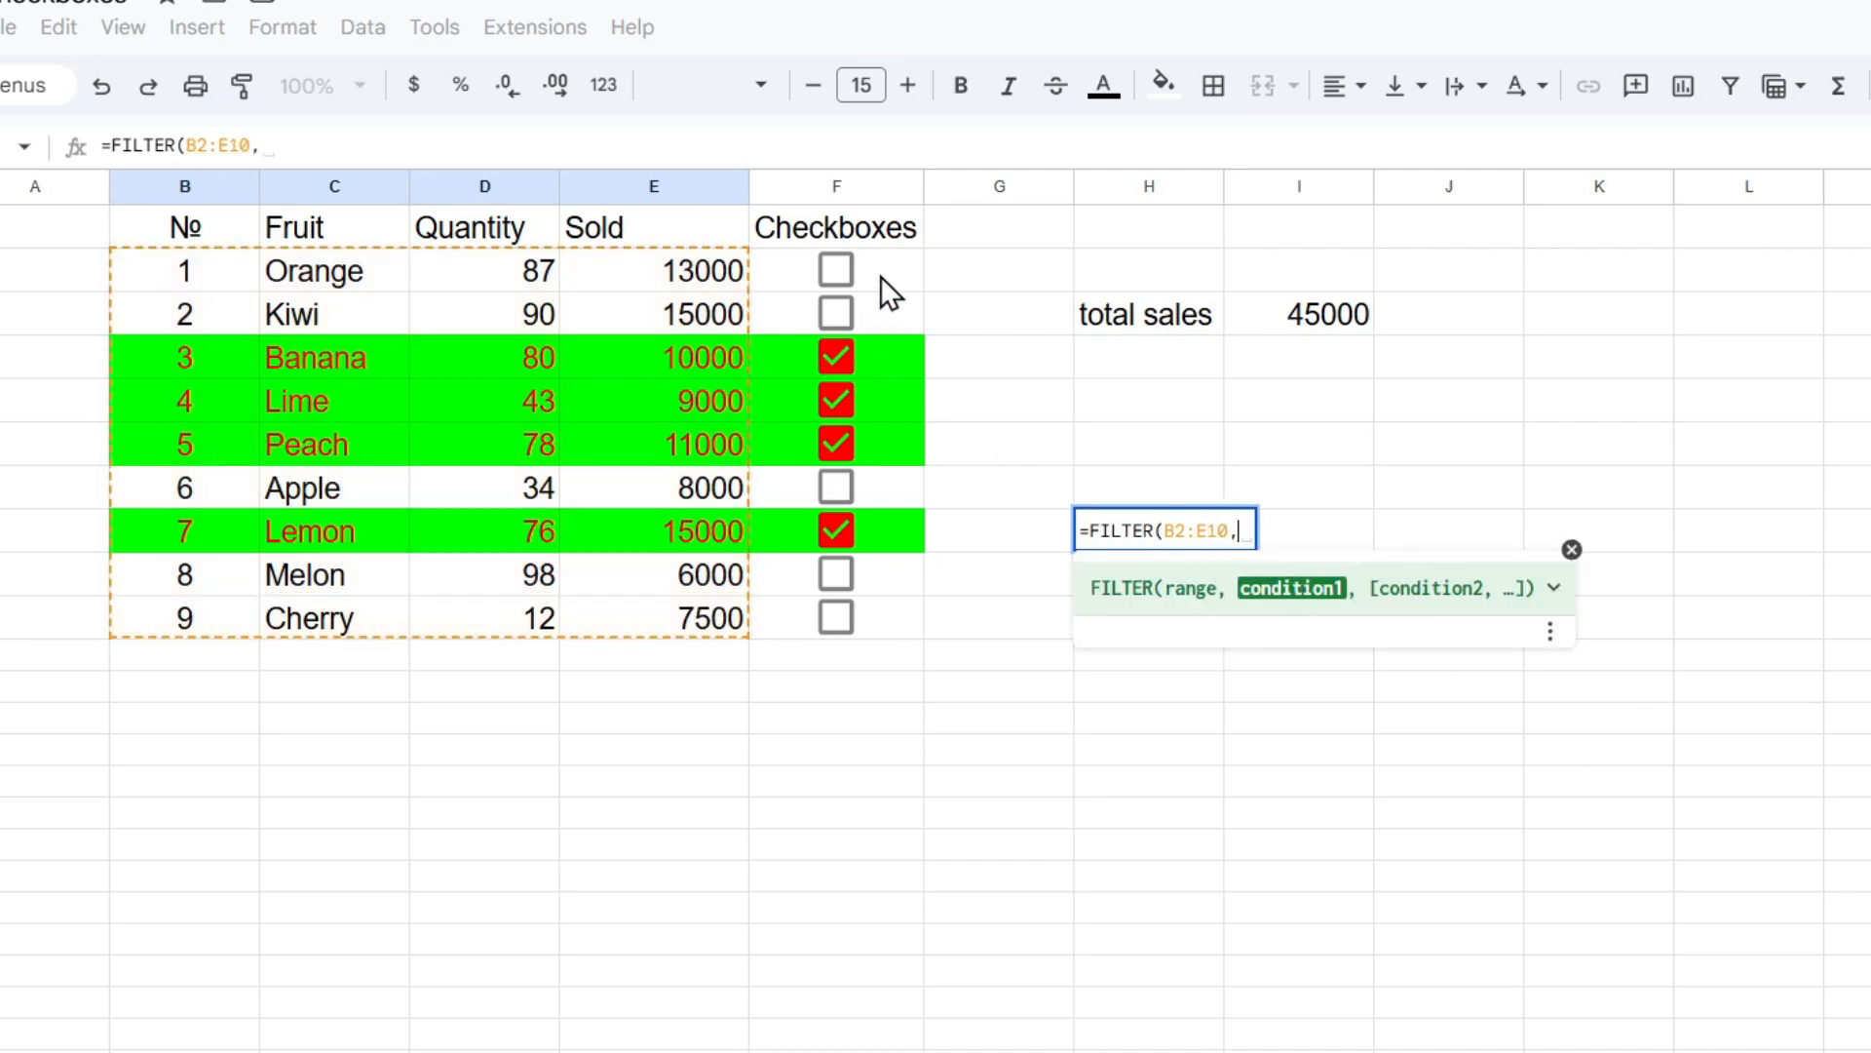
{"action": "left_click_drag", "start_coordinate": [880, 277], "coordinate": [870, 618]}
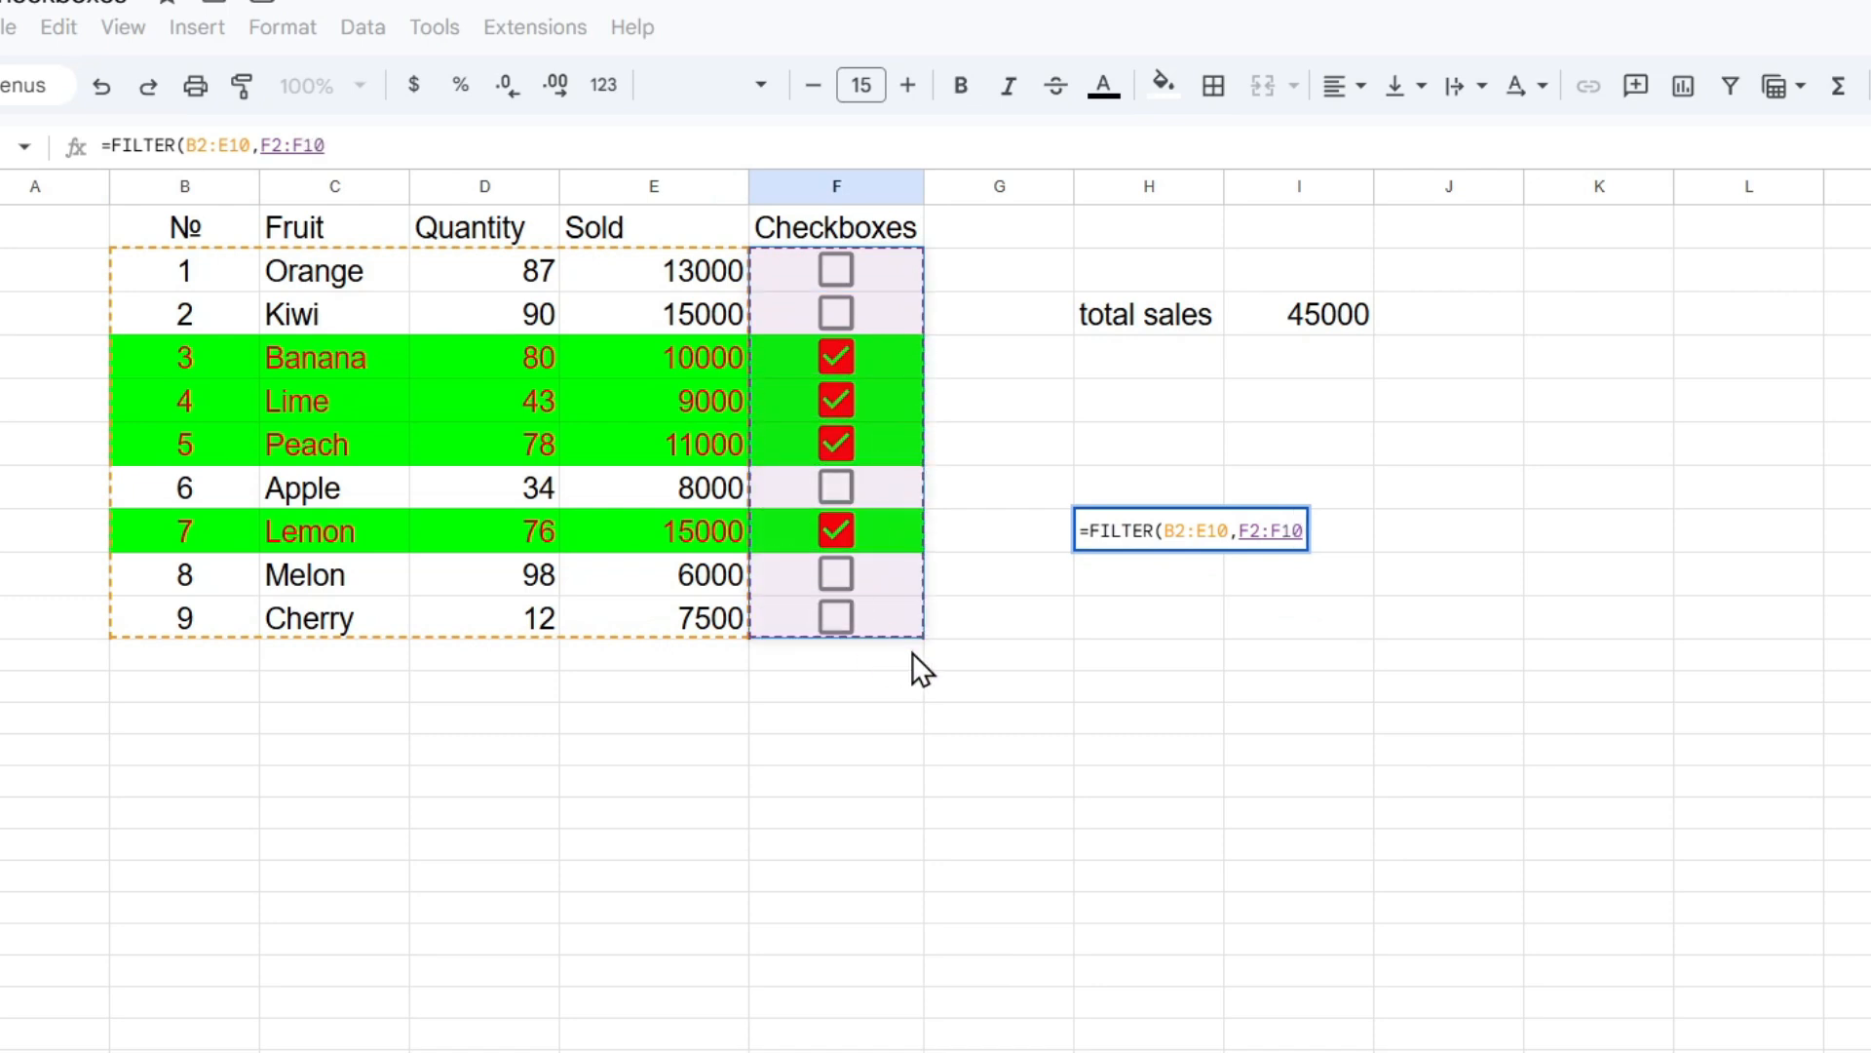
{"action": "type", "text": "="}
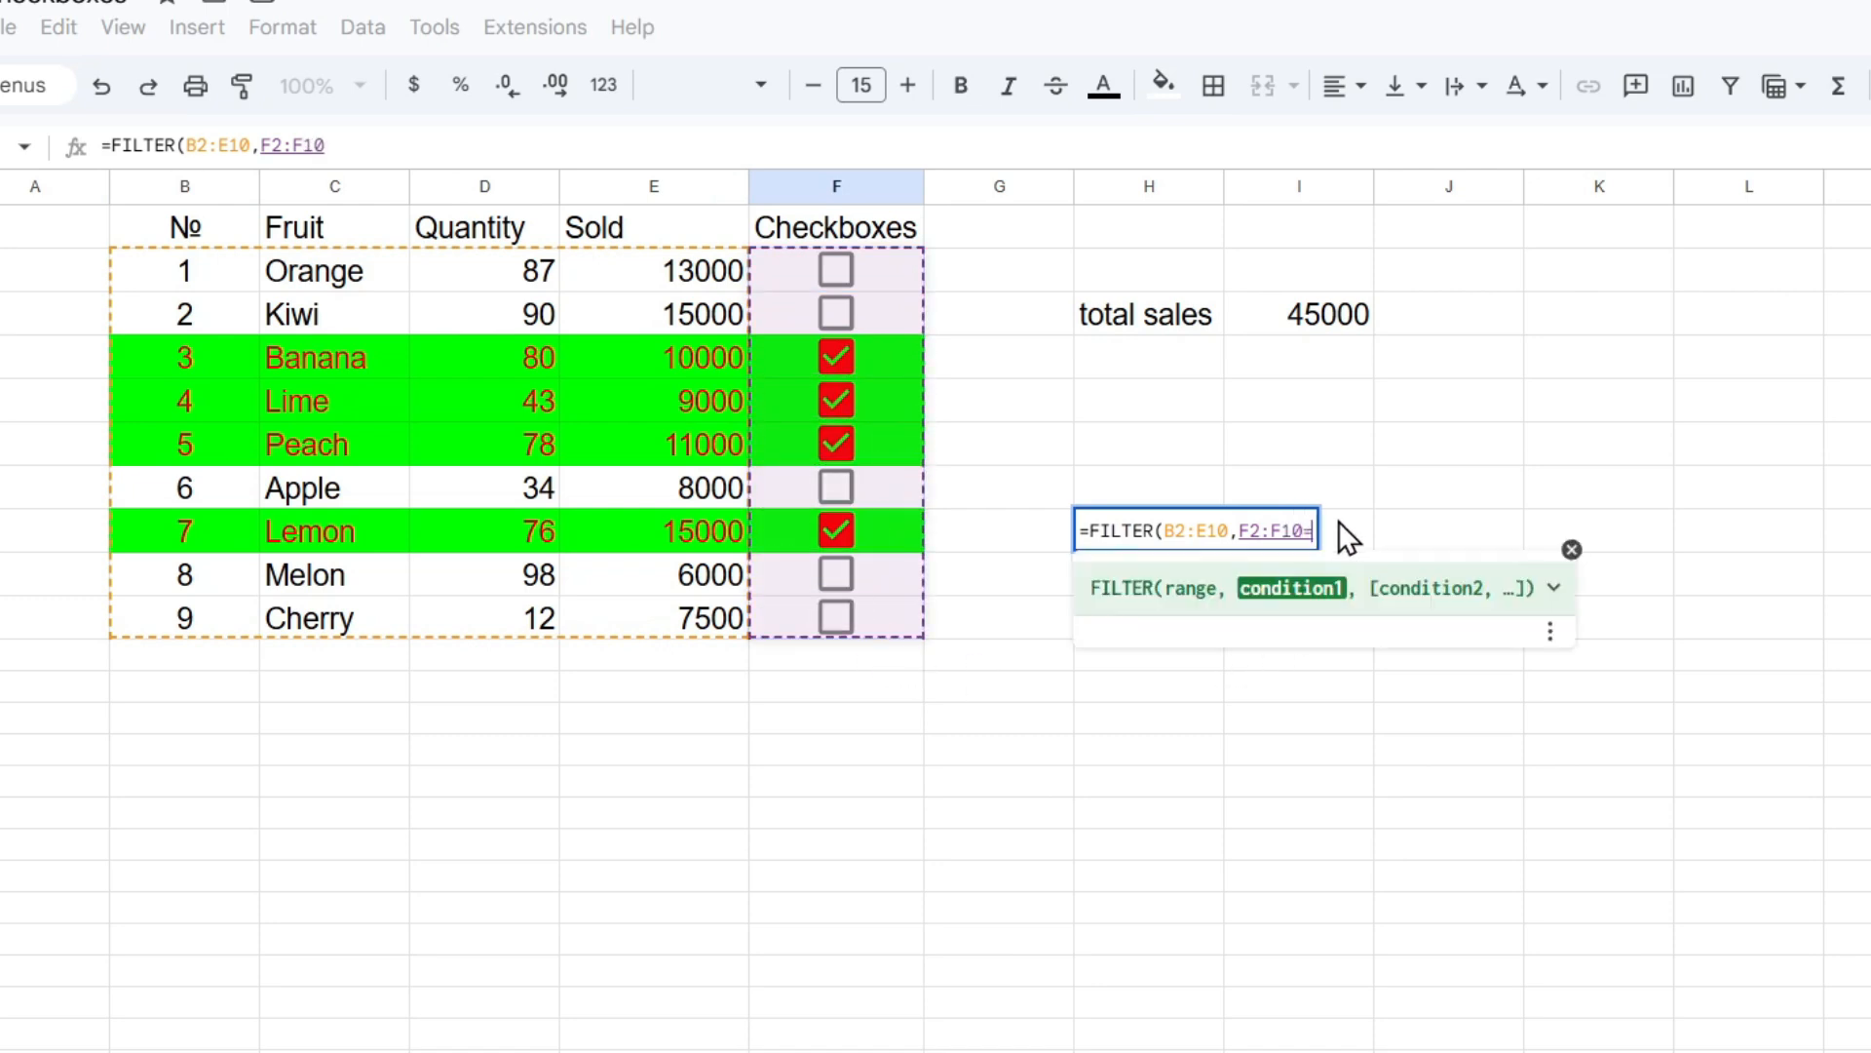
{"action": "type", "text": "true"}
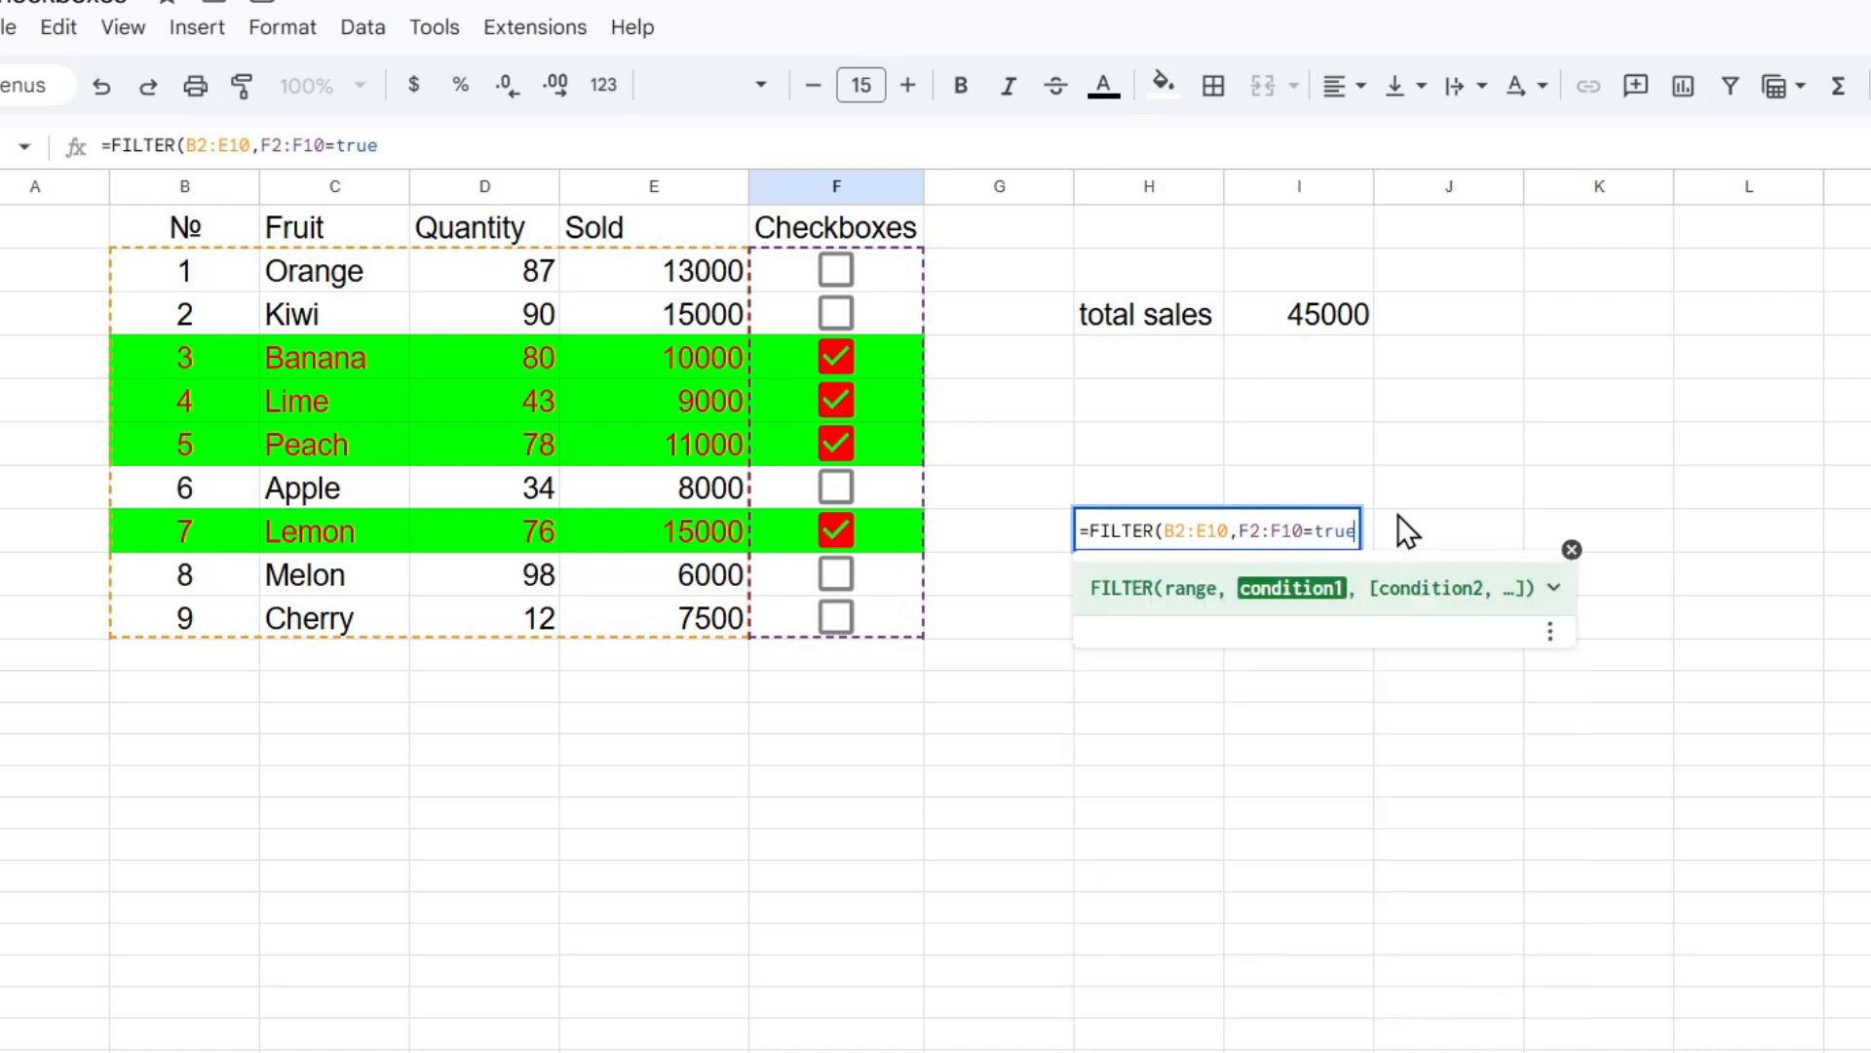
{"action": "key", "text": "Return"}
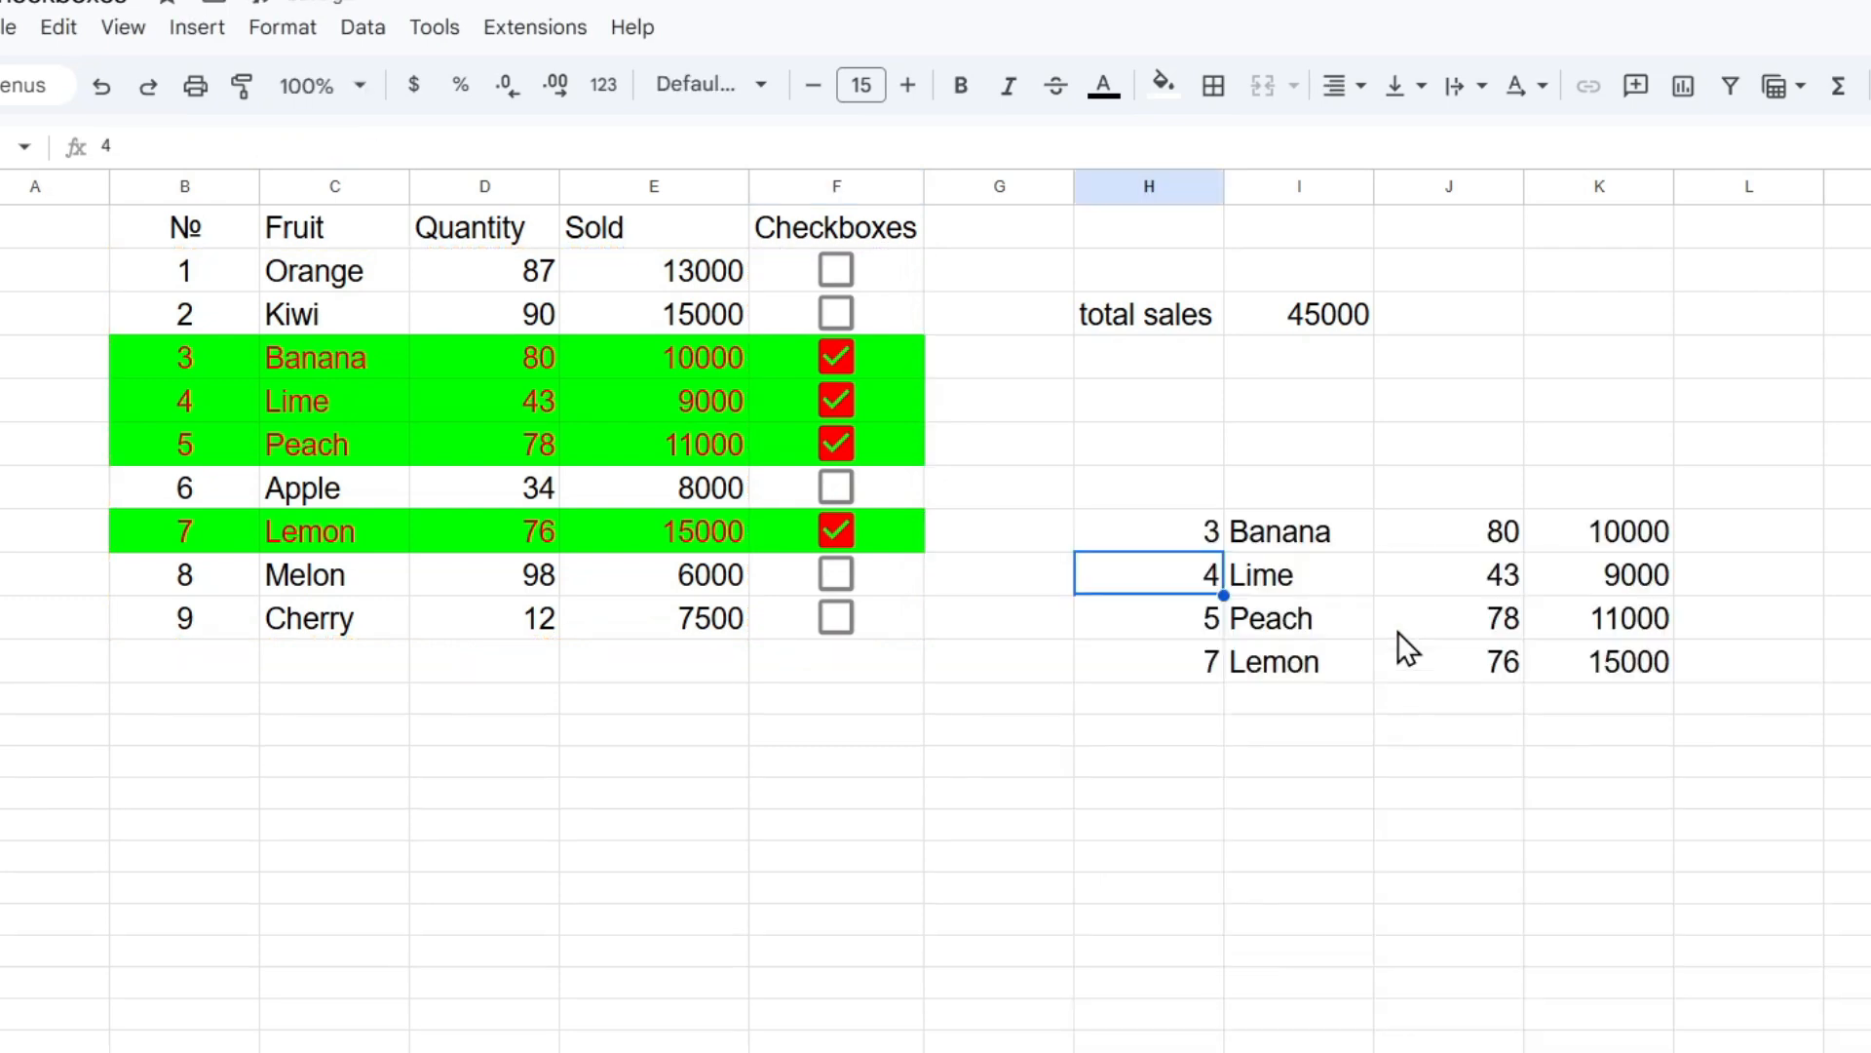
Step: Test the filtered list by ticking Melon, Apple and Kiwi, then unticking Apple, Lime and Banana
{"action": "left_click", "coordinate": [836, 575]}
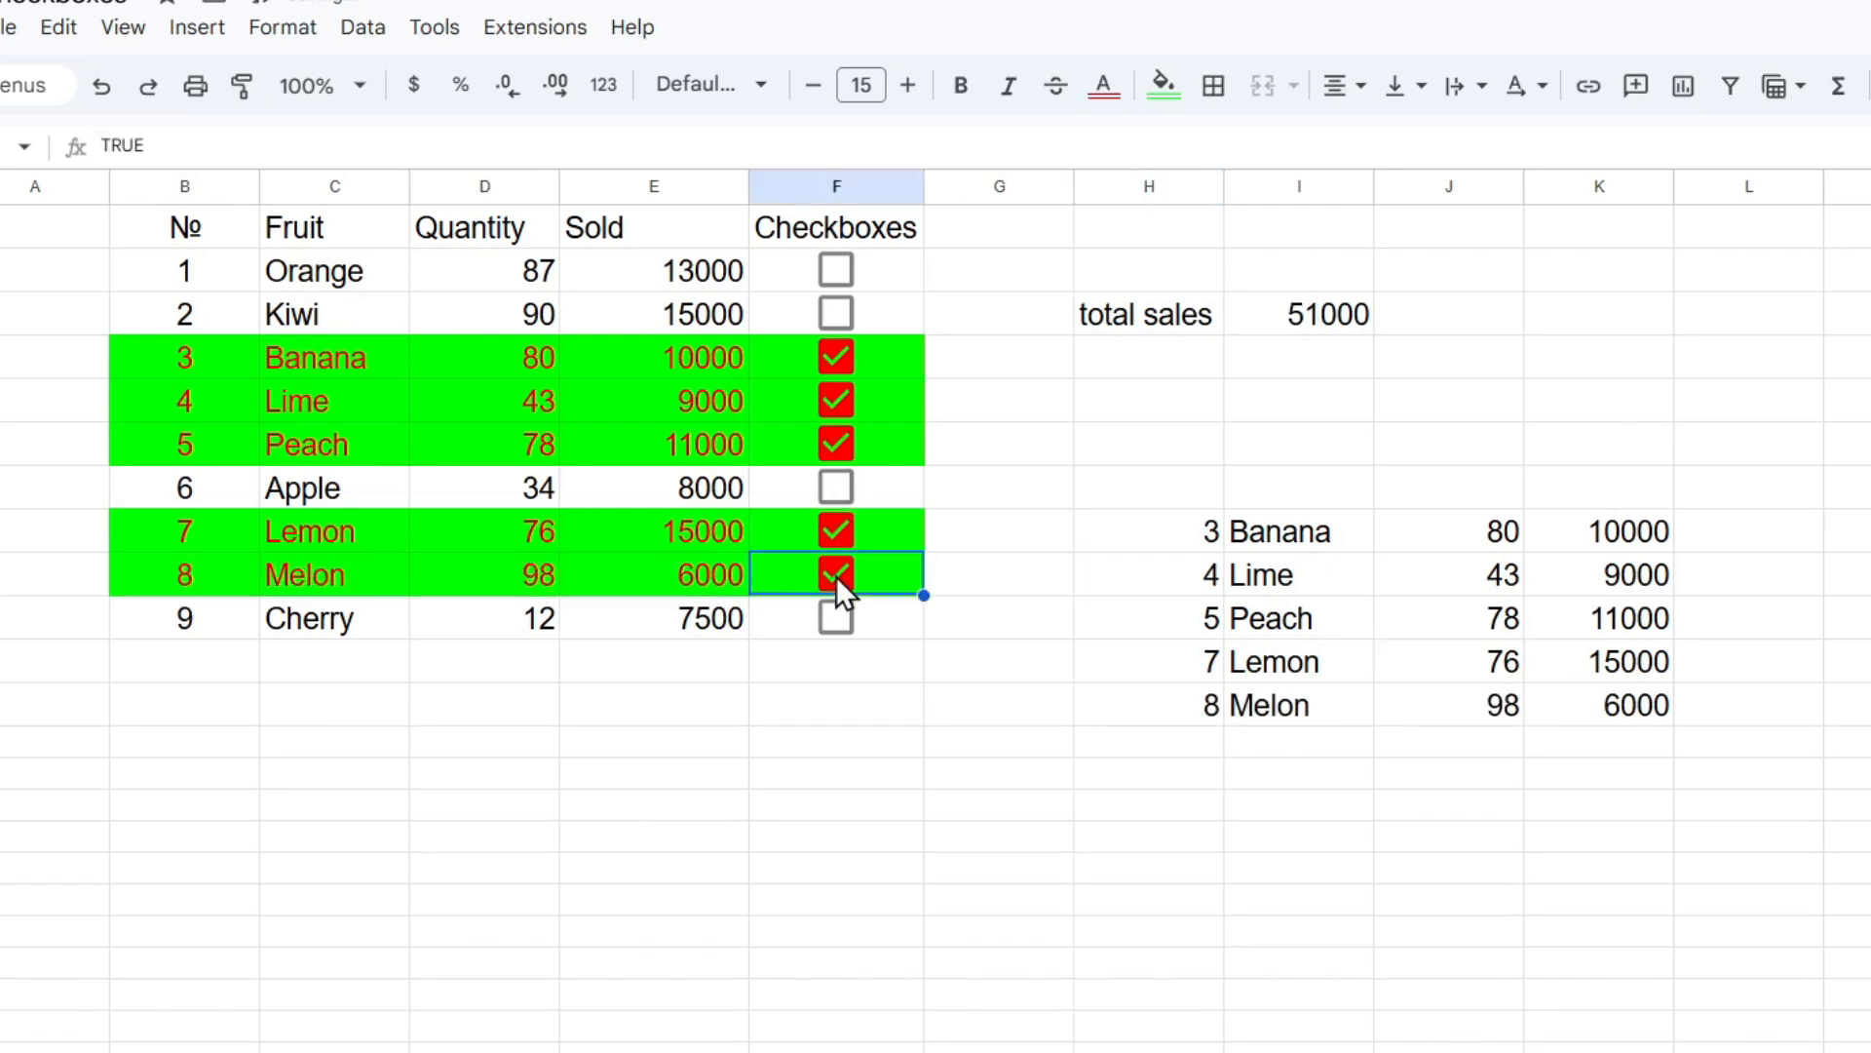
{"action": "left_click", "coordinate": [836, 488]}
{"action": "left_click", "coordinate": [837, 314]}
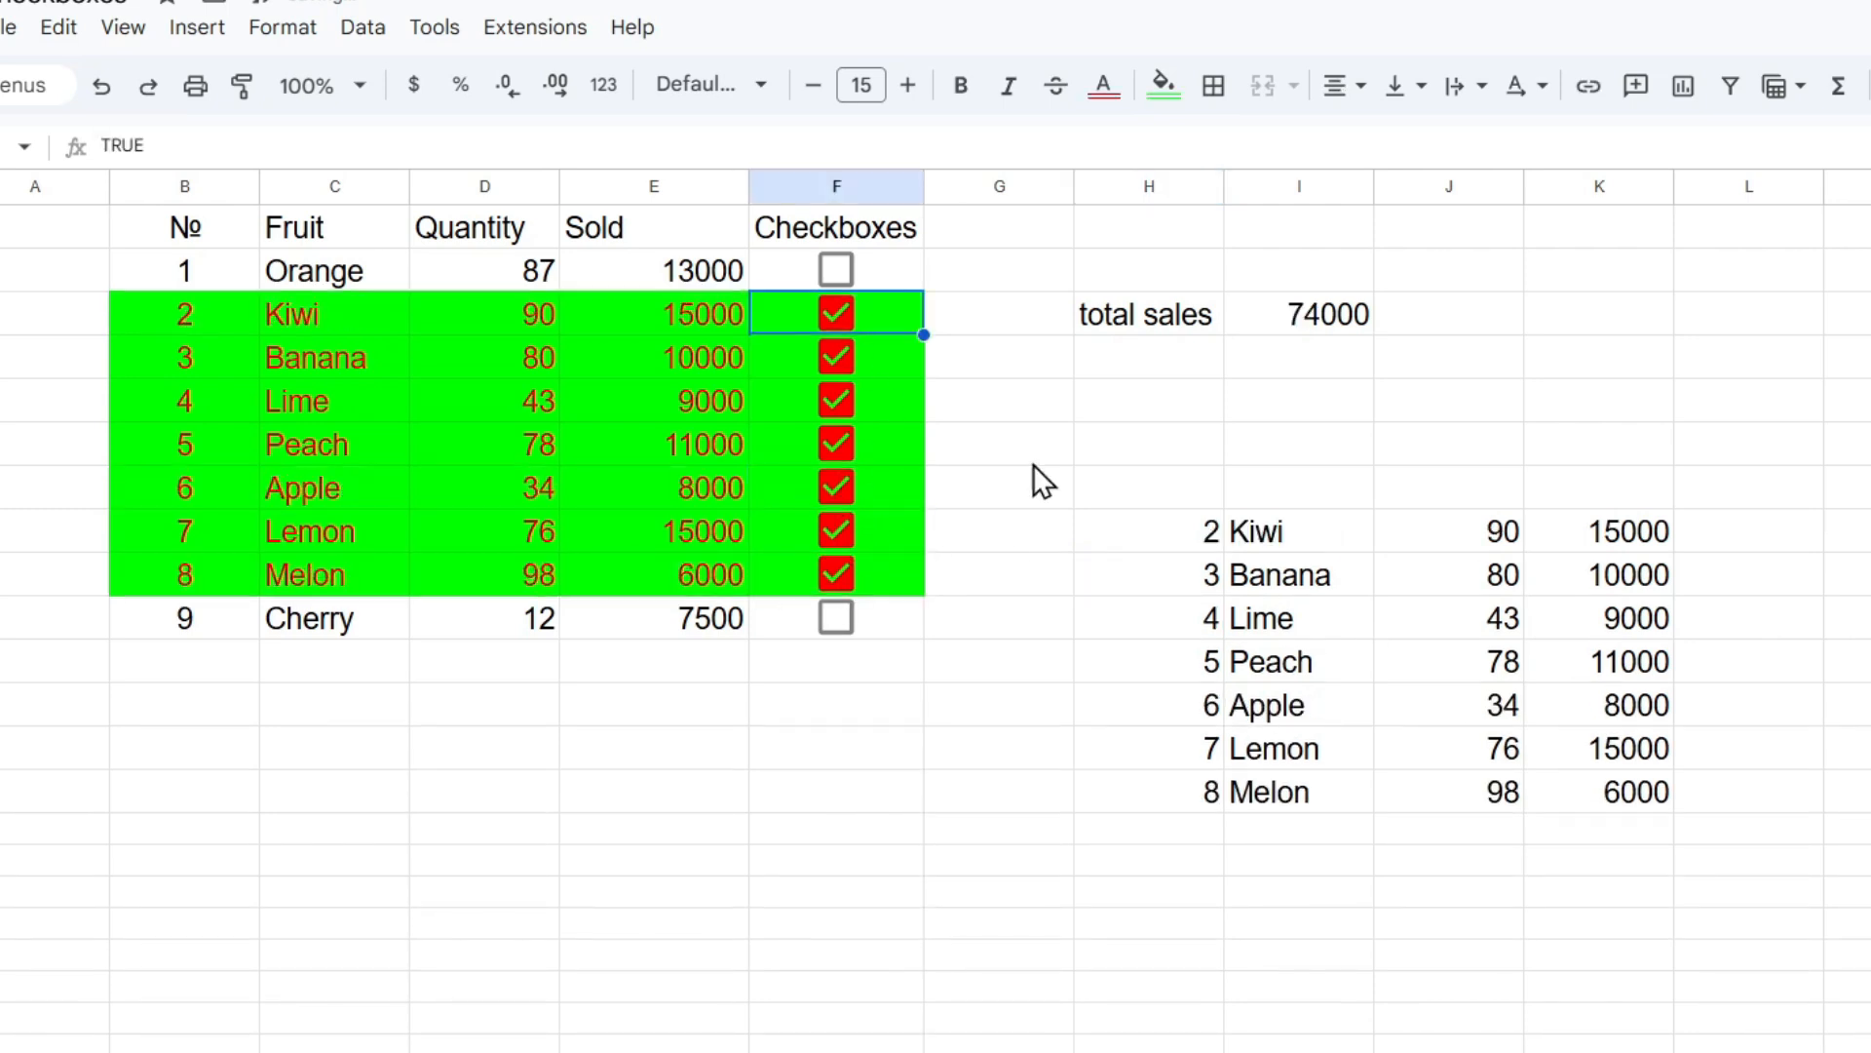
{"action": "left_click", "coordinate": [834, 489]}
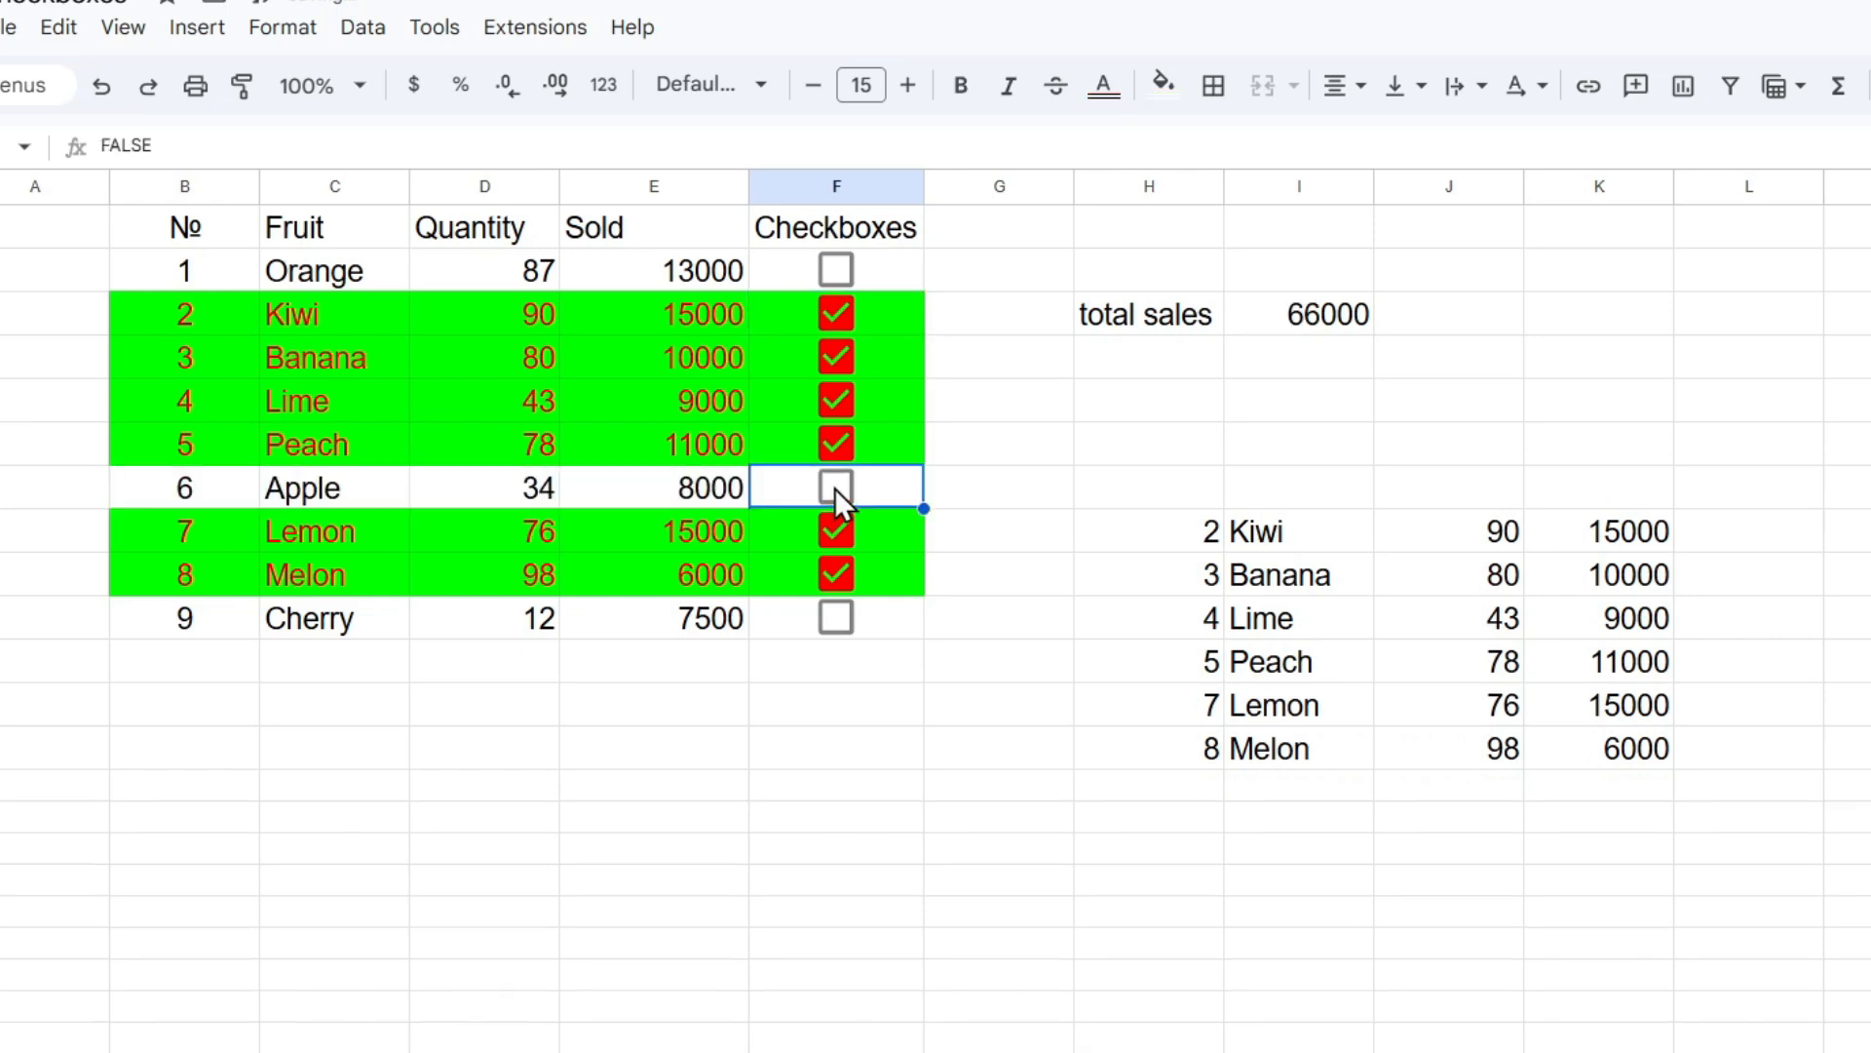
{"action": "left_click", "coordinate": [838, 400]}
{"action": "left_click", "coordinate": [838, 358]}
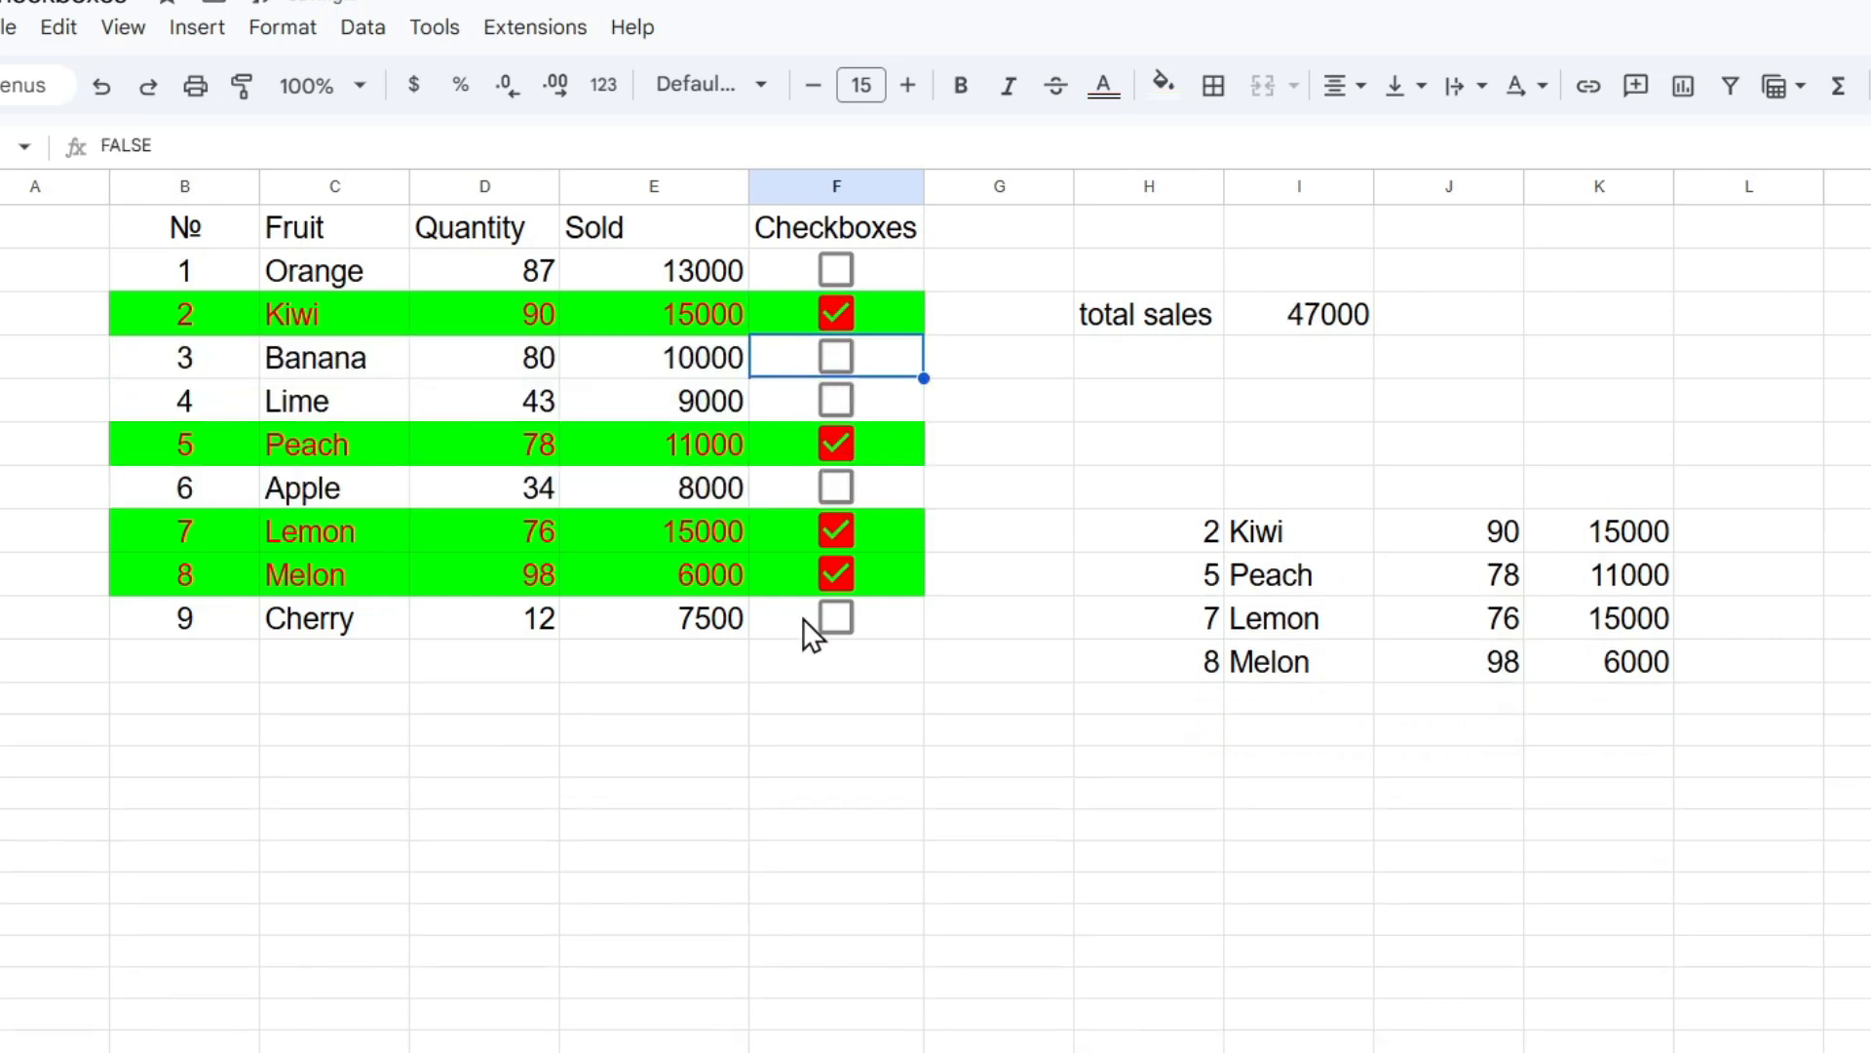